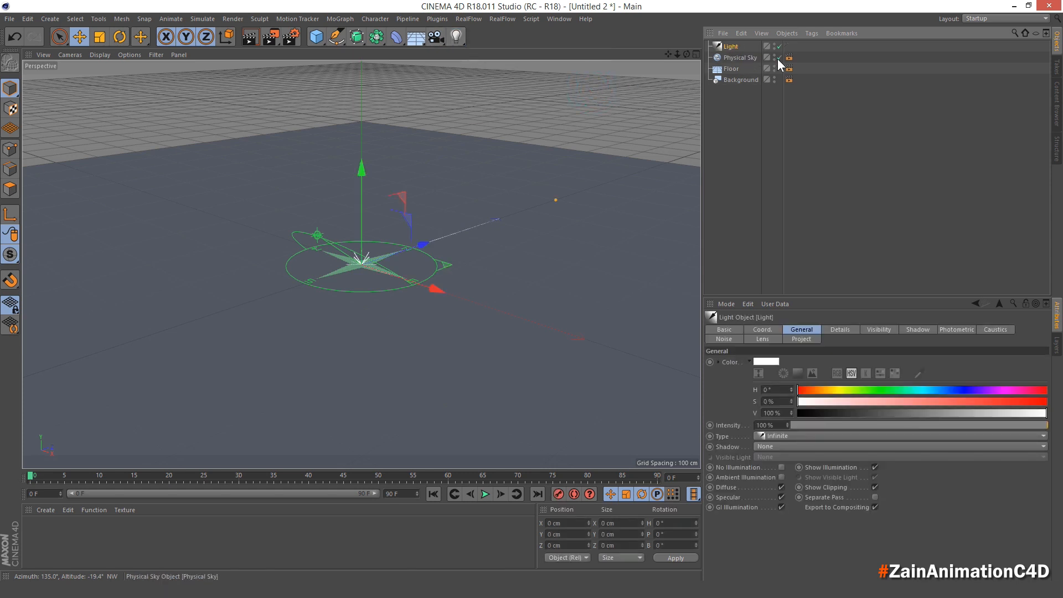
Set the infinite light's pitch rotation to -90° so it points straight down.
{"action": "left_click", "coordinate": [764, 331]}
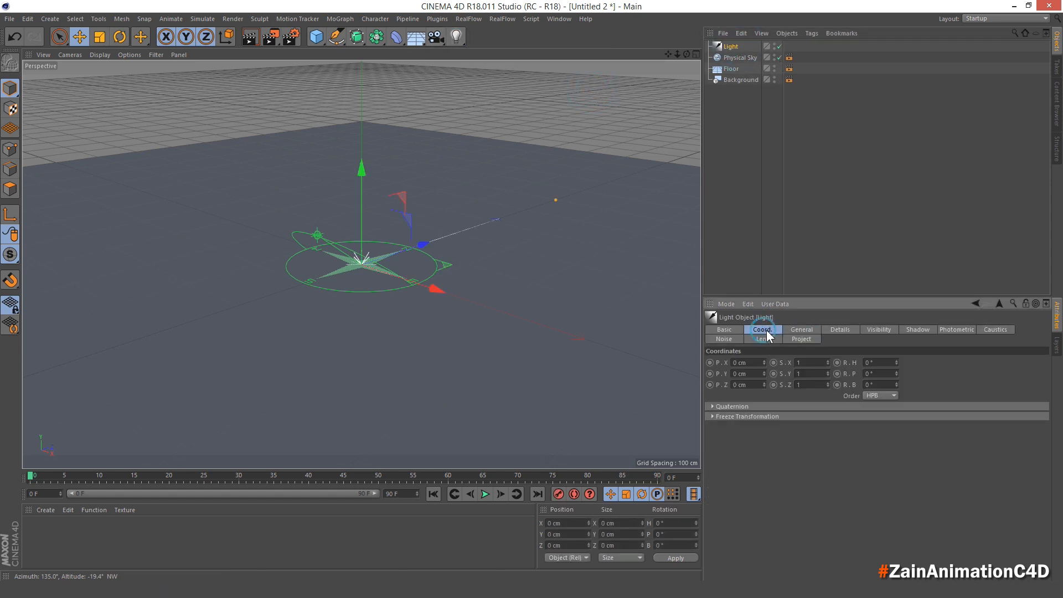
{"action": "left_click", "coordinate": [880, 374]}
{"action": "type", "text": "-90"}
{"action": "key", "text": "Return"}
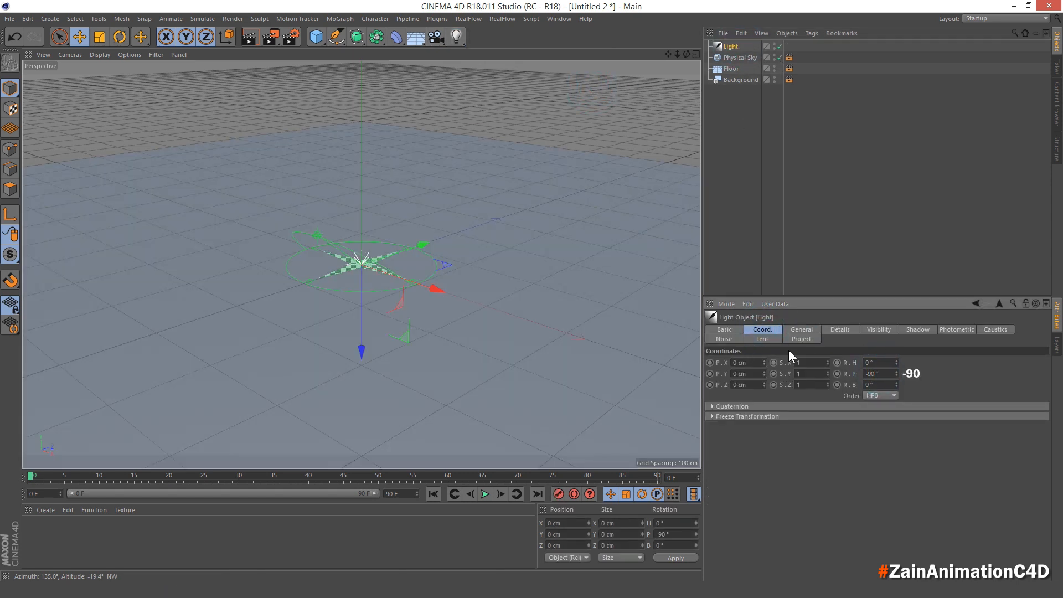
{"action": "left_click", "coordinate": [719, 161]}
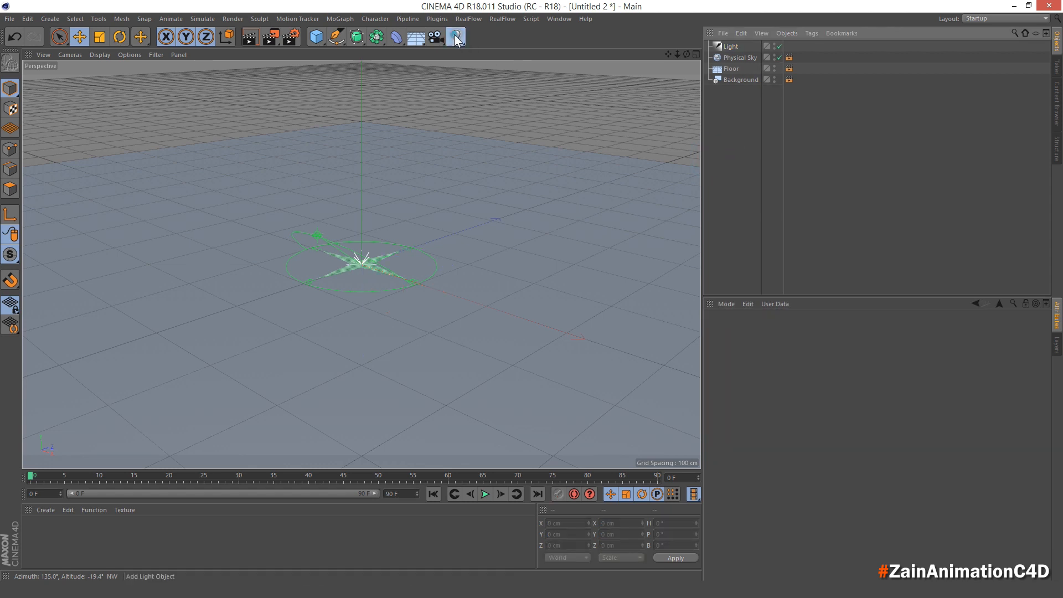
Add an area light and set its color to hue 15° and saturation 75%.
{"action": "left_click_drag", "start_coordinate": [457, 37], "coordinate": [567, 78]}
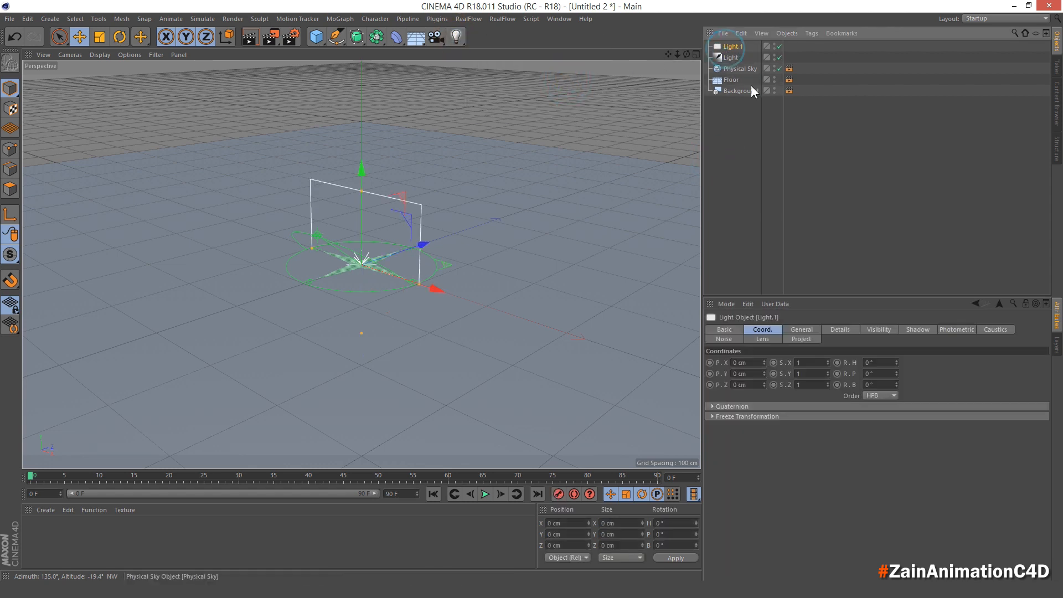
{"action": "left_click", "coordinate": [802, 330]}
{"action": "left_click", "coordinate": [777, 390]}
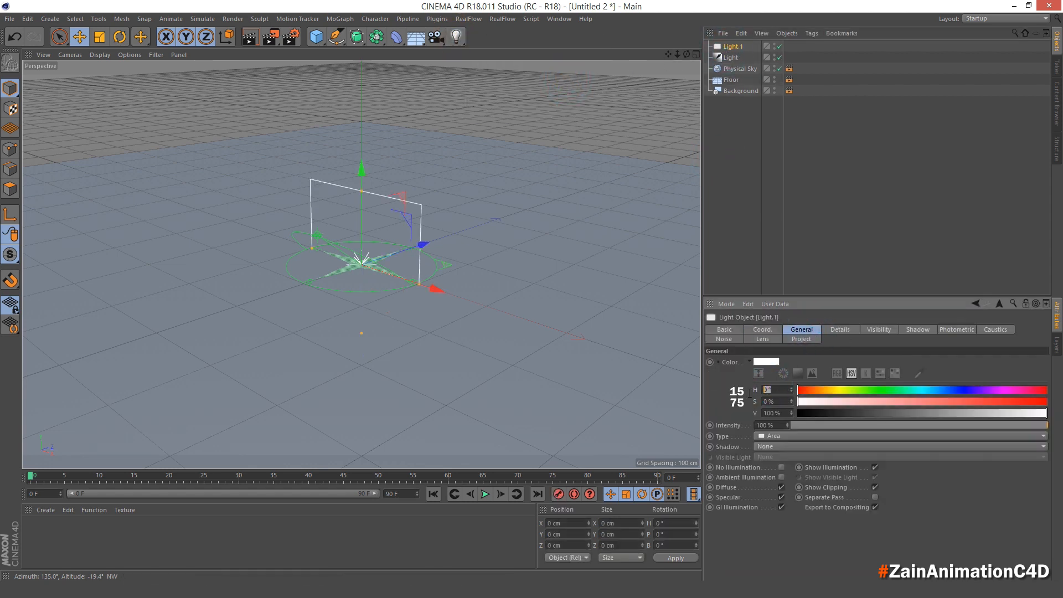
{"action": "type", "text": "15"}
{"action": "key", "text": "Tab"}
{"action": "type", "text": "50"}
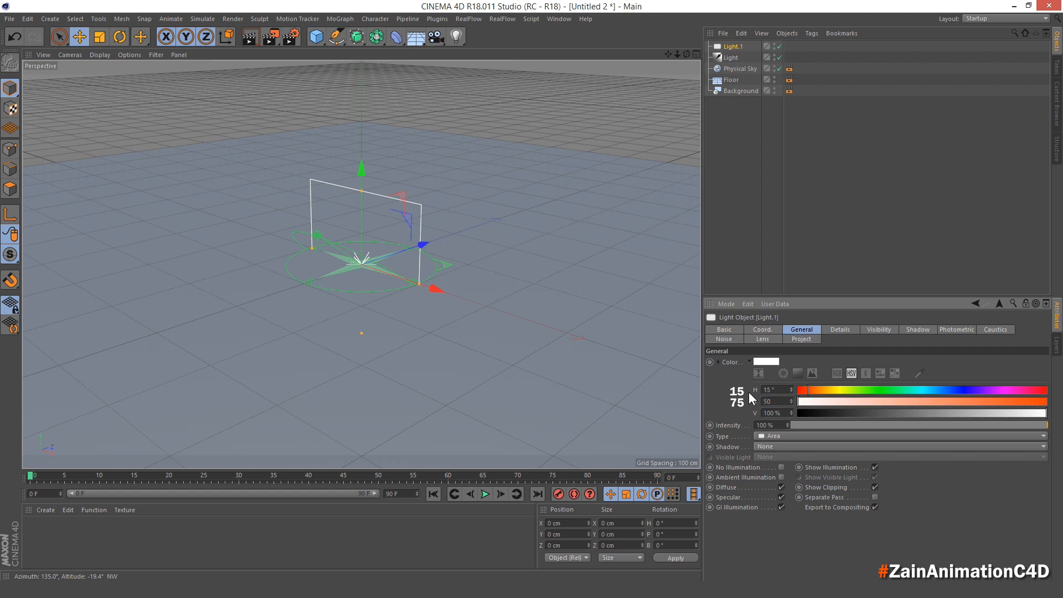
{"action": "key", "text": "Return"}
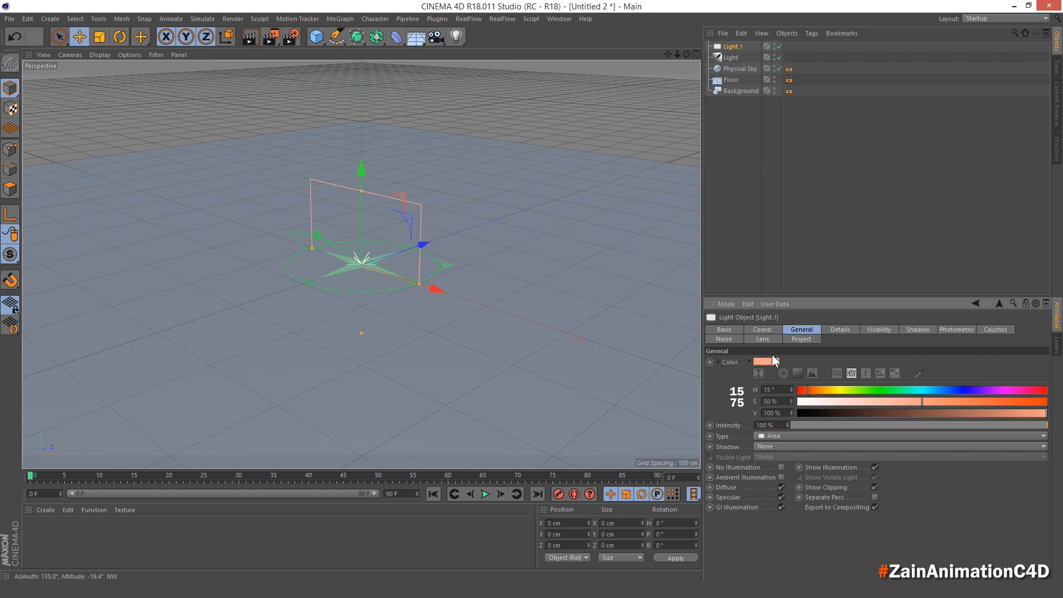
{"action": "left_click", "coordinate": [771, 402]}
{"action": "key", "text": "Return"}
{"action": "left_click", "coordinate": [736, 147]}
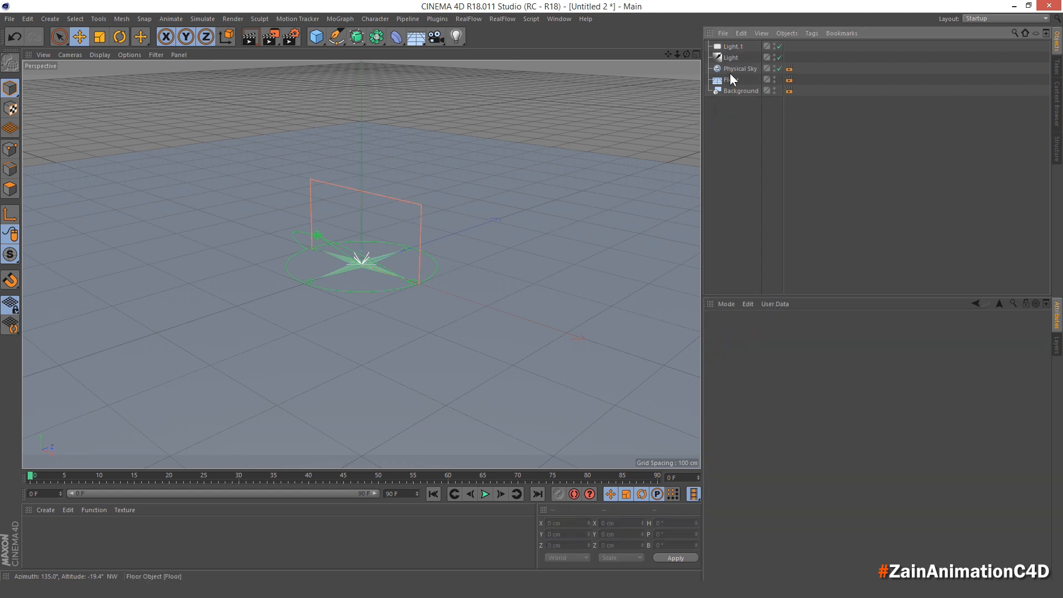
Place the area light inside a new MoGraph Cloner and set the cloner's mode to Radial.
{"action": "left_click", "coordinate": [732, 47]}
{"action": "left_click", "coordinate": [350, 19]}
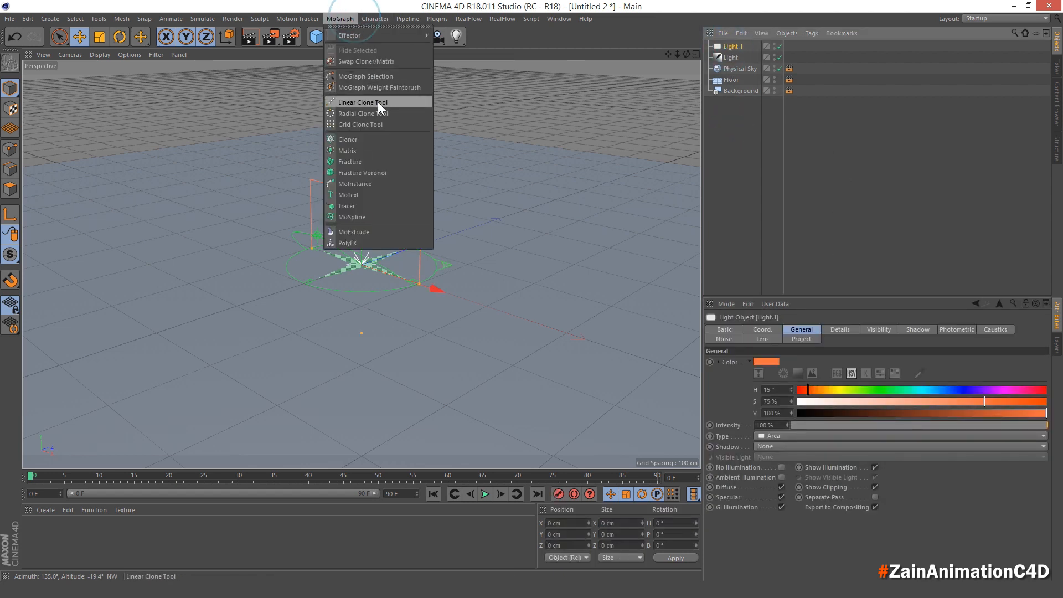
{"action": "left_click", "coordinate": [375, 139], "text": "alt"}
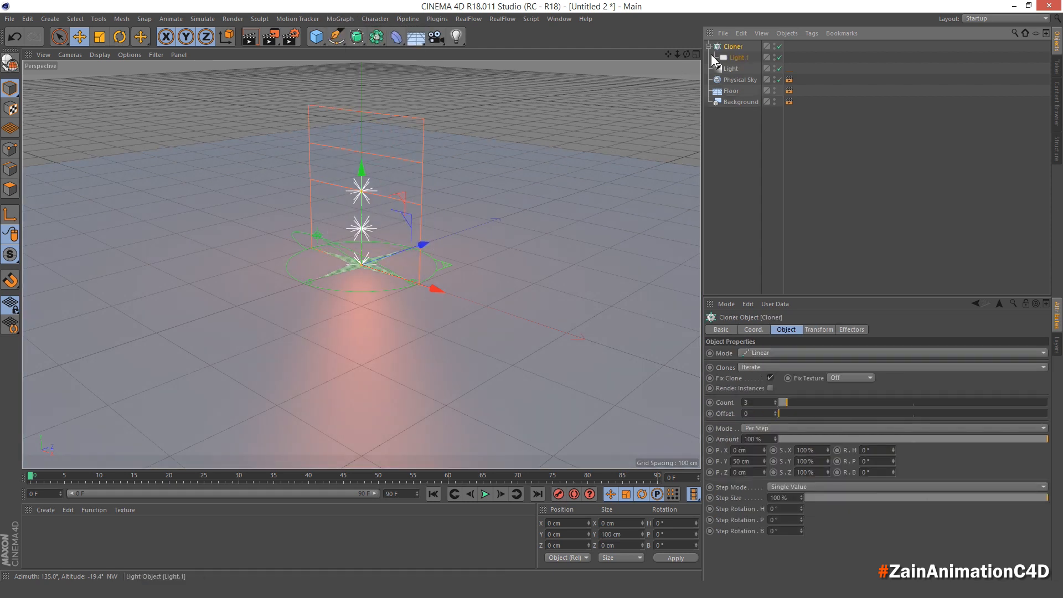
{"action": "left_click", "coordinate": [767, 353]}
{"action": "left_click", "coordinate": [769, 383]}
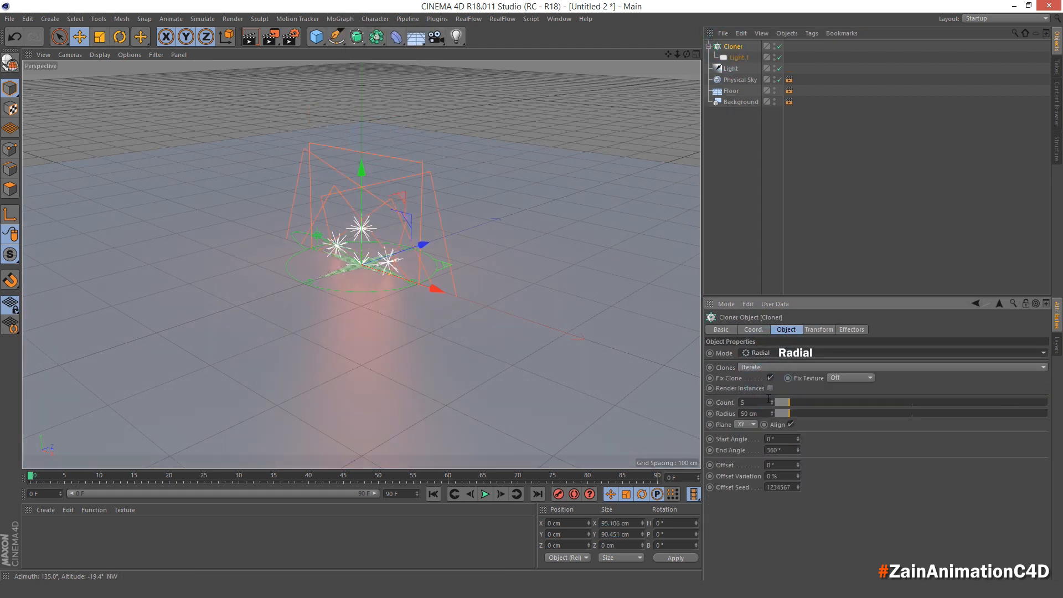
Set the radial cloner's count to 2, its radius to 1000 cm and its plane to XZ.
{"action": "double_click", "coordinate": [760, 403]}
{"action": "type", "text": "2"}
{"action": "key", "text": "Return"}
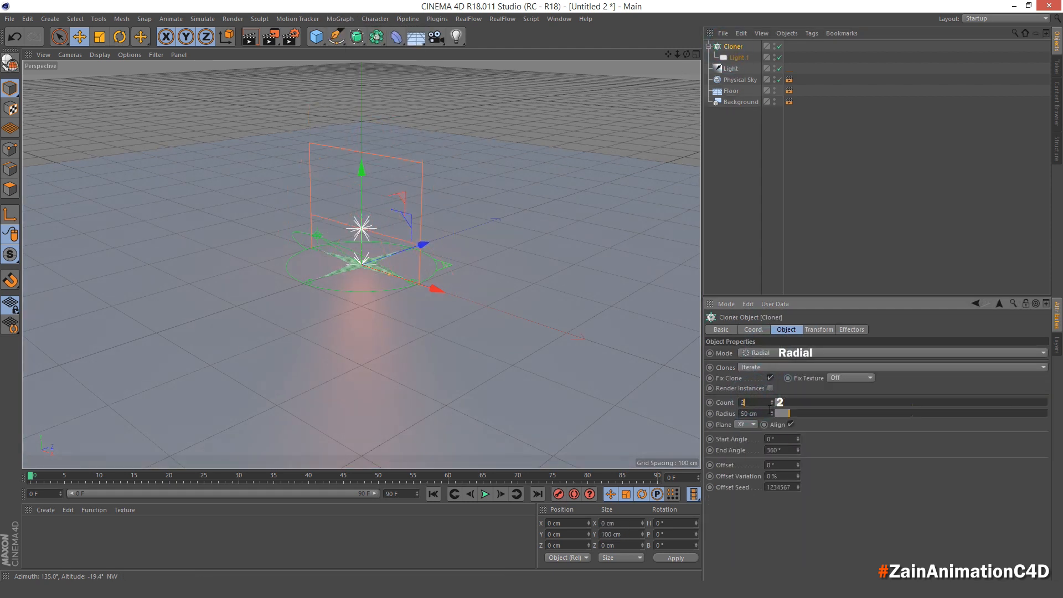
{"action": "left_click_drag", "start_coordinate": [779, 419], "coordinate": [1047, 413]}
{"action": "left_click", "coordinate": [748, 424]}
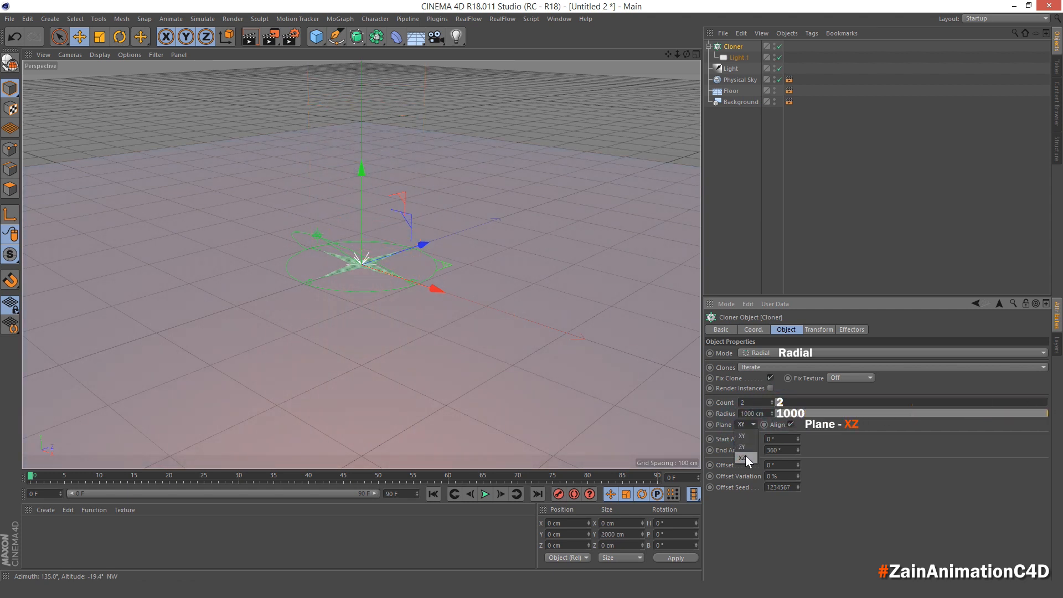
{"action": "left_click", "coordinate": [743, 444]}
Raise the cloner to a Y position of 500 cm and collapse its hierarchy in the object list.
{"action": "left_click", "coordinate": [754, 330]}
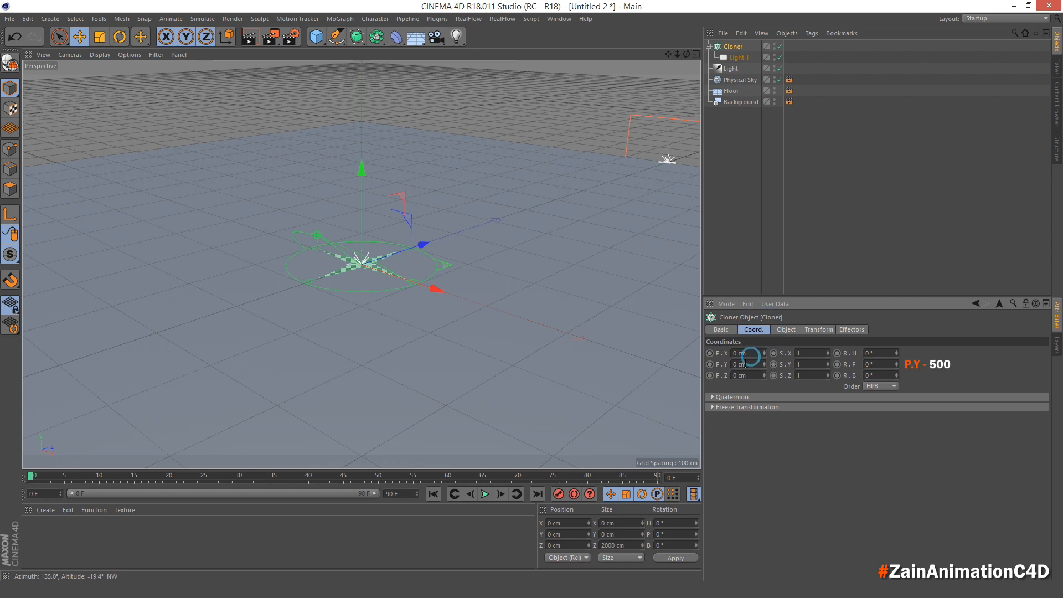
{"action": "double_click", "coordinate": [745, 364]}
{"action": "type", "text": "500"}
{"action": "key", "text": "Return"}
{"action": "left_click_drag", "start_coordinate": [593, 237], "coordinate": [660, 69], "text": "alt"}
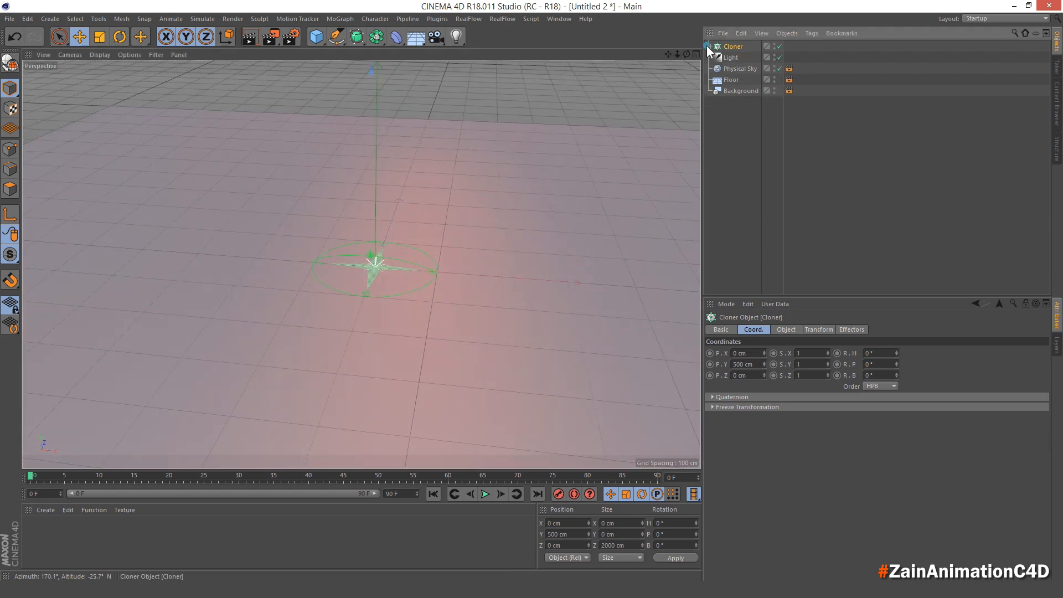
{"action": "left_click", "coordinate": [708, 46]}
{"action": "left_click", "coordinate": [718, 121]}
Add a cylinder with a radius of 200 cm and a height of 15 cm.
{"action": "left_click_drag", "start_coordinate": [316, 36], "coordinate": [522, 55]}
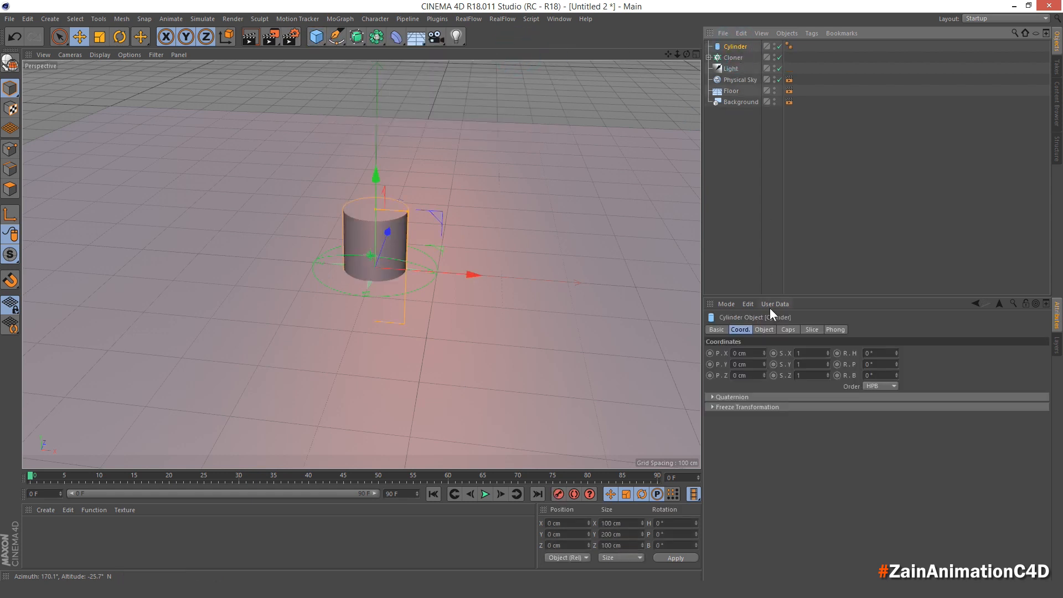
{"action": "left_click", "coordinate": [766, 330]}
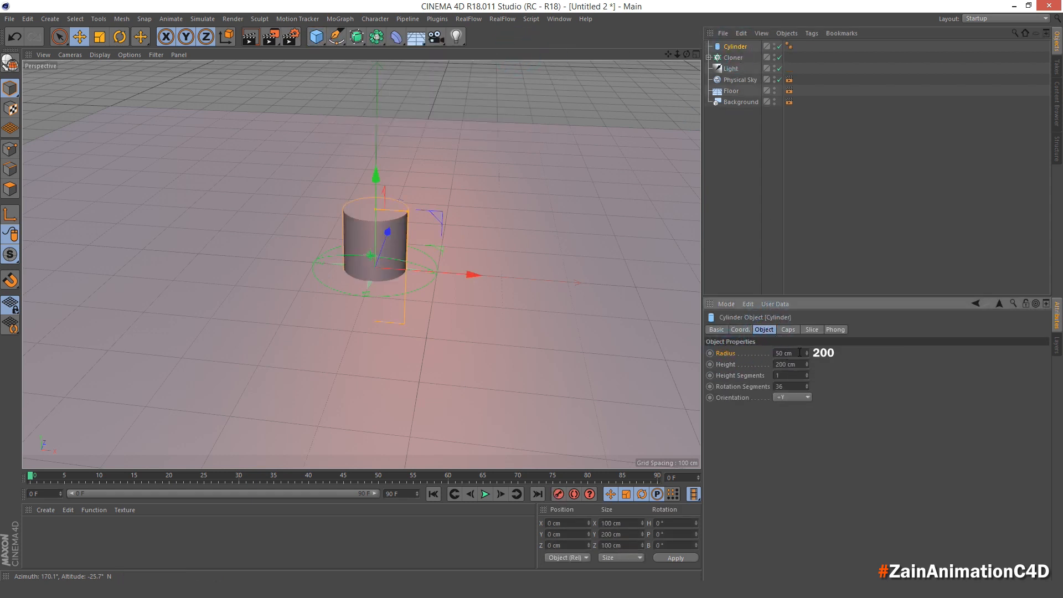
{"action": "left_click", "coordinate": [784, 353]}
{"action": "key", "text": "Return"}
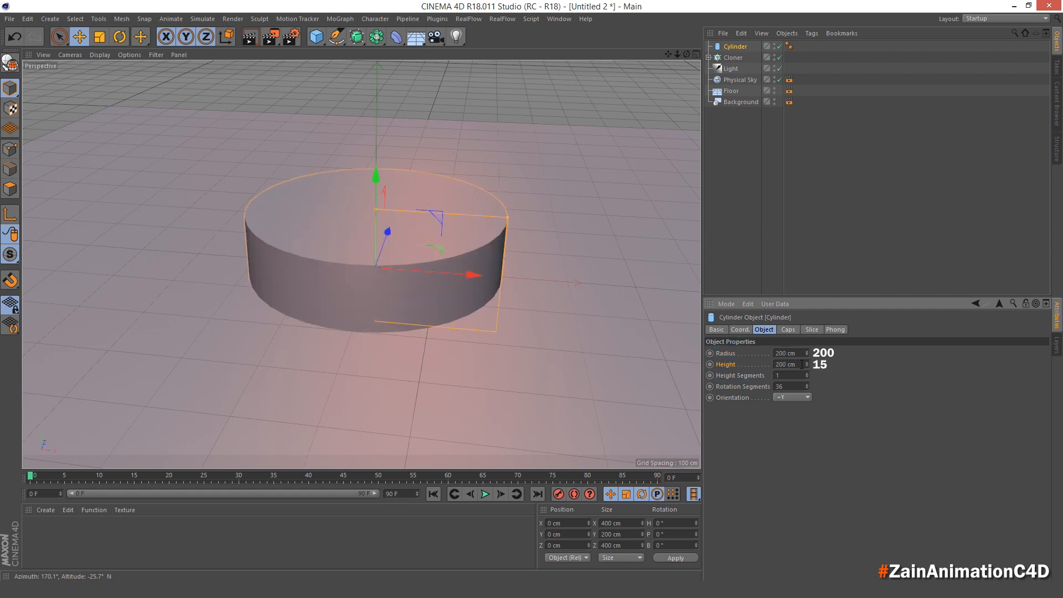
{"action": "left_click", "coordinate": [781, 365]}
{"action": "key", "text": "Return"}
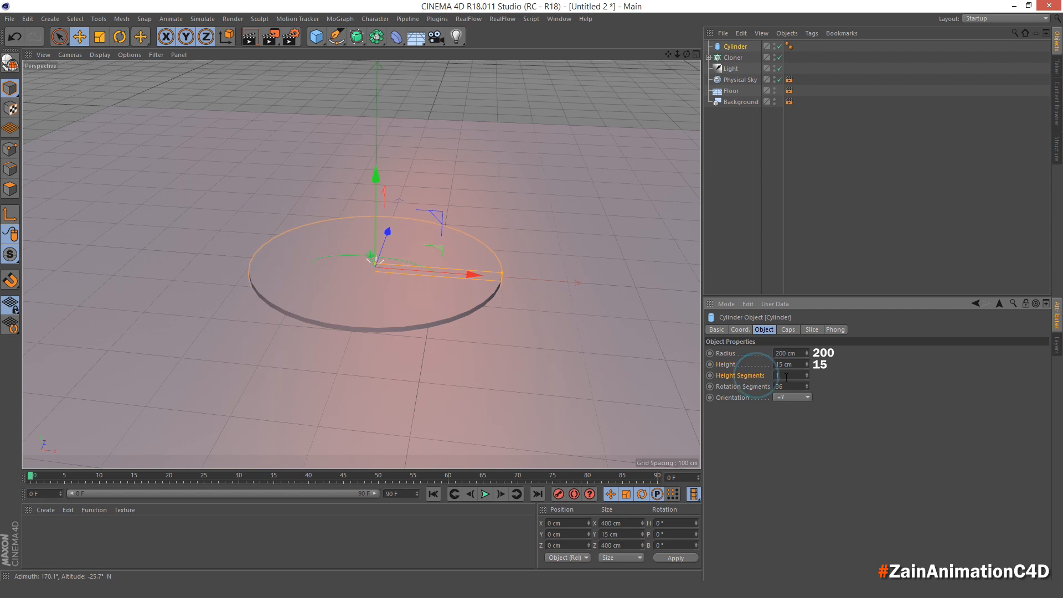
Set the cylinder's height segments and rotation segments to 8 each.
{"action": "key", "text": "Tab"}
{"action": "key", "text": "Tab"}
{"action": "key", "text": "Return"}
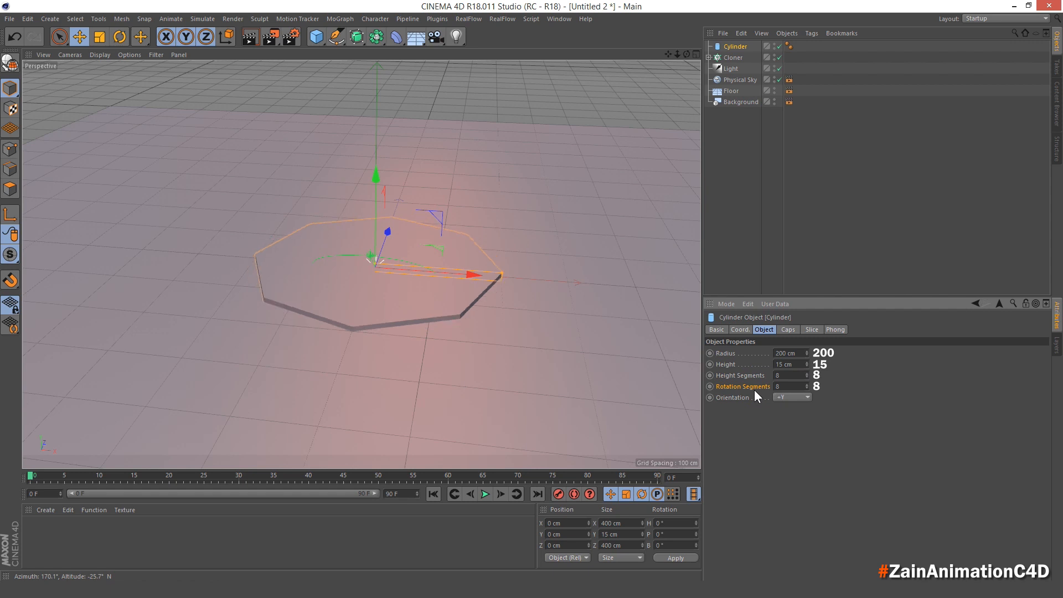
Set the cylinder's cap segments to 8 and enable its fillet with a smaller radius.
{"action": "left_click", "coordinate": [788, 330]}
{"action": "left_click", "coordinate": [757, 361]}
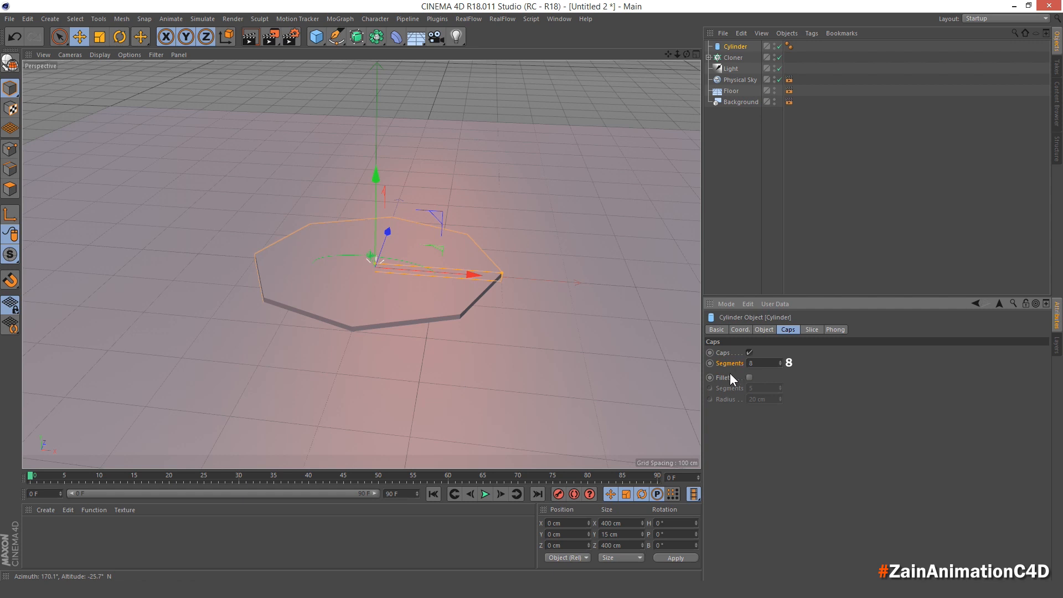
{"action": "left_click", "coordinate": [750, 377]}
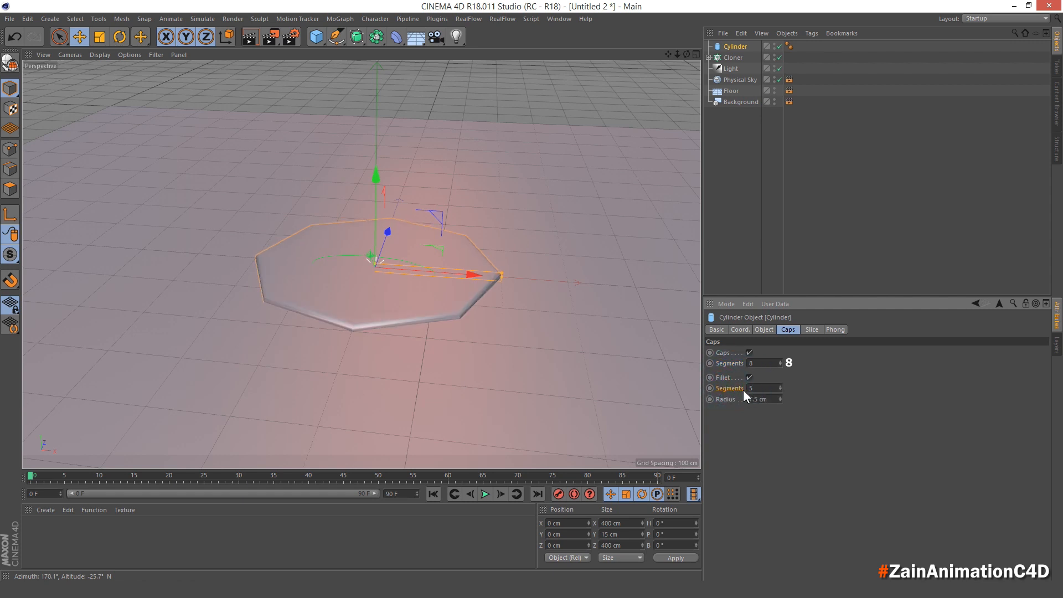
{"action": "left_click", "coordinate": [726, 401]}
{"action": "left_click", "coordinate": [764, 399]}
Set the cylinder's Y position to 7 cm and deselect it.
{"action": "left_click", "coordinate": [740, 330]}
{"action": "left_click", "coordinate": [723, 365]}
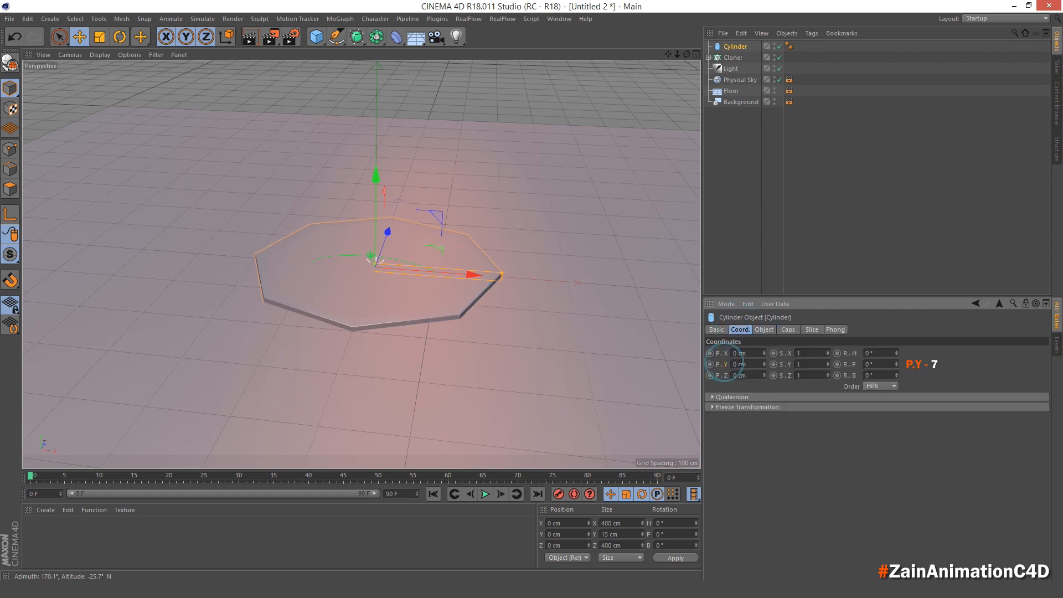
{"action": "left_click", "coordinate": [743, 364]}
{"action": "type", "text": "7"}
{"action": "key", "text": "Return"}
{"action": "left_click_drag", "start_coordinate": [468, 339], "coordinate": [404, 344], "text": "alt"}
{"action": "left_click", "coordinate": [739, 181]}
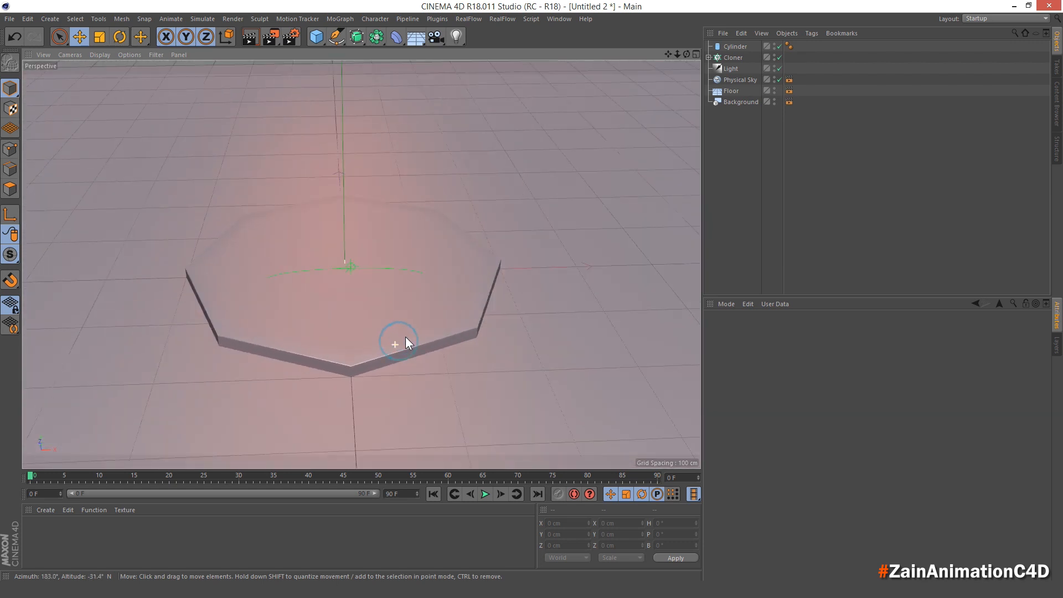
Add a tube with an inner radius of 157 cm and an outer radius of 175 cm.
{"action": "left_click", "coordinate": [317, 36]}
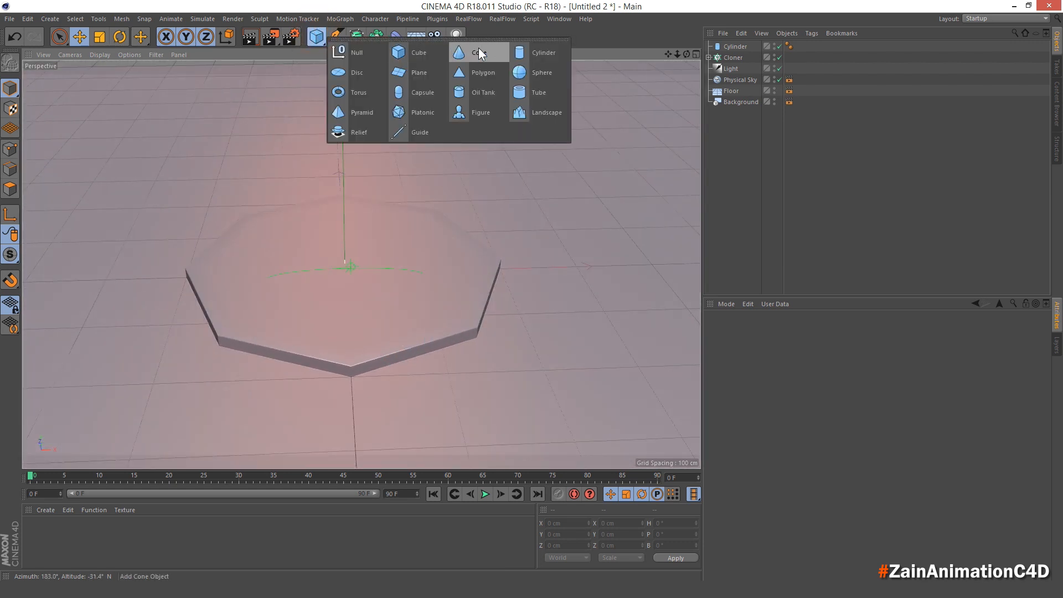
{"action": "left_click", "coordinate": [535, 92]}
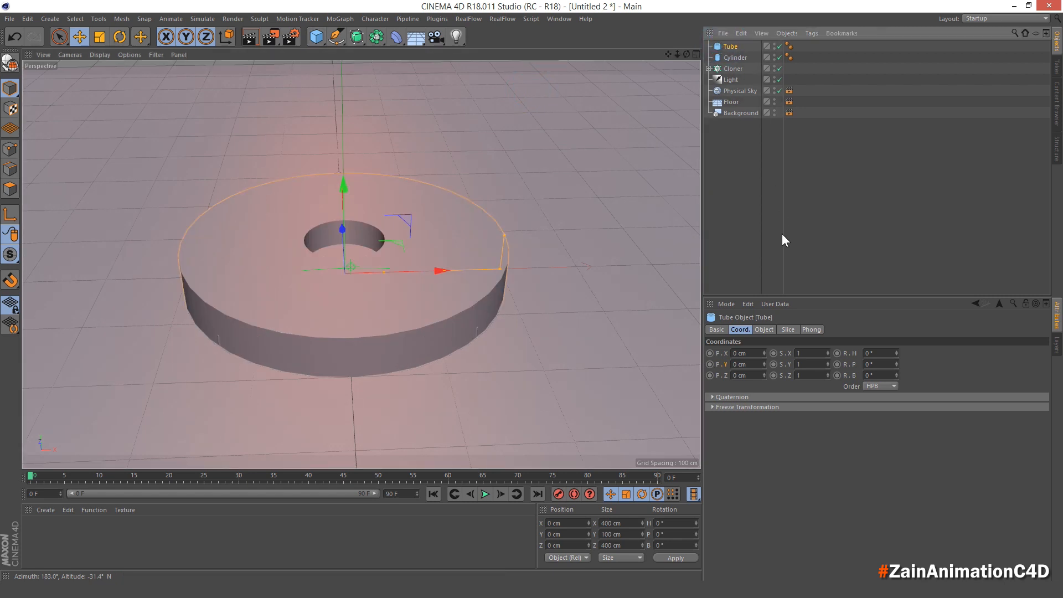
{"action": "left_click", "coordinate": [765, 330]}
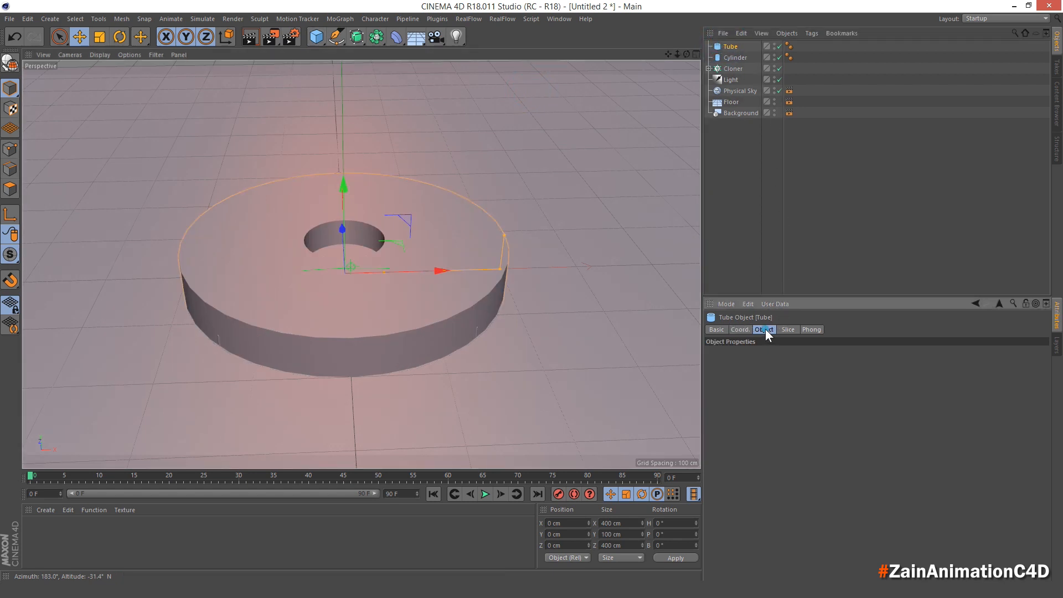
{"action": "left_click", "coordinate": [798, 353]}
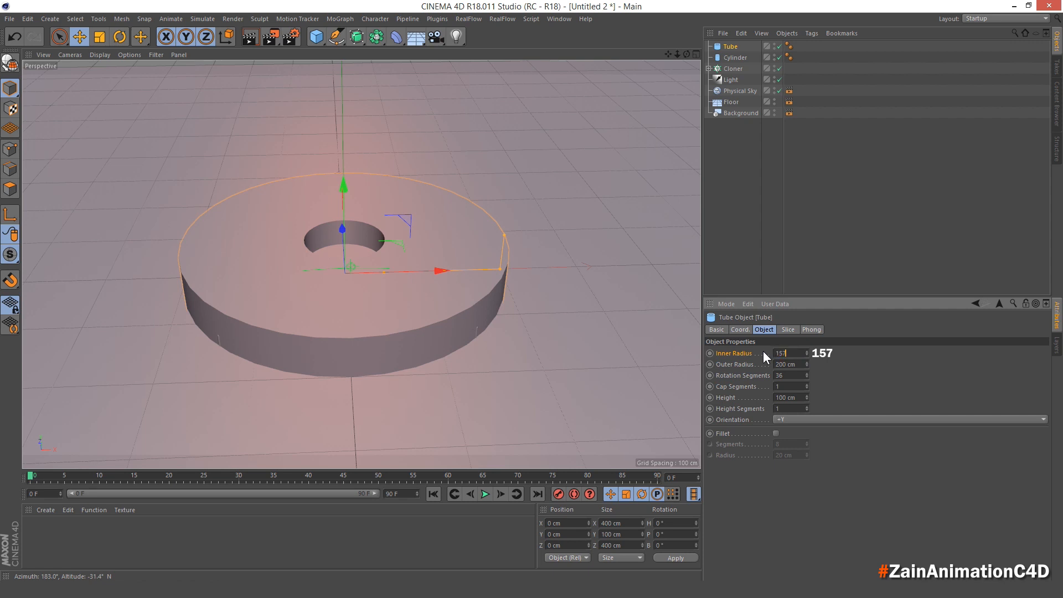
{"action": "key", "text": "Return"}
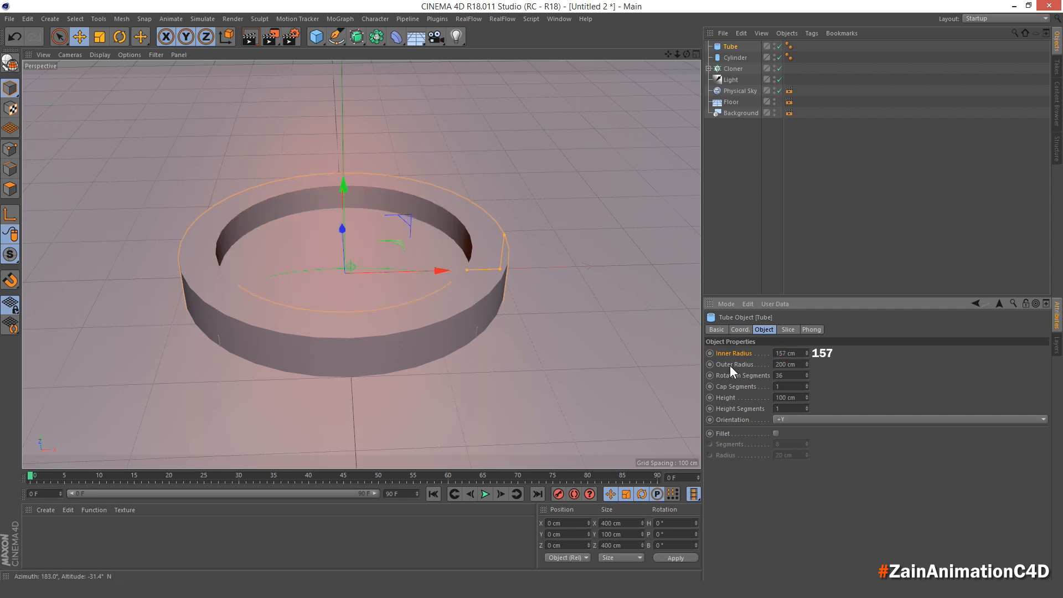
{"action": "left_click", "coordinate": [789, 363]}
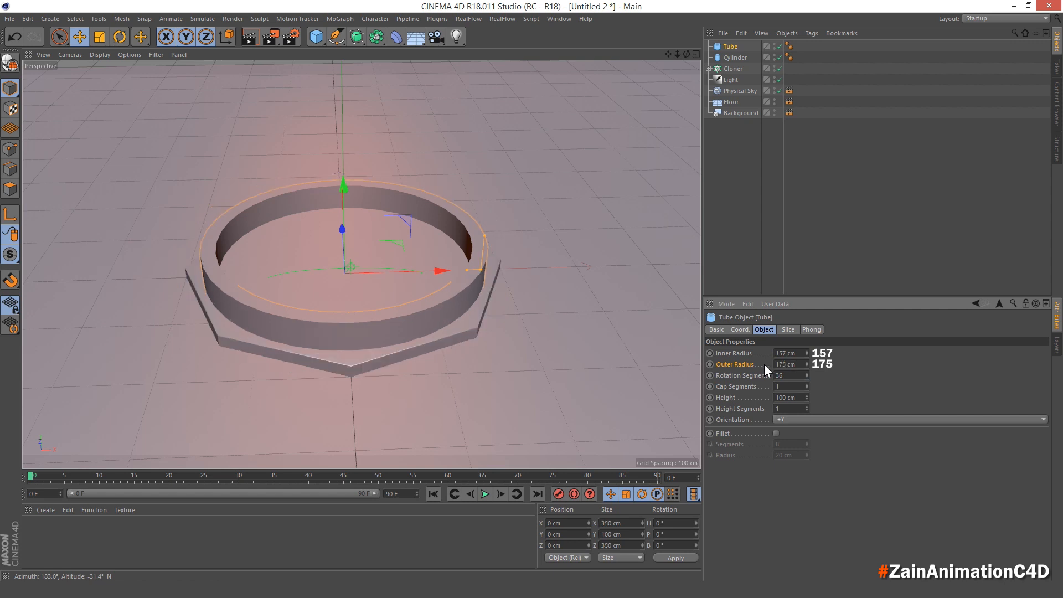
Set the tube's rotation segments to 4 and its cap segments to 18.
{"action": "left_click", "coordinate": [740, 374]}
{"action": "left_click", "coordinate": [802, 376]}
{"action": "key", "text": "Return"}
{"action": "left_click", "coordinate": [750, 384]}
{"action": "left_click_drag", "start_coordinate": [787, 385], "coordinate": [748, 386]}
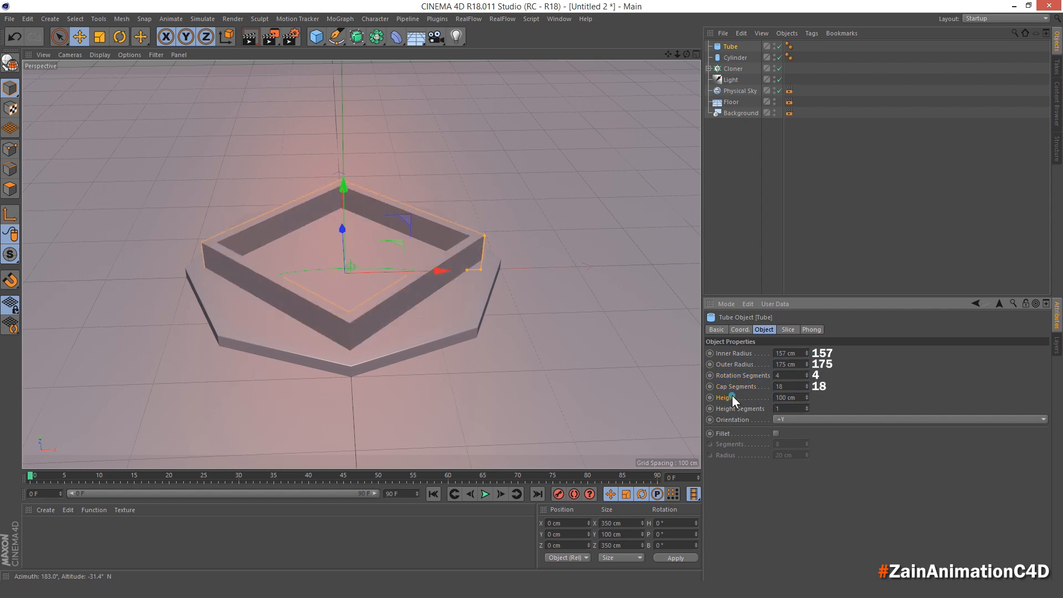
Set the tube's height to 150 cm and its height segments to 18.
{"action": "left_click_drag", "start_coordinate": [792, 398], "coordinate": [751, 397]}
{"action": "type", "text": "150"}
{"action": "key", "text": "Return"}
{"action": "left_click_drag", "start_coordinate": [787, 409], "coordinate": [741, 409]}
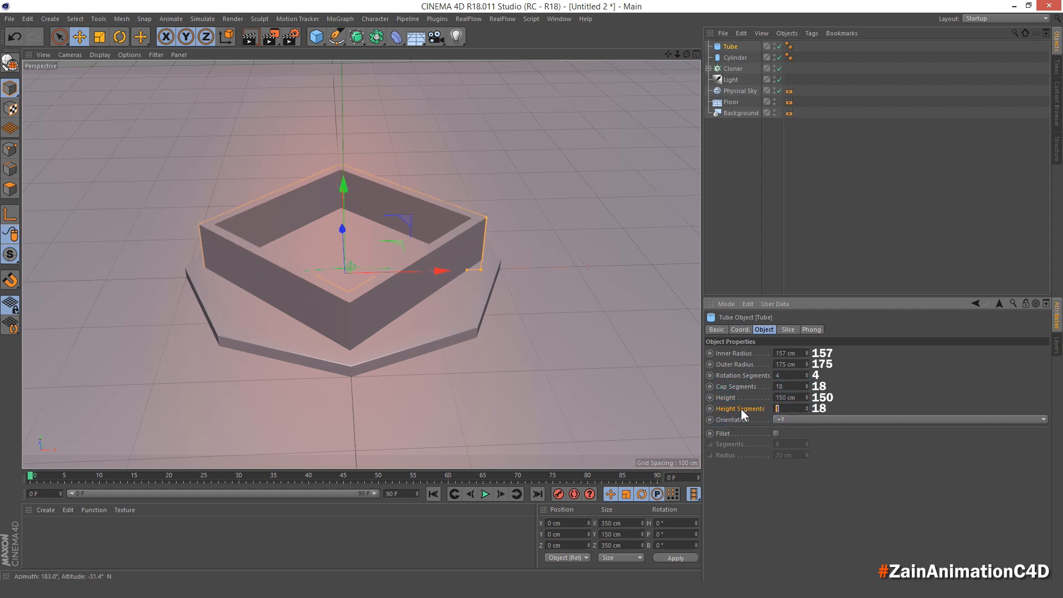
{"action": "type", "text": "18"}
{"action": "key", "text": "Return"}
Enable the tube's fillet with 10 segments and a 2 cm radius.
{"action": "left_click", "coordinate": [776, 434]}
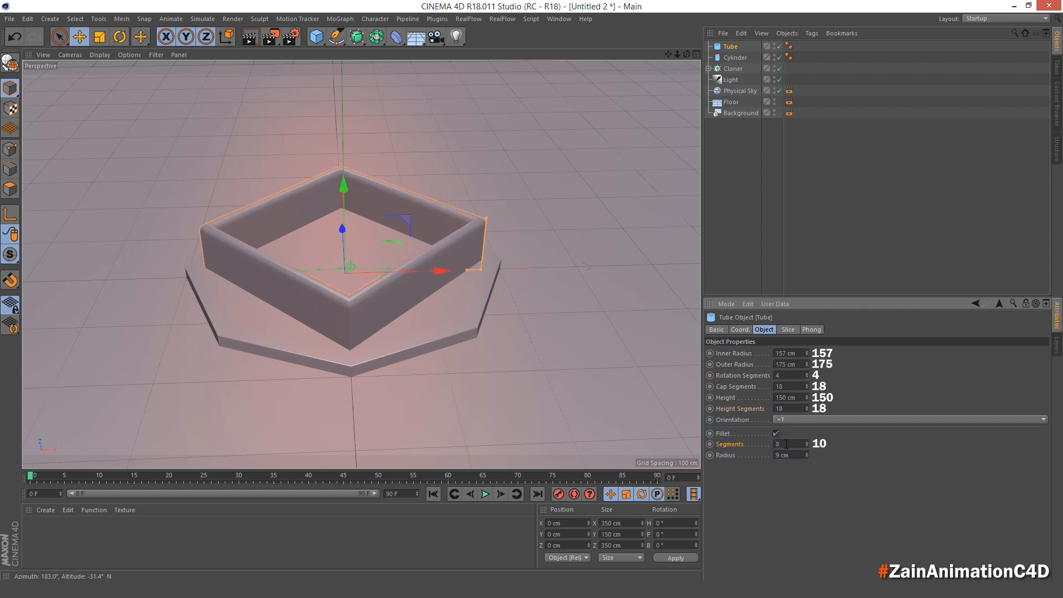
{"action": "key", "text": "BackSpace"}
{"action": "type", "text": "10"}
{"action": "left_click_drag", "start_coordinate": [797, 454], "coordinate": [729, 453]}
{"action": "type", "text": "2"}
{"action": "key", "text": "Return"}
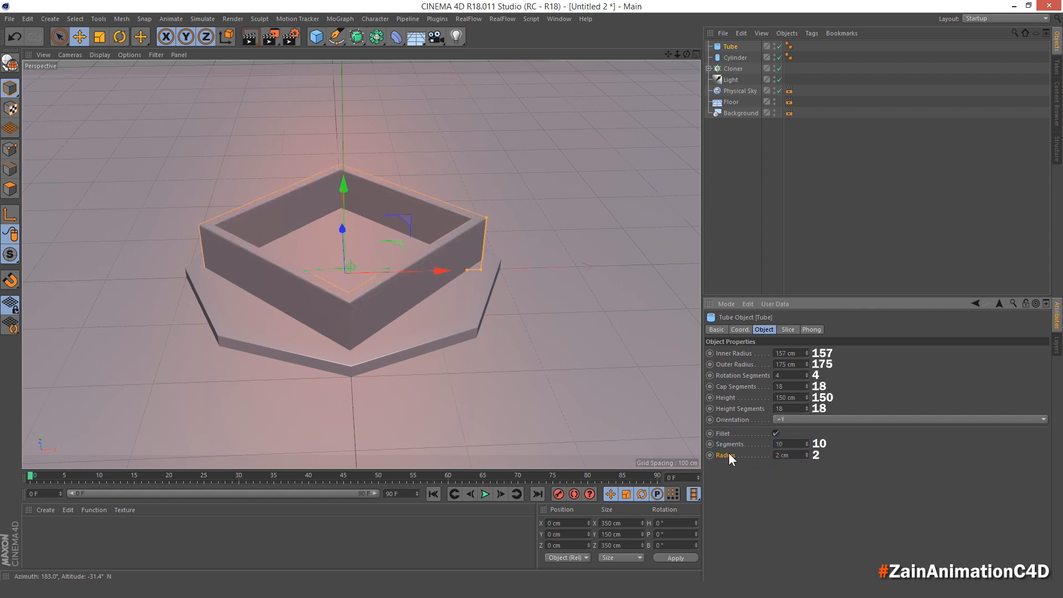
Rotate the tube's heading to 45° so its sides align with the scene axes.
{"action": "left_click", "coordinate": [747, 329]}
{"action": "left_click", "coordinate": [855, 354]}
{"action": "left_click_drag", "start_coordinate": [887, 351], "coordinate": [837, 362]}
{"action": "type", "text": "45"}
{"action": "key", "text": "Return"}
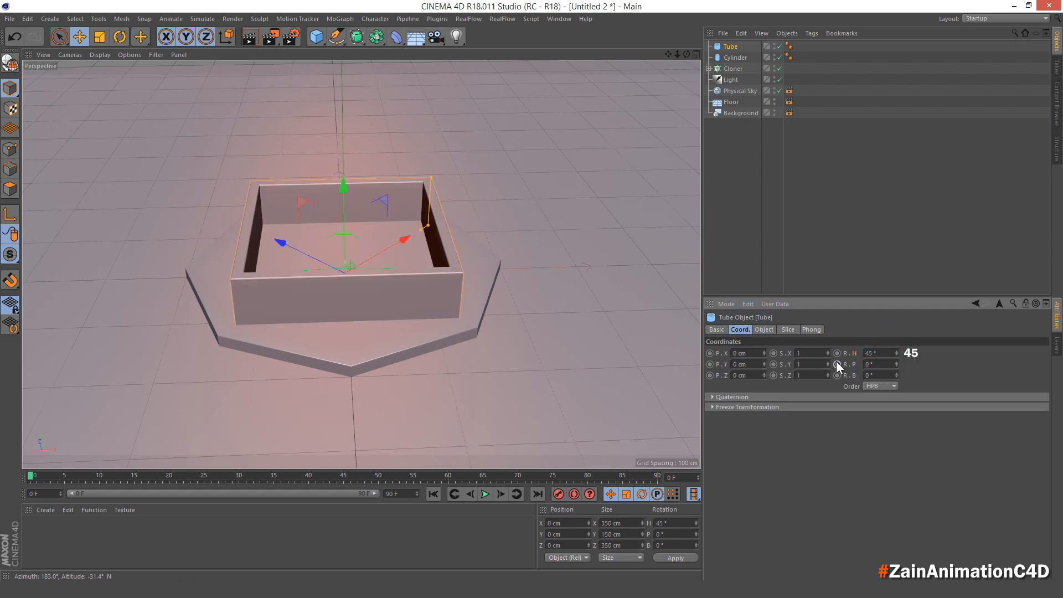
Set the square tube's Y position to 90 cm so it sits higher on the octagonal base.
{"action": "left_click", "coordinate": [723, 365]}
{"action": "left_click_drag", "start_coordinate": [764, 364], "coordinate": [682, 362]}
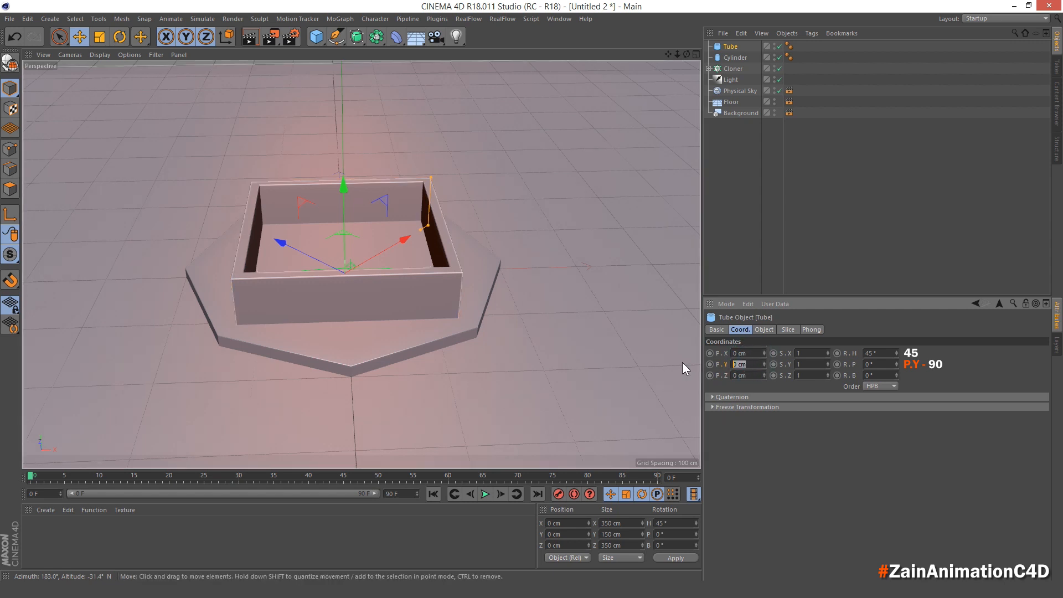
{"action": "type", "text": "90"}
{"action": "key", "text": "Return"}
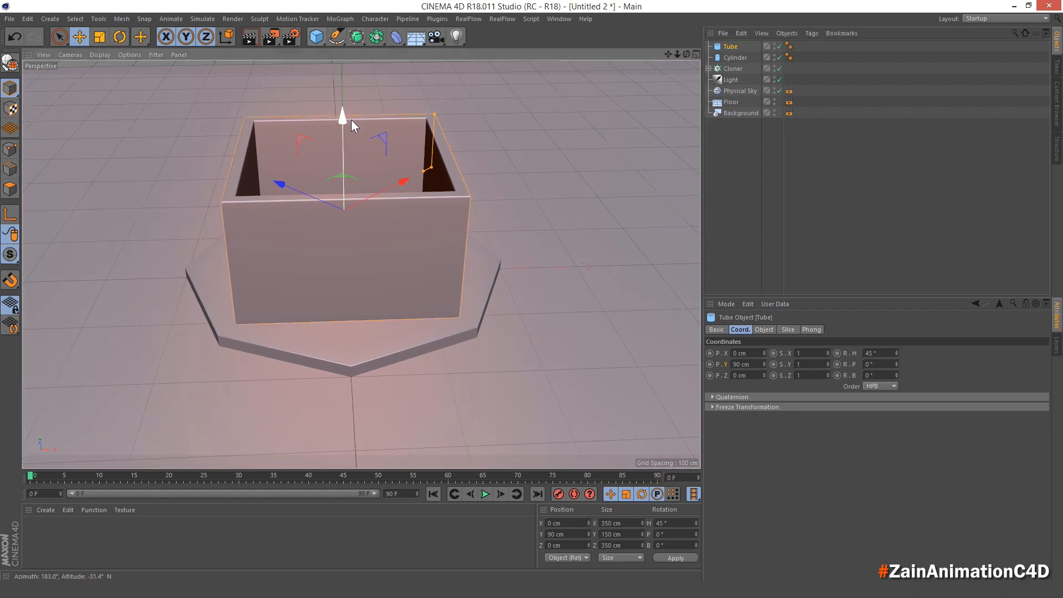
Add a second tube primitive to the scene.
{"action": "scroll", "coordinate": [370, 166], "scroll_direction": "down", "scroll_amount": 1}
{"action": "mouse_move", "coordinate": [368, 238]}
{"action": "left_mouse_down", "text": "alt"}
{"action": "mouse_move", "coordinate": [261, 166]}
{"action": "mouse_move", "coordinate": [352, 183]}
{"action": "left_mouse_up", "text": "alt"}
{"action": "middle_click_drag", "start_coordinate": [352, 182], "coordinate": [368, 220], "text": "alt"}
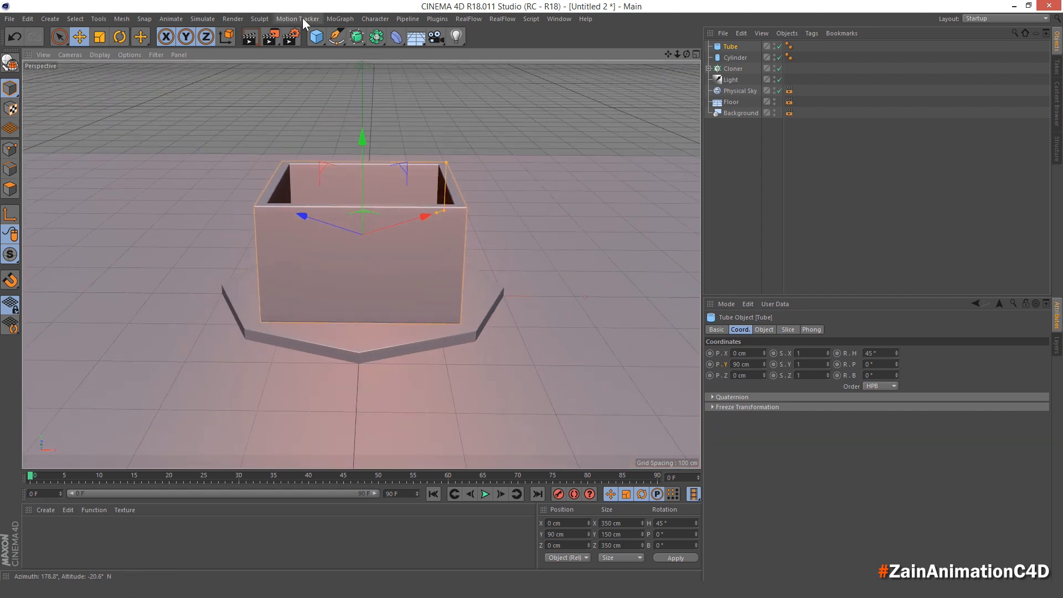
{"action": "left_click", "coordinate": [313, 37]}
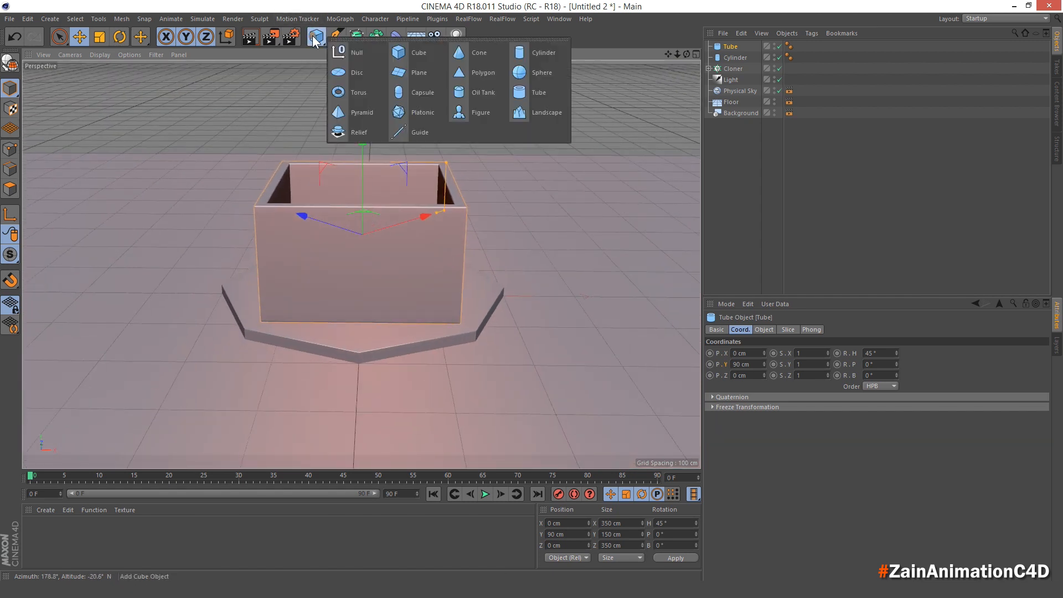
{"action": "left_click", "coordinate": [534, 94]}
Rename the original square tube as OutSide Tube.
{"action": "left_click", "coordinate": [730, 57]}
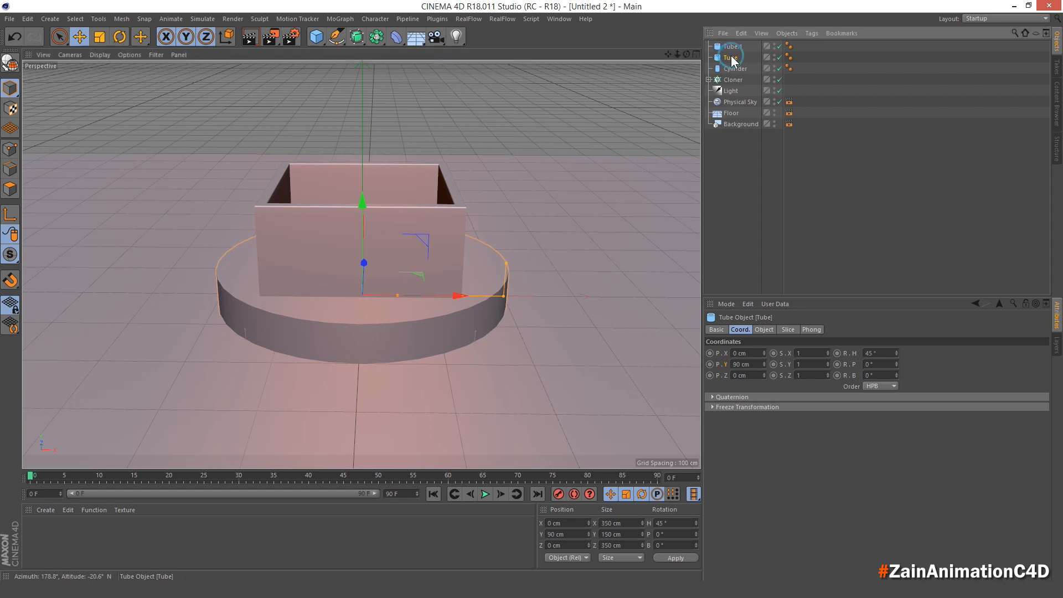
{"action": "double_click", "coordinate": [730, 57]}
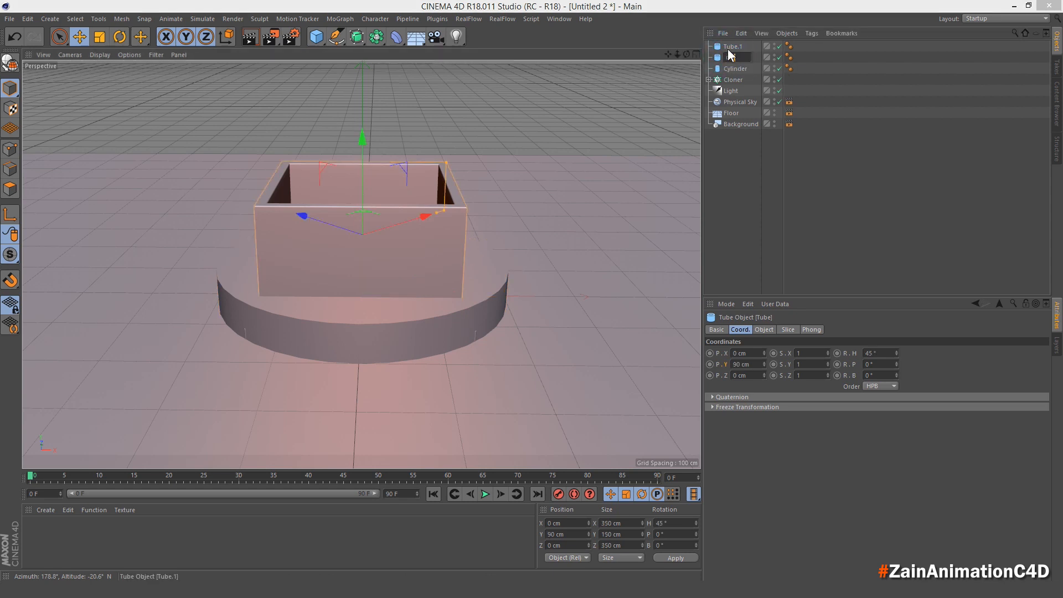
{"action": "type", "text": "Side Tube"}
{"action": "key", "text": "Return"}
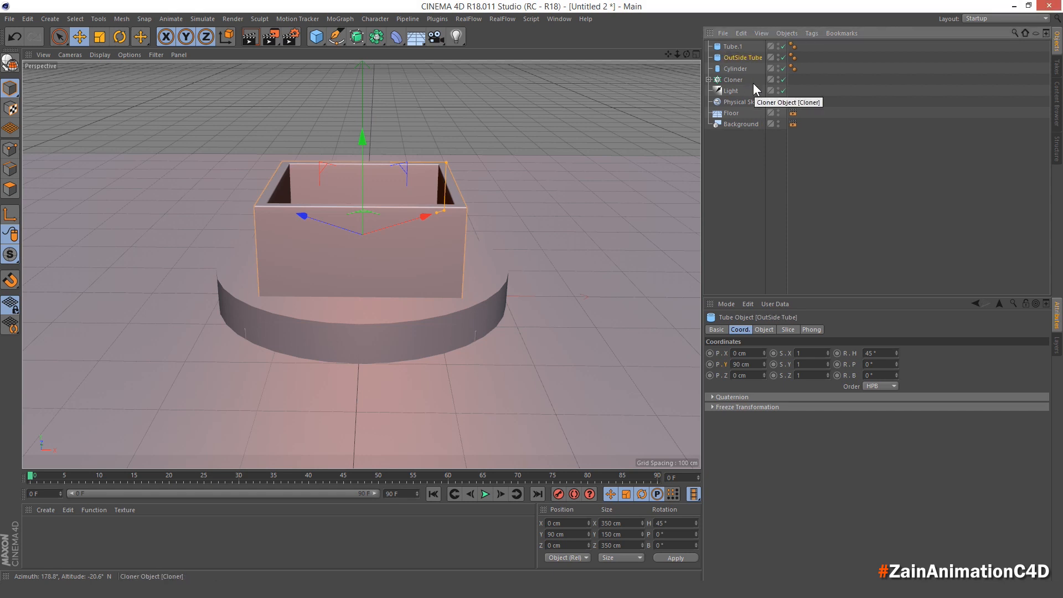
Set the new tube's outer radius to 75 cm, rotation segments to 4 and cap segments to 18.
{"action": "left_click", "coordinate": [737, 44]}
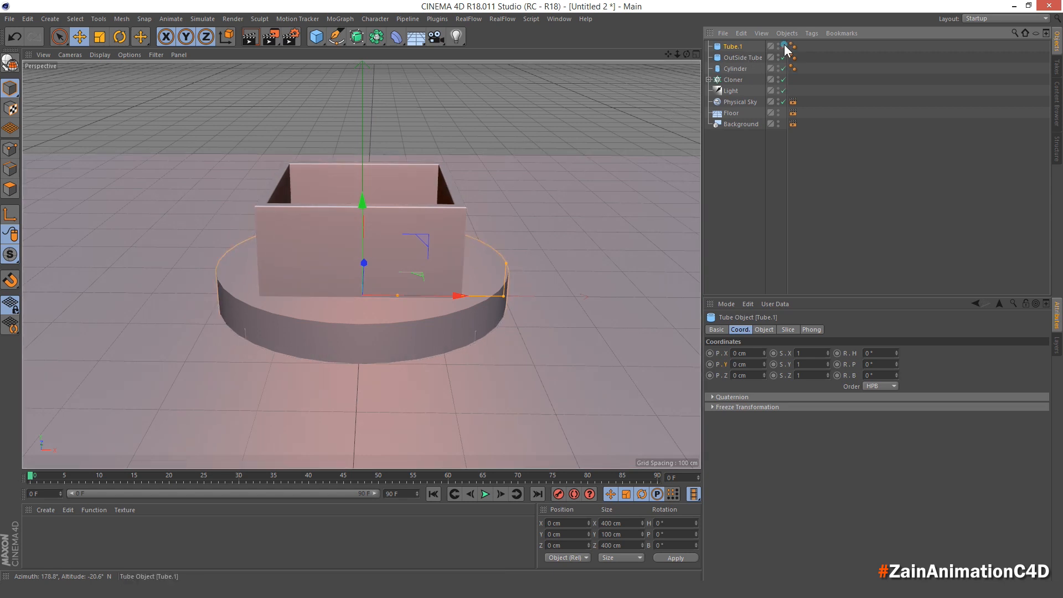
{"action": "left_click", "coordinate": [764, 330]}
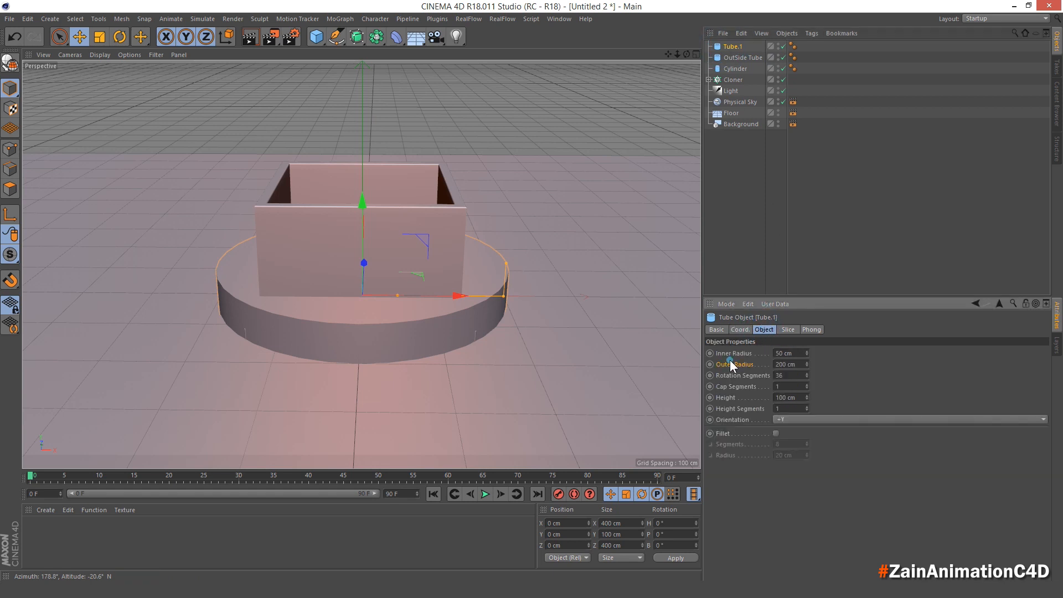
{"action": "left_click_drag", "start_coordinate": [797, 364], "coordinate": [743, 367]}
{"action": "type", "text": "75"}
{"action": "key", "text": "Return"}
{"action": "left_click_drag", "start_coordinate": [789, 374], "coordinate": [768, 387]}
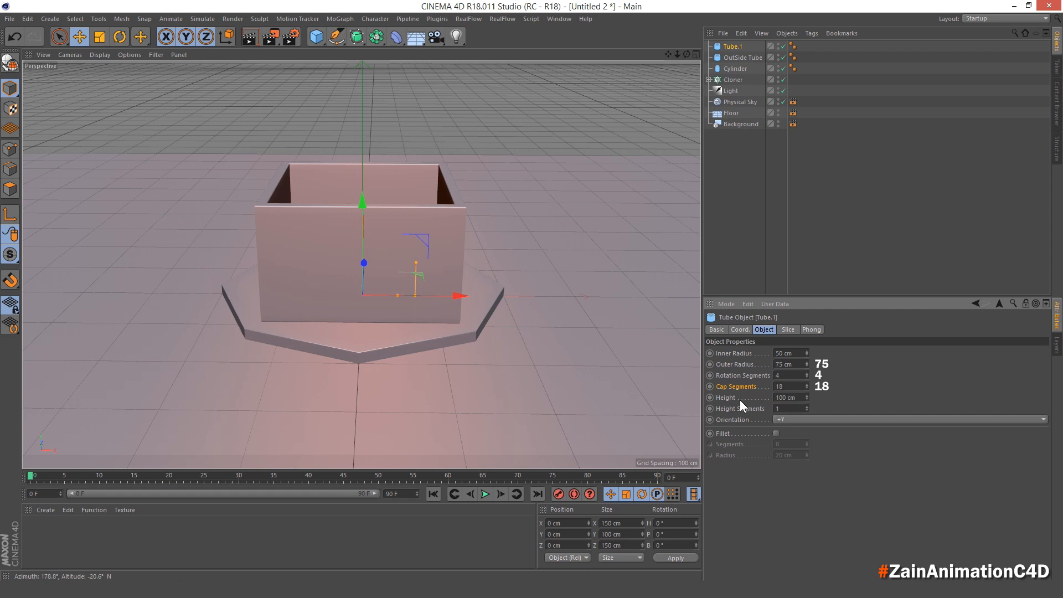
Set the new tube's height to 150 cm with 18 height segments.
{"action": "left_click_drag", "start_coordinate": [786, 397], "coordinate": [752, 391]}
{"action": "type", "text": "150"}
{"action": "key", "text": "Return"}
{"action": "key", "text": "Tab"}
{"action": "type", "text": "18"}
Enable the inner tube's fillet with 10 segments and a 2 cm radius.
{"action": "left_click", "coordinate": [727, 433]}
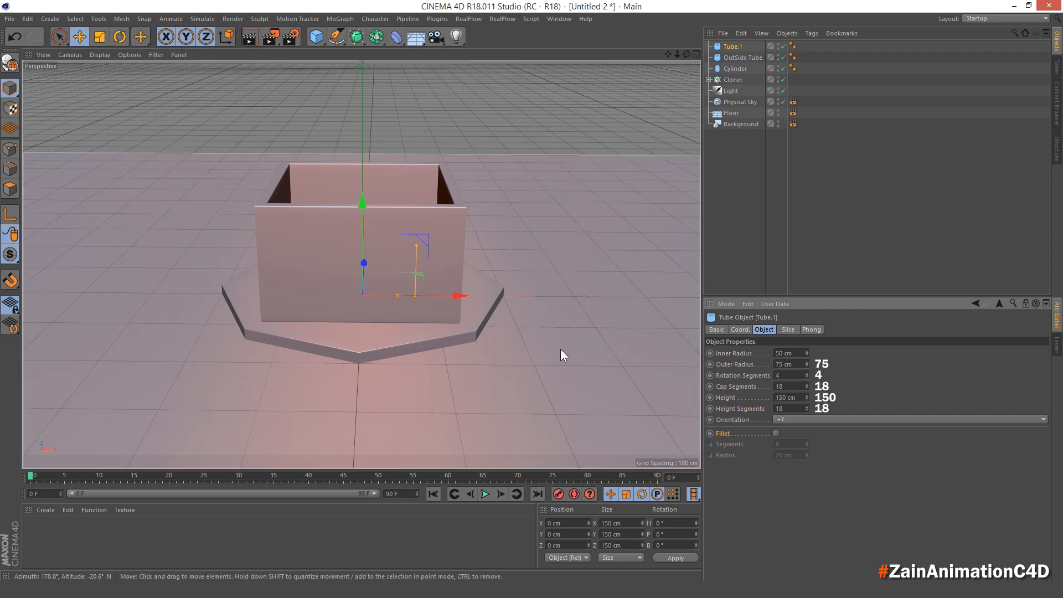
{"action": "middle_click", "coordinate": [468, 299]}
{"action": "middle_click", "coordinate": [513, 340]}
{"action": "scroll", "coordinate": [423, 302], "scroll_direction": "up", "scroll_amount": 5}
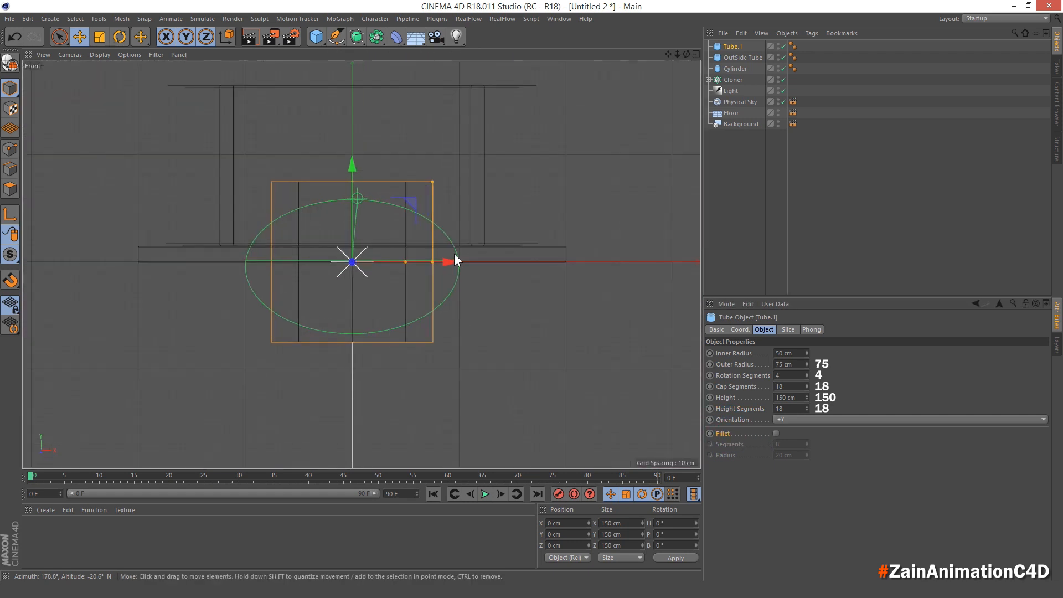
{"action": "left_click", "coordinate": [776, 433]}
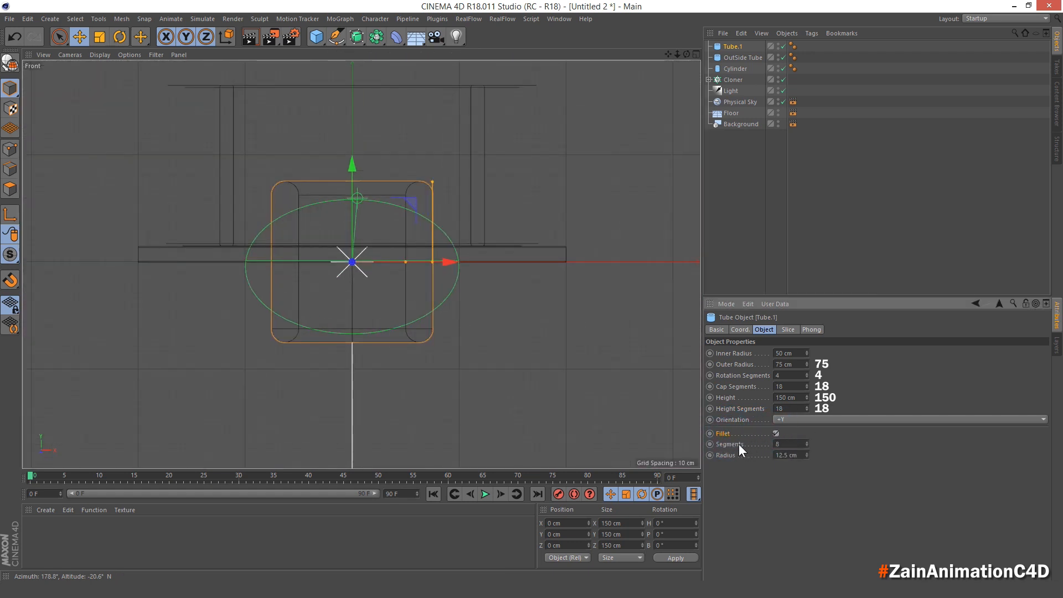
{"action": "left_click", "coordinate": [792, 444]}
{"action": "type", "text": "10"}
{"action": "key", "text": "Tab"}
{"action": "type", "text": "2"}
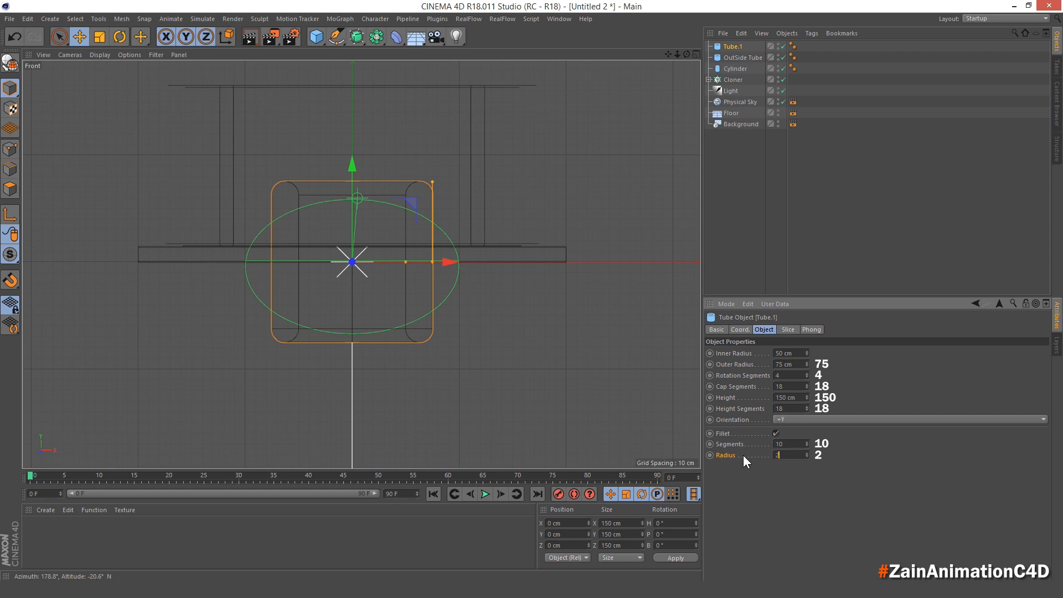
{"action": "key", "text": "Return"}
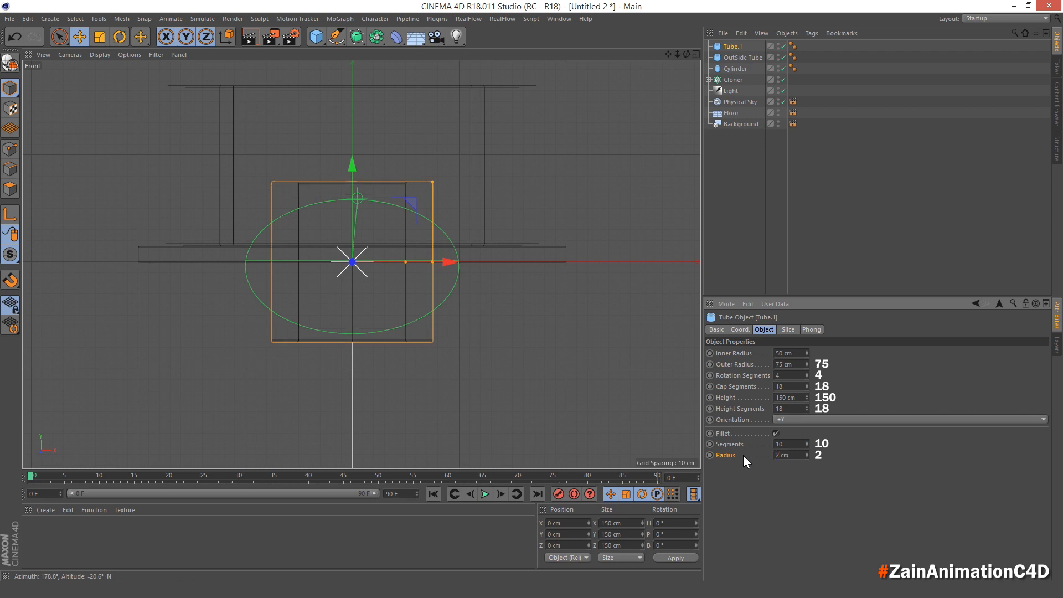
Rotate the inner tube's heading to 45° so its sides run parallel to the outer tube.
{"action": "left_click", "coordinate": [743, 329]}
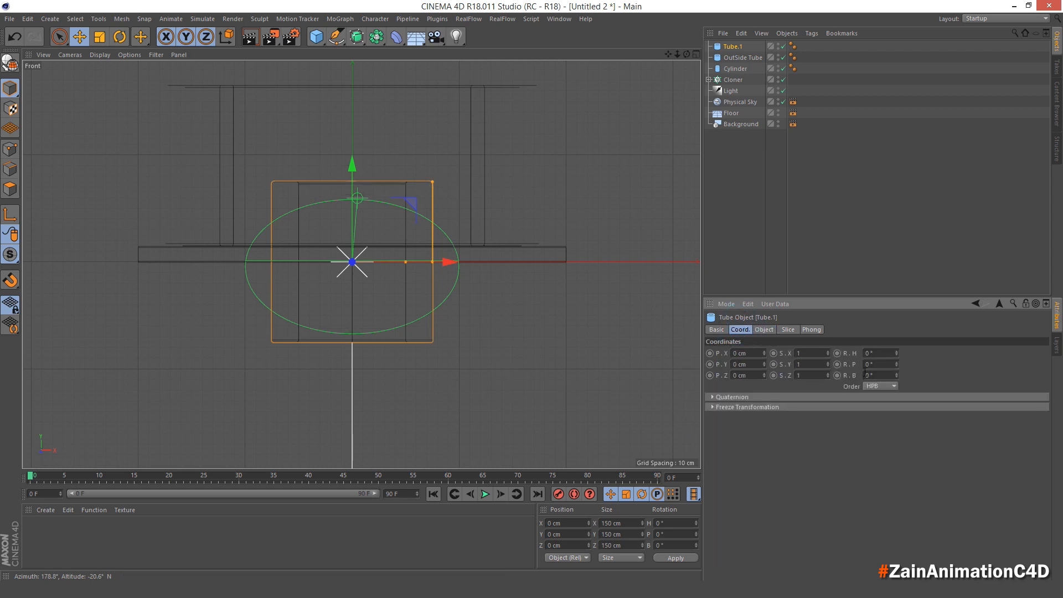
{"action": "double_click", "coordinate": [875, 353]}
{"action": "type", "text": "45"}
{"action": "key", "text": "Return"}
Raise the inner tube to a Y position of 90 cm inside the outer tube.
{"action": "middle_click", "coordinate": [232, 129]}
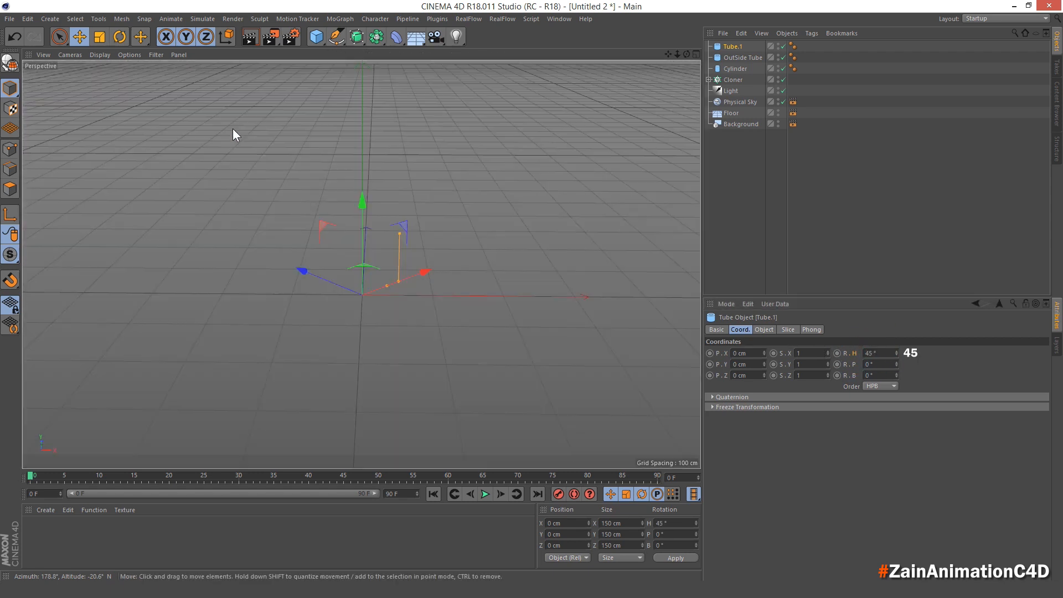
{"action": "left_click_drag", "start_coordinate": [383, 227], "coordinate": [391, 244], "text": "alt"}
{"action": "scroll", "coordinate": [379, 186], "scroll_direction": "up", "scroll_amount": 4}
{"action": "scroll", "coordinate": [378, 184], "scroll_direction": "up", "scroll_amount": 3}
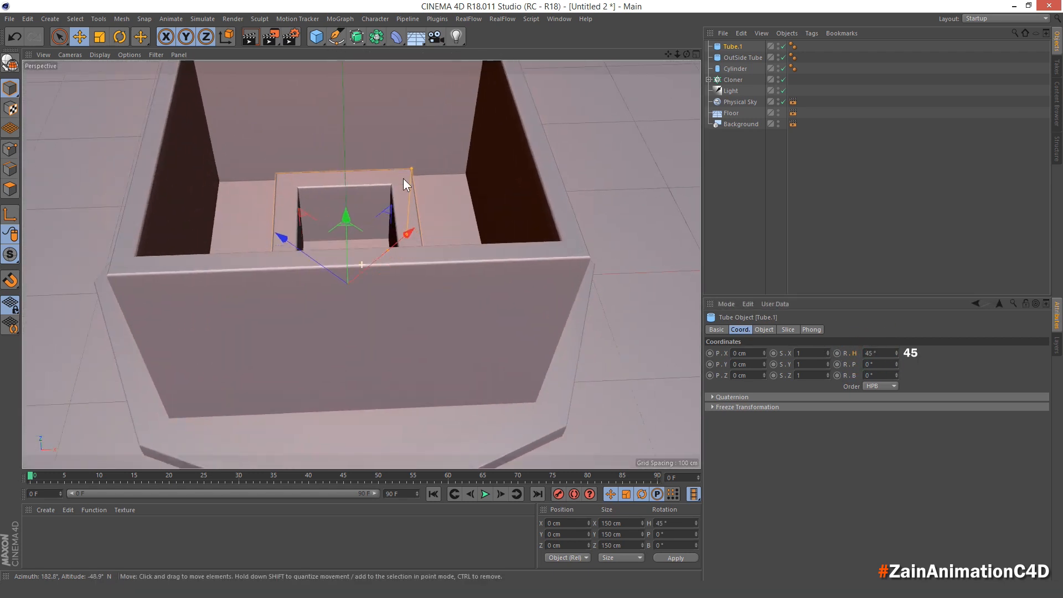
{"action": "double_click", "coordinate": [730, 364]}
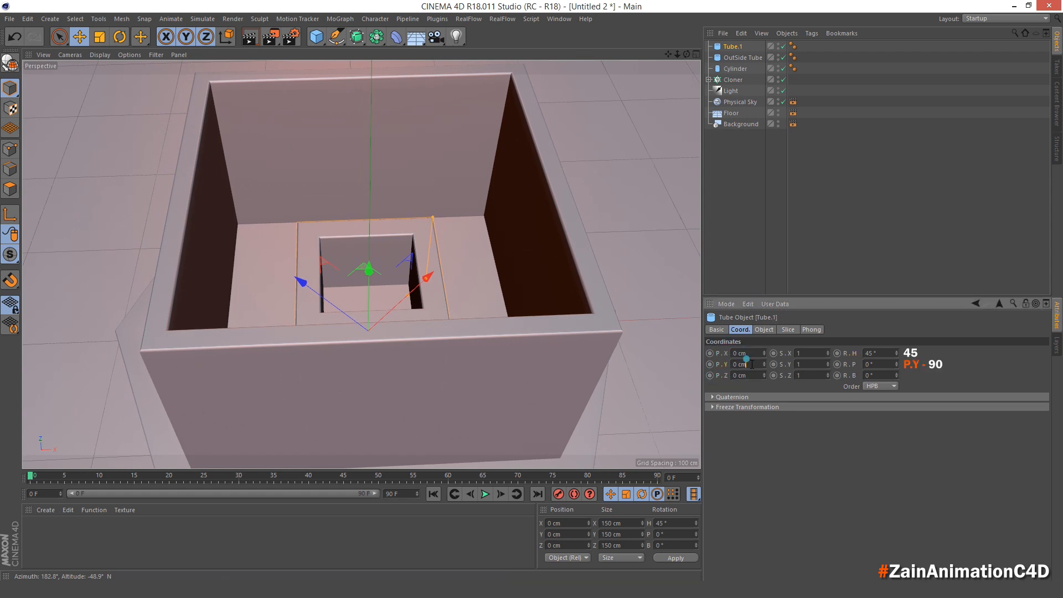
{"action": "type", "text": "90"}
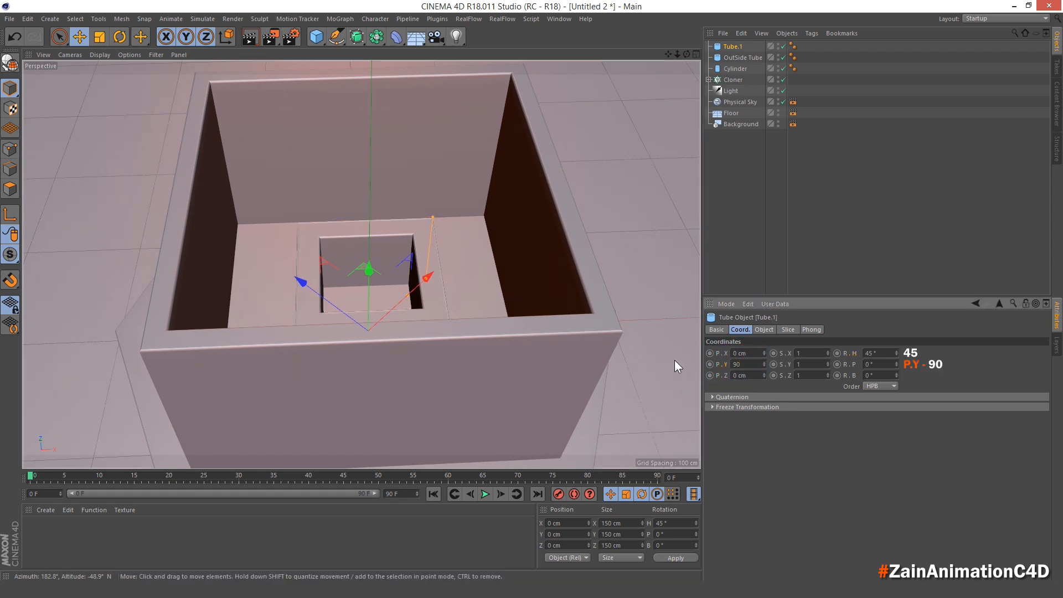
{"action": "key", "text": "Return"}
Place the inner tube inside a new MoGraph Cloner as its child.
{"action": "scroll", "coordinate": [437, 294], "scroll_direction": "up", "scroll_amount": 3}
{"action": "left_click_drag", "start_coordinate": [438, 294], "coordinate": [422, 238], "text": "alt"}
{"action": "left_click", "coordinate": [749, 162]}
{"action": "left_click", "coordinate": [732, 48]}
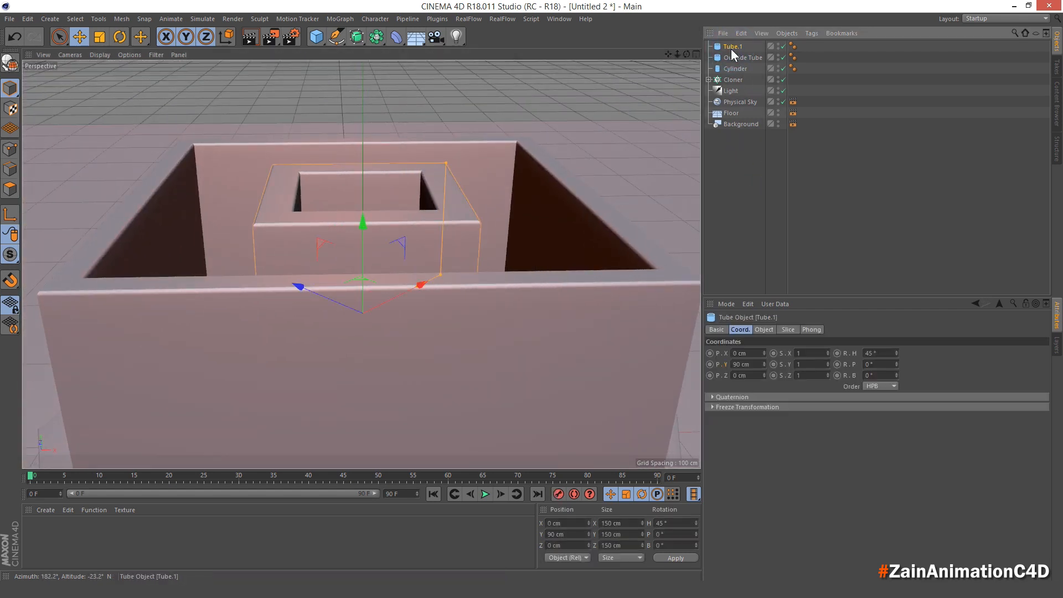
{"action": "left_click", "coordinate": [341, 19]}
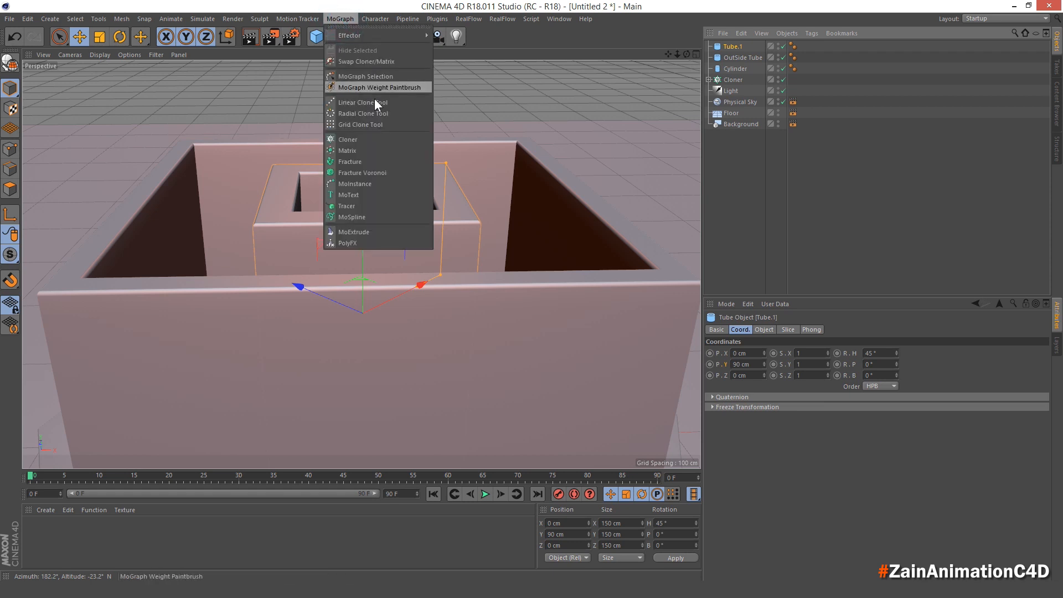
{"action": "left_click", "coordinate": [373, 139], "text": "alt"}
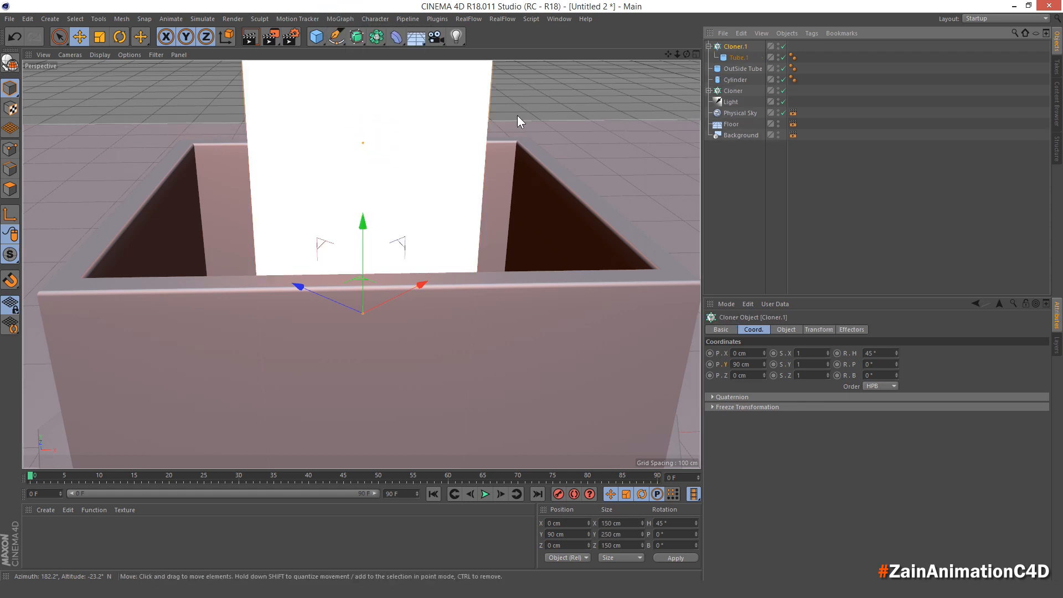
Rename the new cloner as Tubes and collapse its hierarchy.
{"action": "double_click", "coordinate": [733, 47]}
{"action": "type", "text": "Tube"}
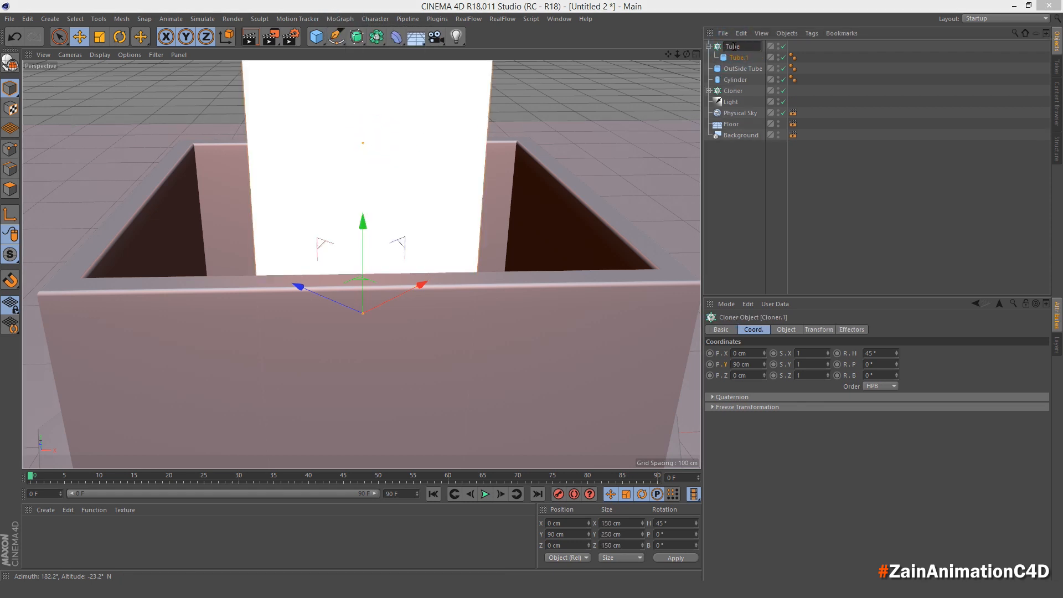
{"action": "type", "text": "s"}
{"action": "key", "text": "Return"}
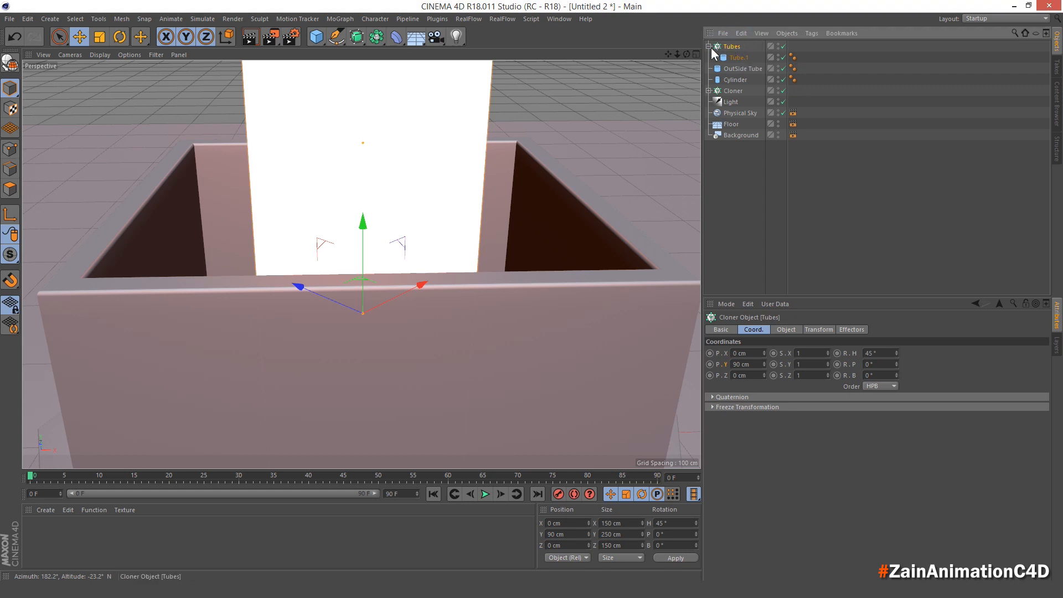
{"action": "left_click", "coordinate": [709, 46]}
Set the Tubes cloner to Radial mode with a count of 4, an 82 cm radius and the XZ plane.
{"action": "left_click", "coordinate": [786, 330]}
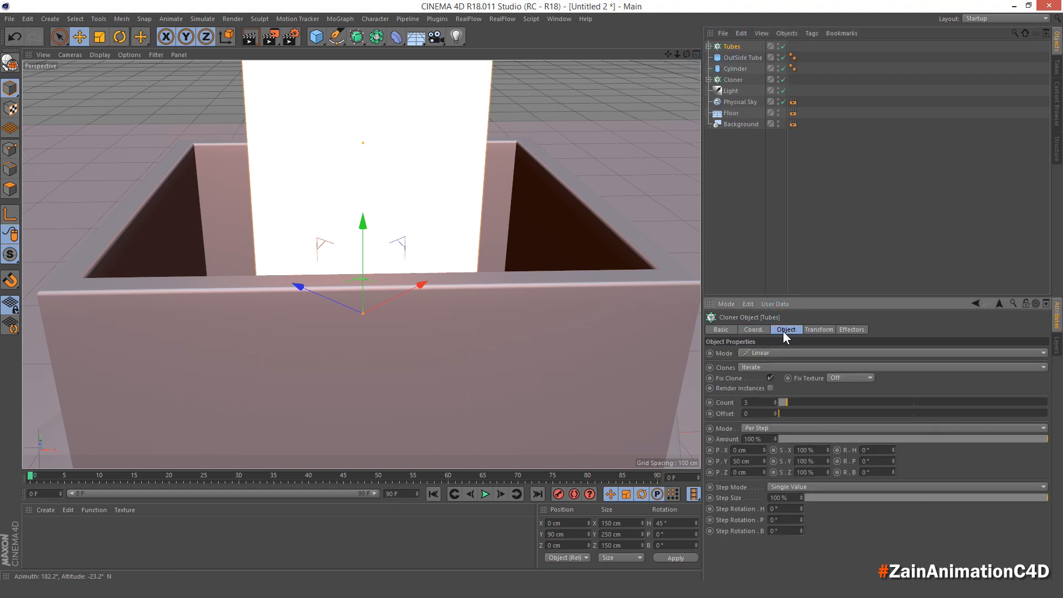
{"action": "left_click", "coordinate": [745, 353]}
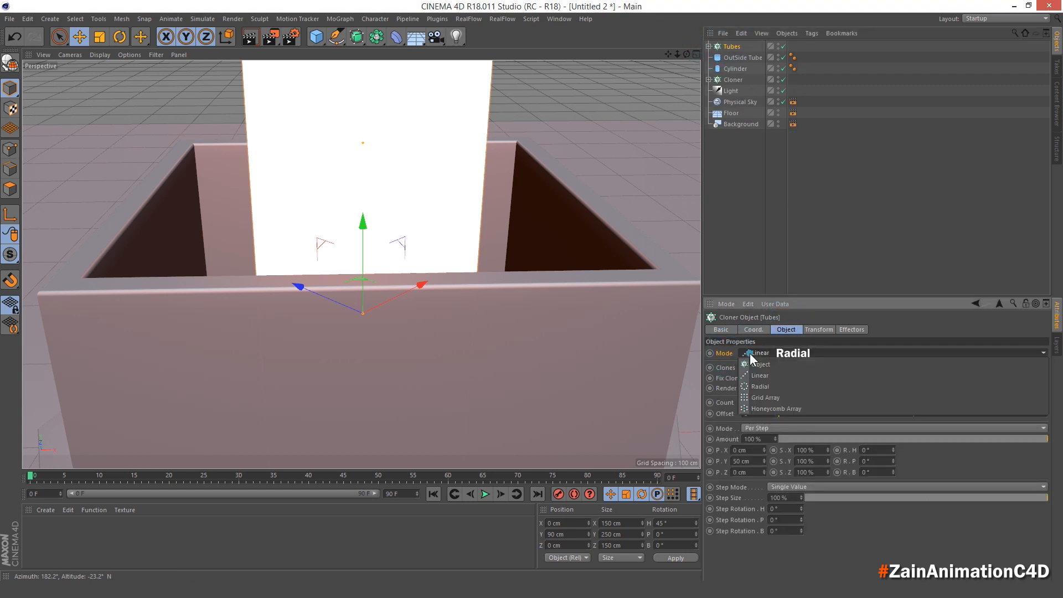
{"action": "left_click", "coordinate": [768, 386]}
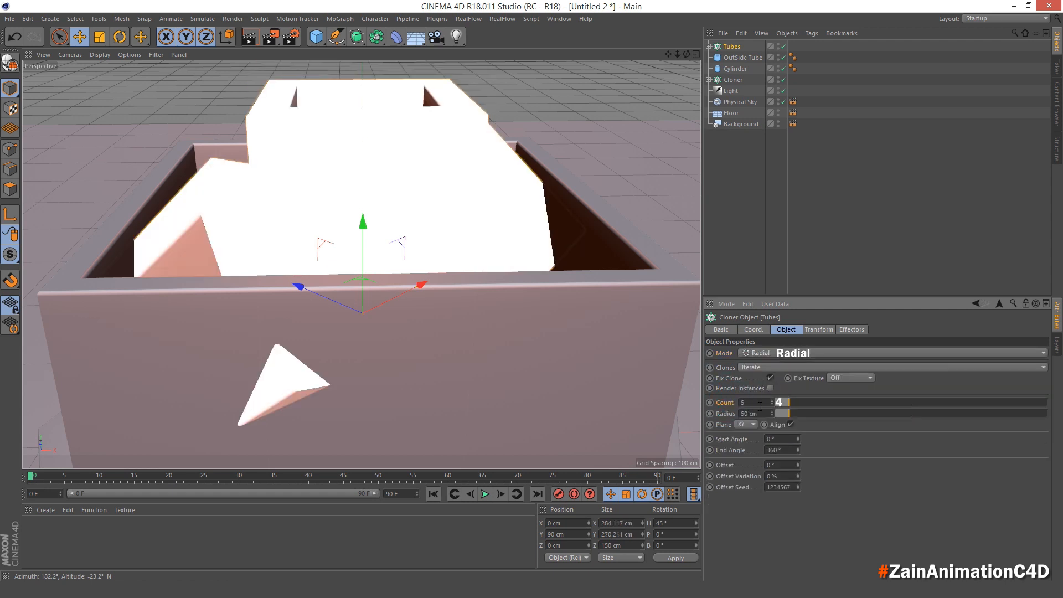
{"action": "key", "text": "Return"}
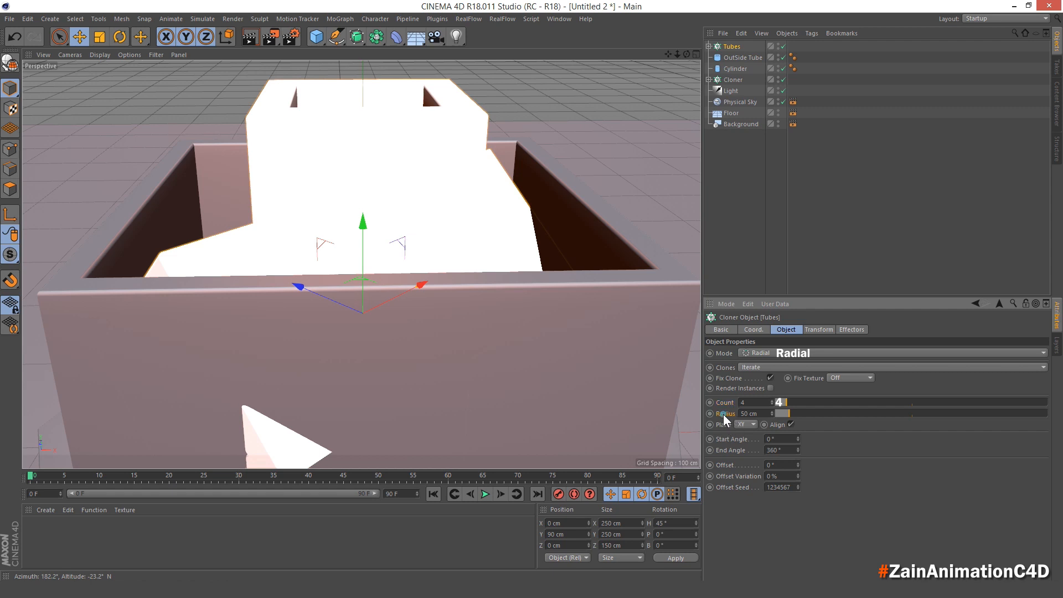
{"action": "left_click", "coordinate": [733, 414]}
{"action": "type", "text": "82"}
{"action": "key", "text": "Return"}
{"action": "left_click", "coordinate": [745, 425]}
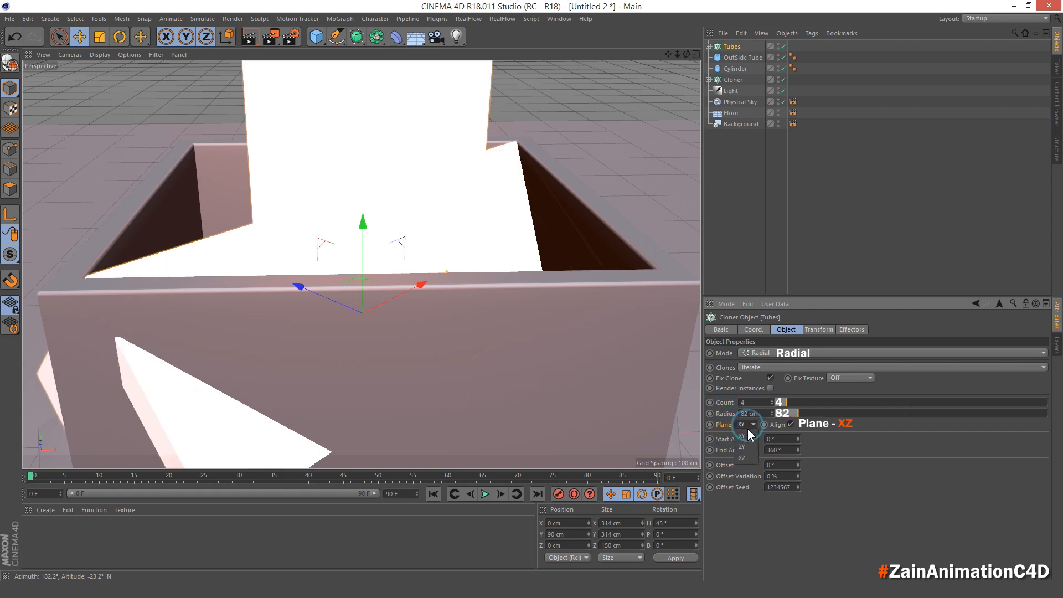
{"action": "left_click", "coordinate": [746, 458]}
Display the top view with Gouraud Shading and check how the cloned tubes fit inside the outer tube.
{"action": "scroll", "coordinate": [435, 221], "scroll_direction": "down", "scroll_amount": 3}
{"action": "middle_click", "coordinate": [438, 205]}
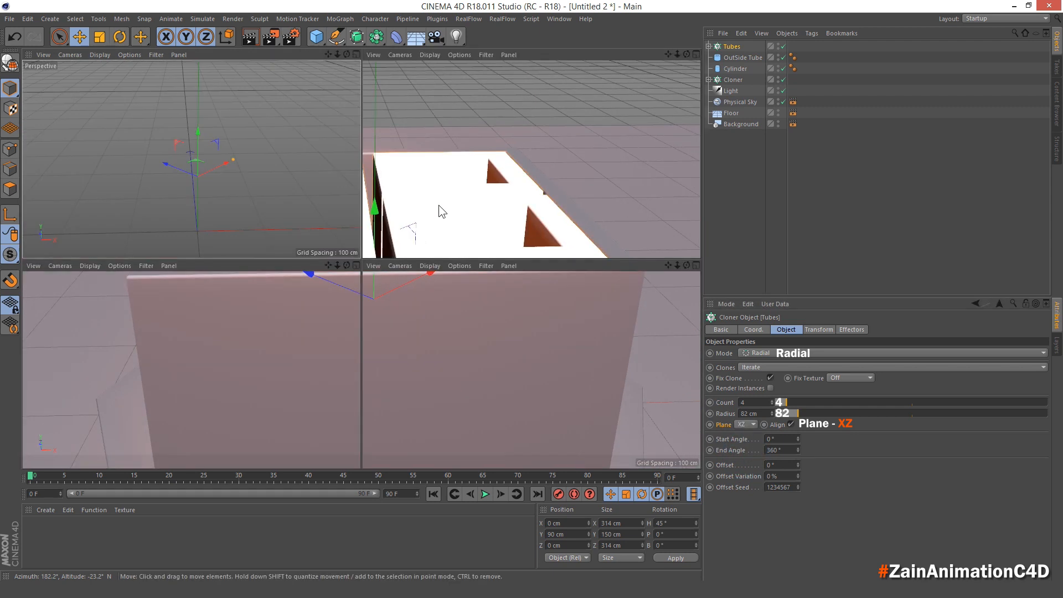
{"action": "middle_click", "coordinate": [439, 205]}
{"action": "left_click", "coordinate": [98, 54]}
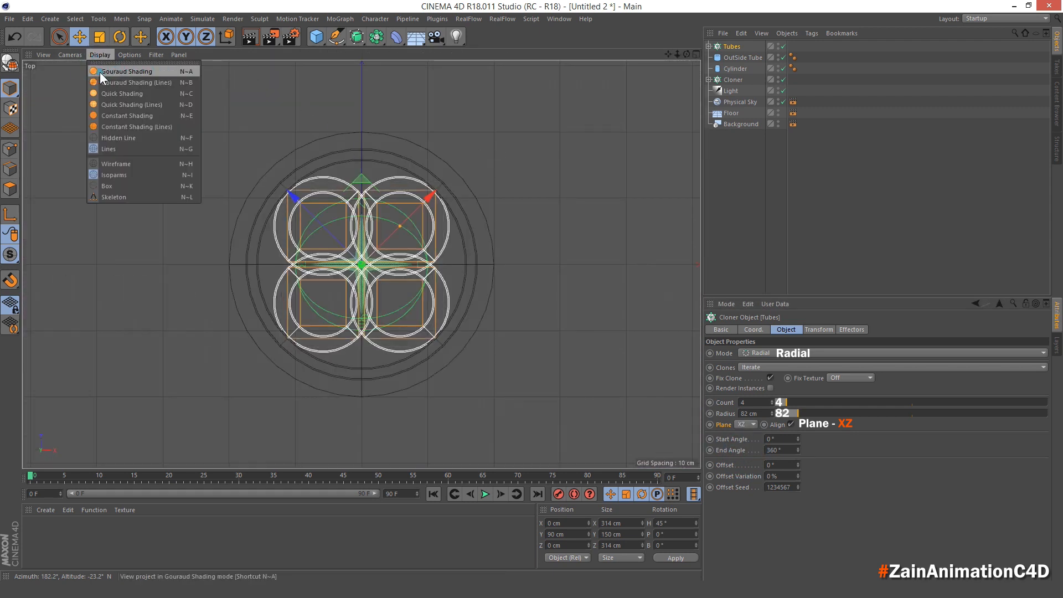
{"action": "left_click", "coordinate": [99, 72]}
{"action": "scroll", "coordinate": [345, 184], "scroll_direction": "up", "scroll_amount": 5}
{"action": "scroll", "coordinate": [344, 183], "scroll_direction": "up", "scroll_amount": 2}
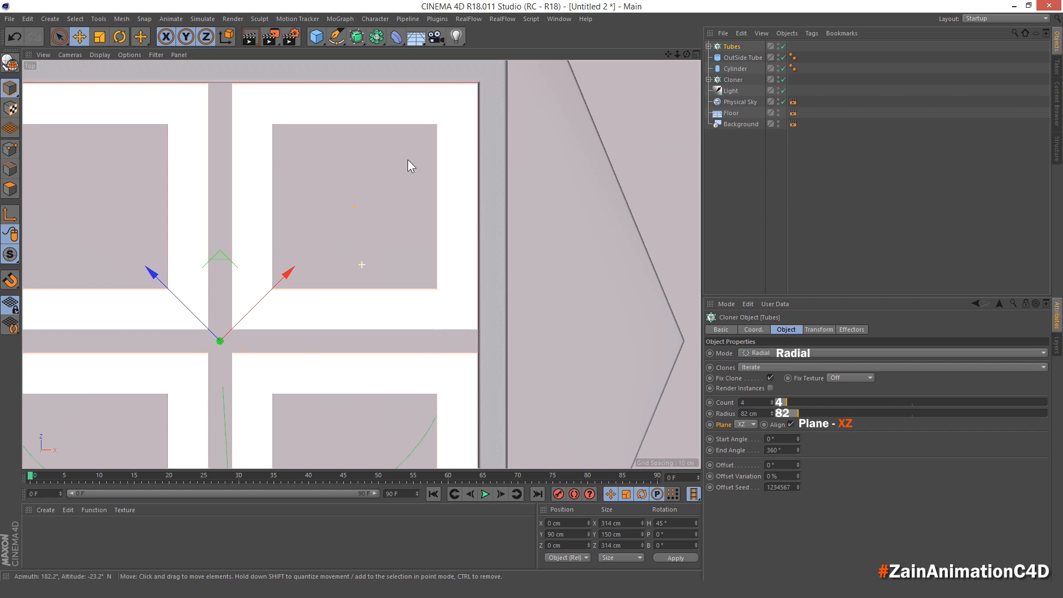
{"action": "middle_click_drag", "start_coordinate": [408, 159], "coordinate": [592, 150], "text": "alt"}
{"action": "scroll", "coordinate": [483, 182], "scroll_direction": "down", "scroll_amount": 3}
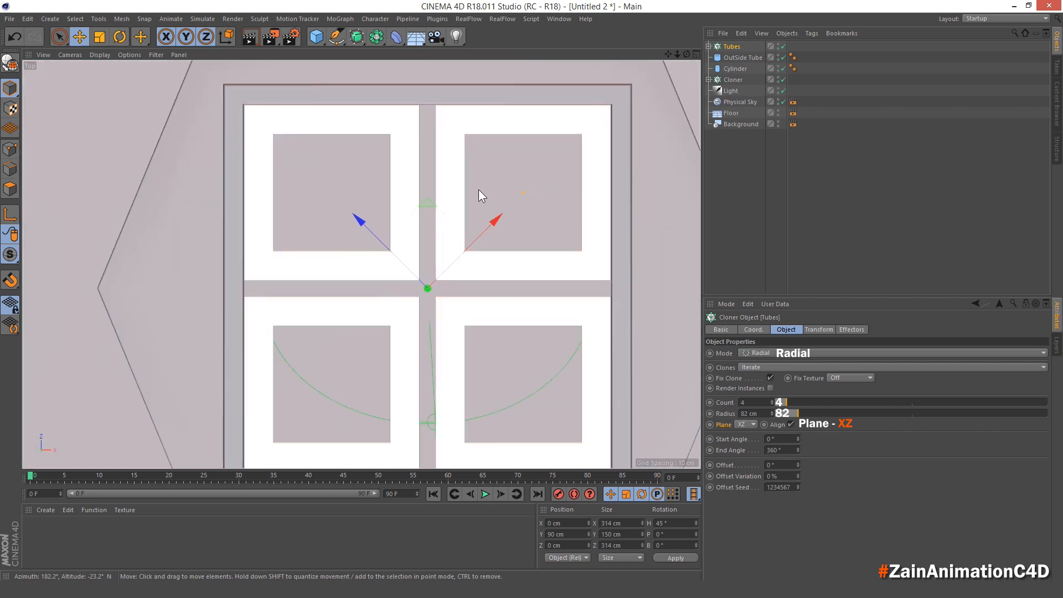
{"action": "scroll", "coordinate": [475, 204], "scroll_direction": "down", "scroll_amount": 2}
{"action": "middle_click", "coordinate": [490, 192]}
{"action": "middle_click", "coordinate": [169, 122]}
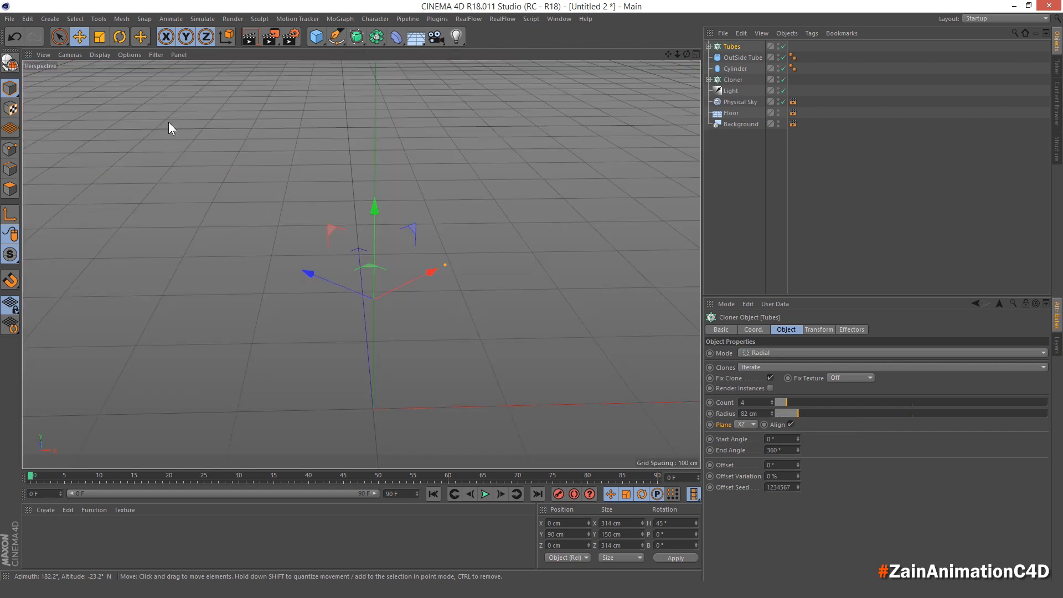
Disable the light Cloner, the Light and the Physical Sky, and expand the light Cloner's hierarchy.
{"action": "left_click_drag", "start_coordinate": [341, 231], "coordinate": [373, 228], "text": "alt"}
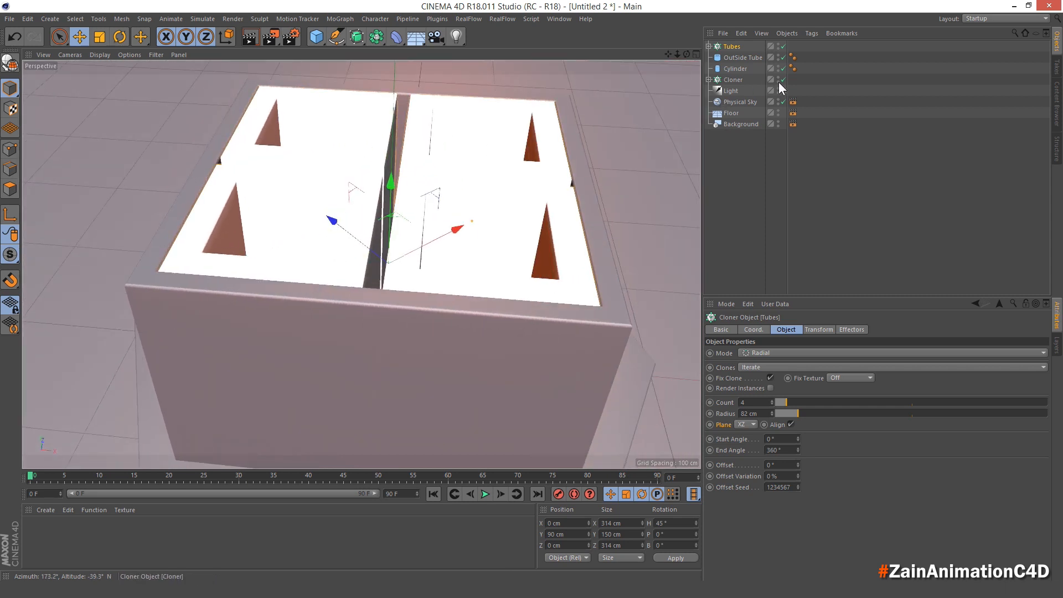
{"action": "left_click_drag", "start_coordinate": [783, 81], "coordinate": [784, 102]}
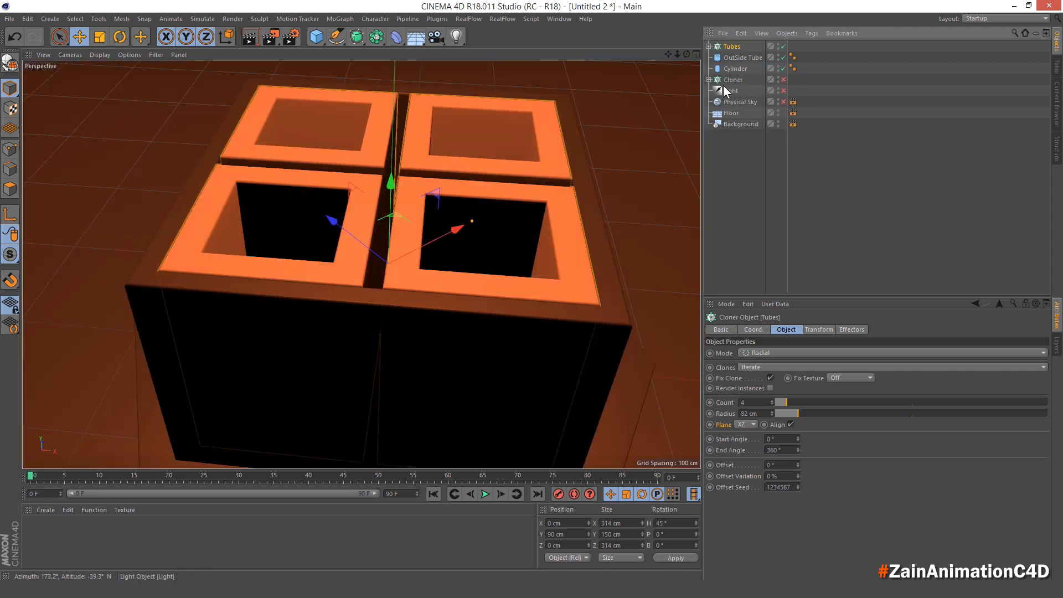
{"action": "left_click", "coordinate": [709, 79]}
{"action": "left_click", "coordinate": [783, 91]}
{"action": "left_click", "coordinate": [709, 80]}
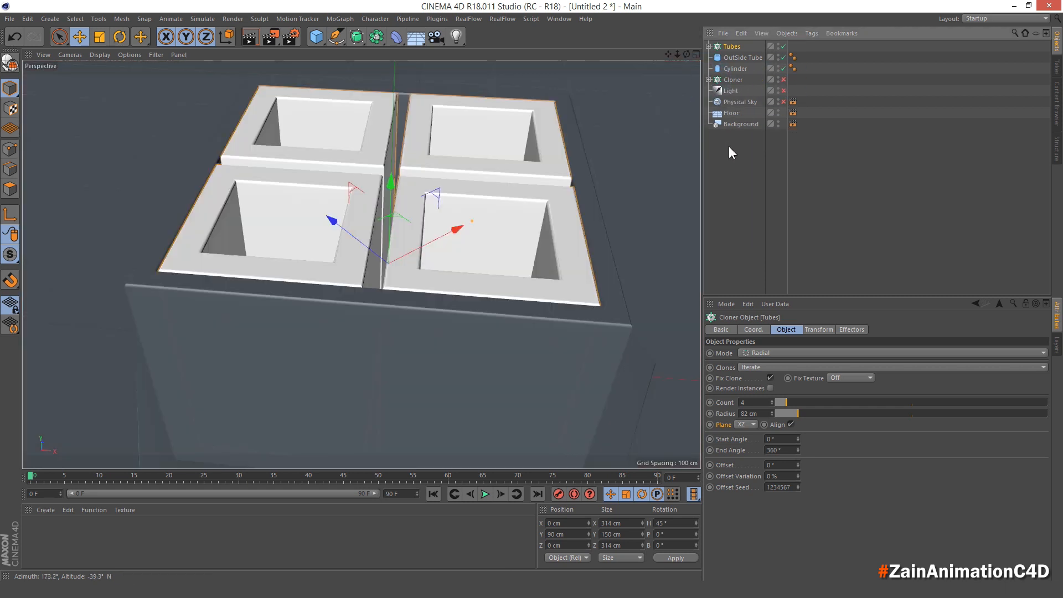
{"action": "left_click", "coordinate": [730, 148]}
{"action": "left_click_drag", "start_coordinate": [508, 209], "coordinate": [722, 139], "text": "alt"}
{"action": "left_click", "coordinate": [709, 80]}
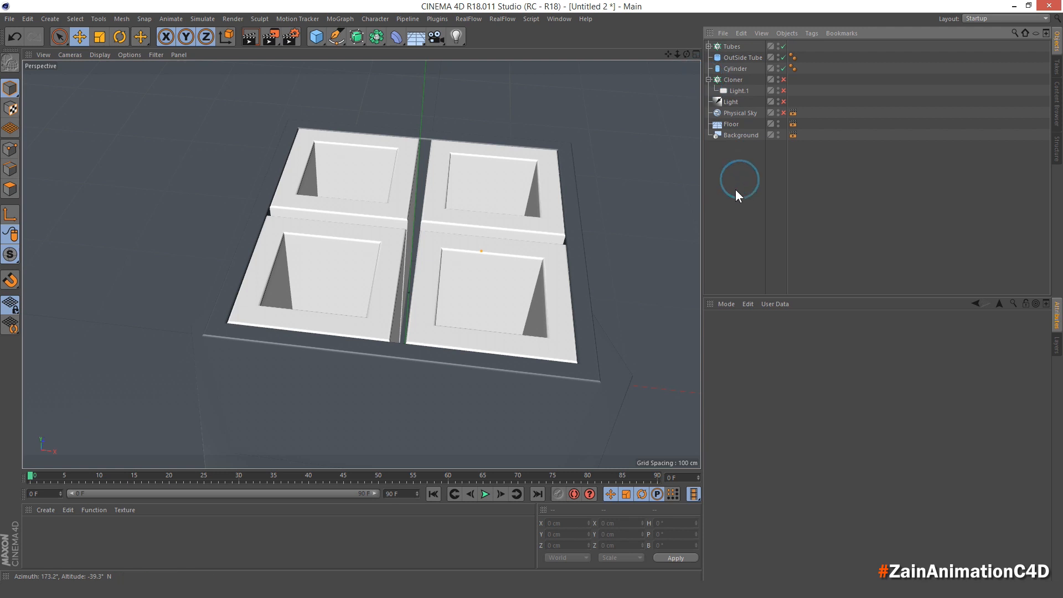
Add a cube and set its size to 10 cm in X, 150 cm in Y and 222 cm in Z.
{"action": "left_click_drag", "start_coordinate": [464, 172], "coordinate": [422, 224], "text": "alt"}
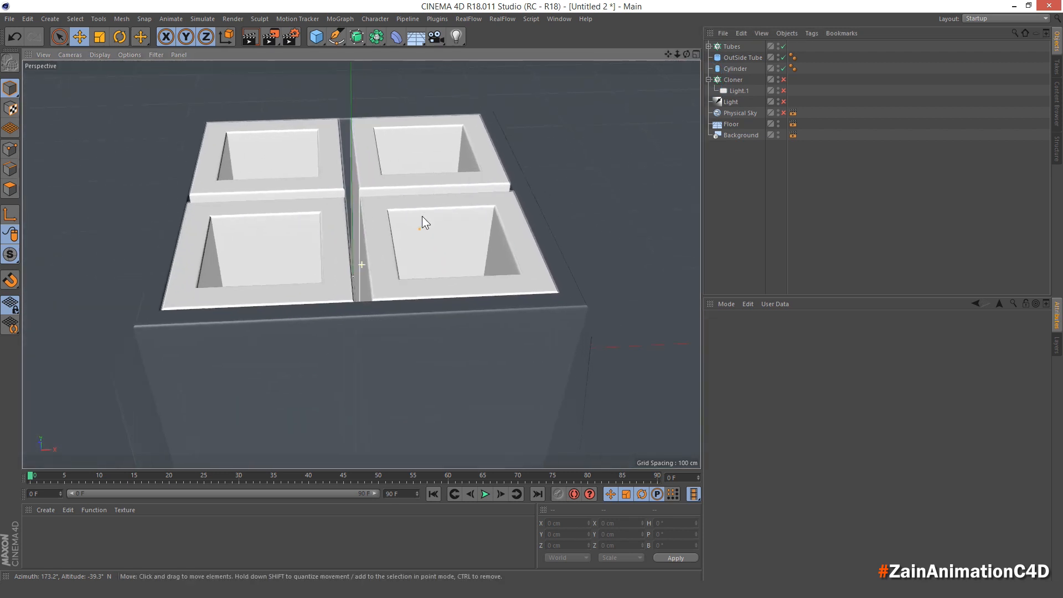
{"action": "left_click", "coordinate": [316, 38]}
{"action": "left_click", "coordinate": [401, 53]}
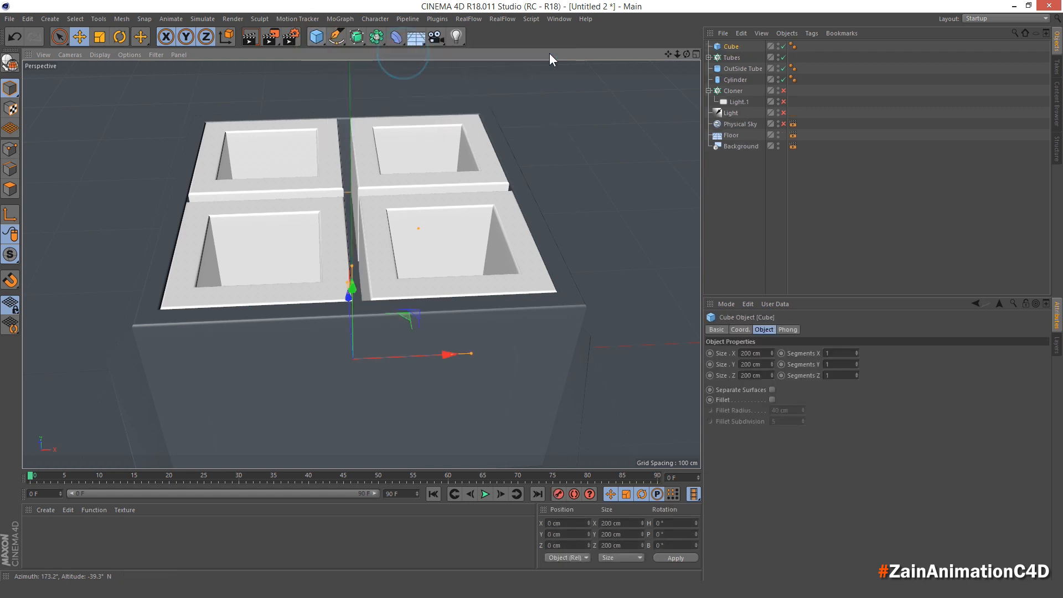
{"action": "double_click", "coordinate": [751, 354]}
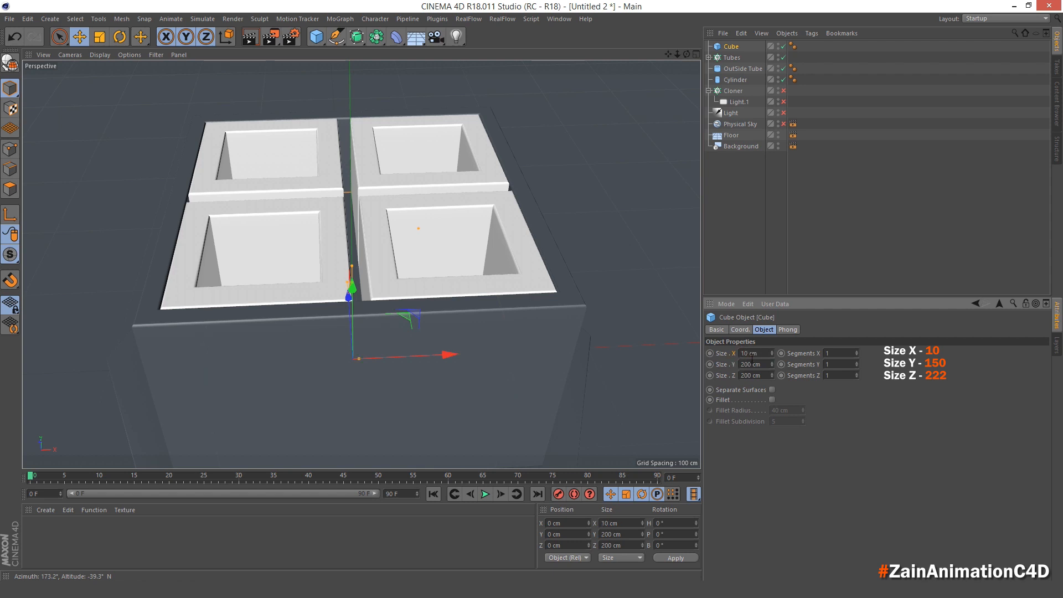
{"action": "double_click", "coordinate": [751, 364]}
{"action": "type", "text": "15"}
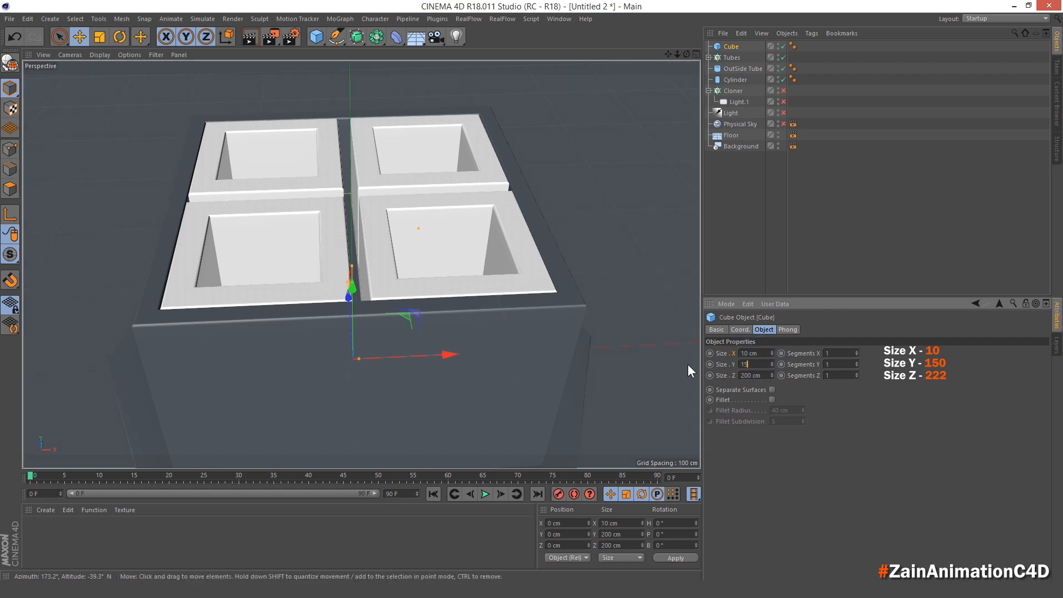
{"action": "type", "text": "0"}
{"action": "key", "text": "Tab"}
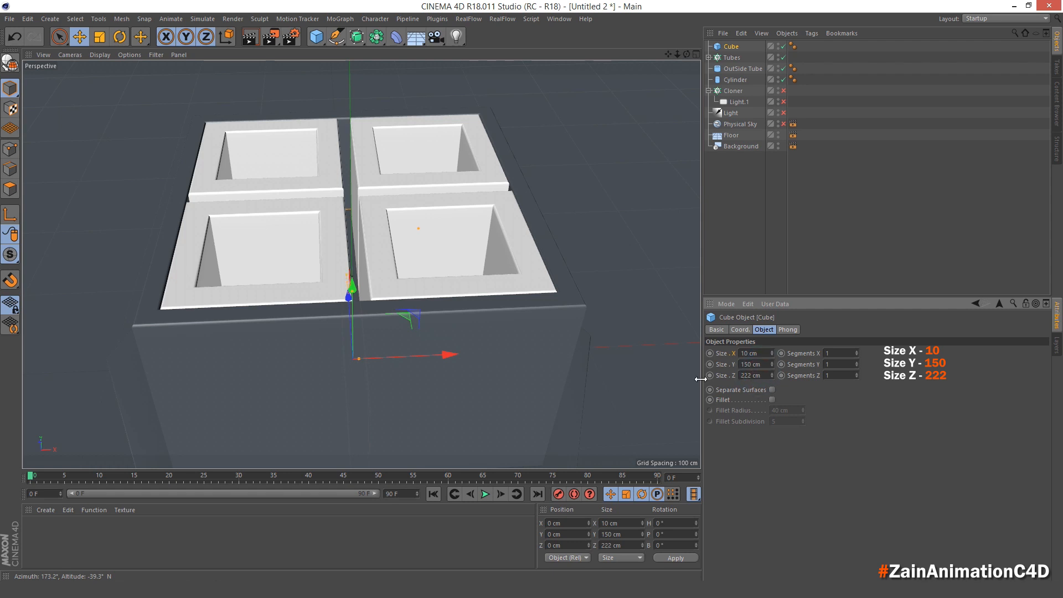
Give the cube 4 segments on all three axes and enable its fillet with a 1 cm radius.
{"action": "middle_click", "coordinate": [527, 309]}
{"action": "middle_click", "coordinate": [511, 304]}
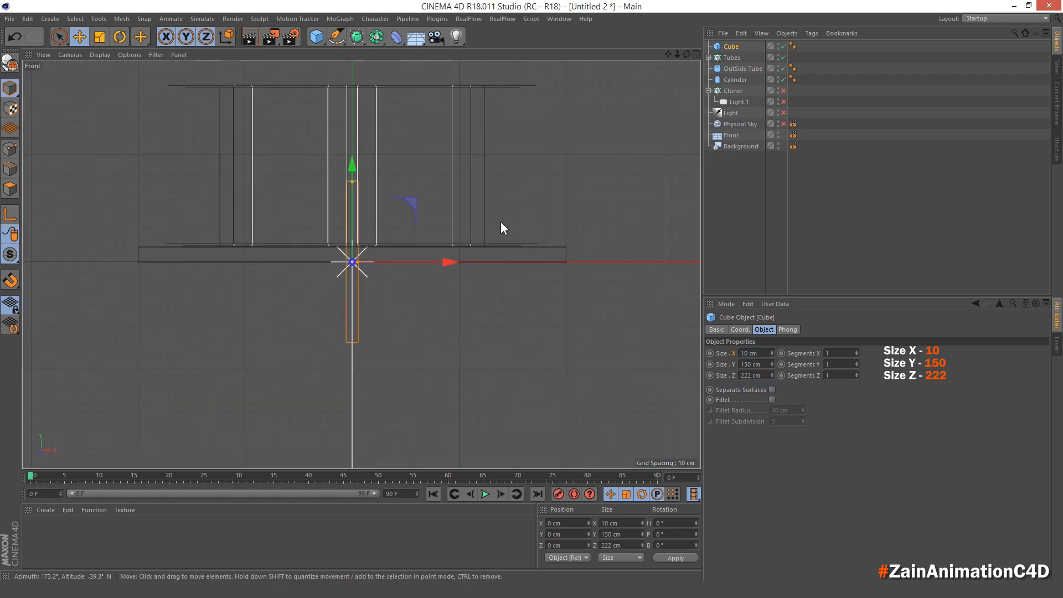
{"action": "middle_click_drag", "start_coordinate": [503, 228], "coordinate": [522, 285], "text": "alt"}
{"action": "left_click", "coordinate": [814, 353]}
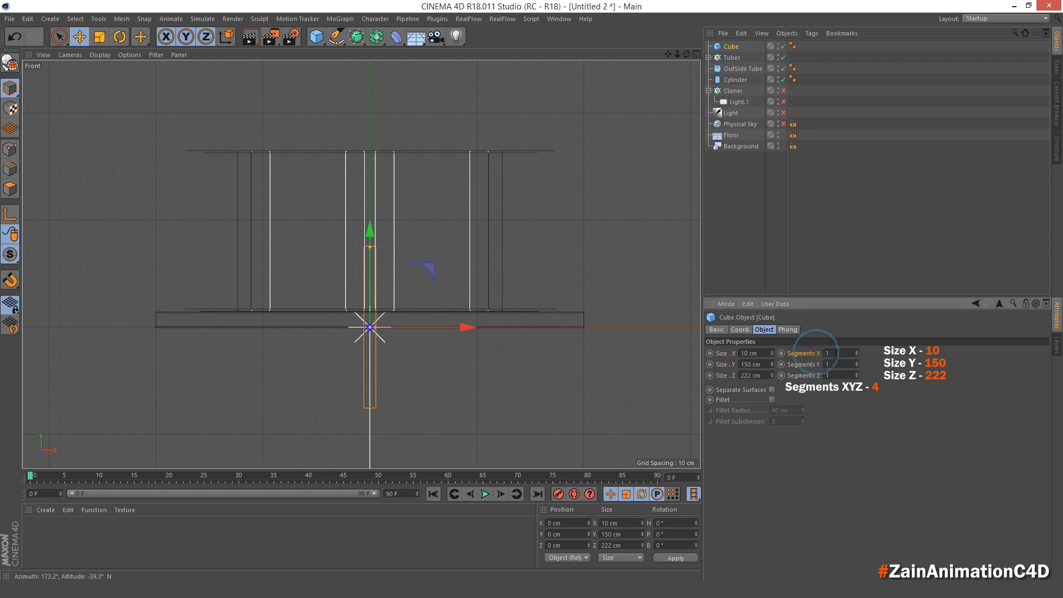
{"action": "left_click", "coordinate": [836, 353]}
{"action": "type", "text": "4"}
{"action": "key", "text": "Tab"}
{"action": "left_click", "coordinate": [773, 400]}
{"action": "left_click_drag", "start_coordinate": [787, 412], "coordinate": [760, 416]}
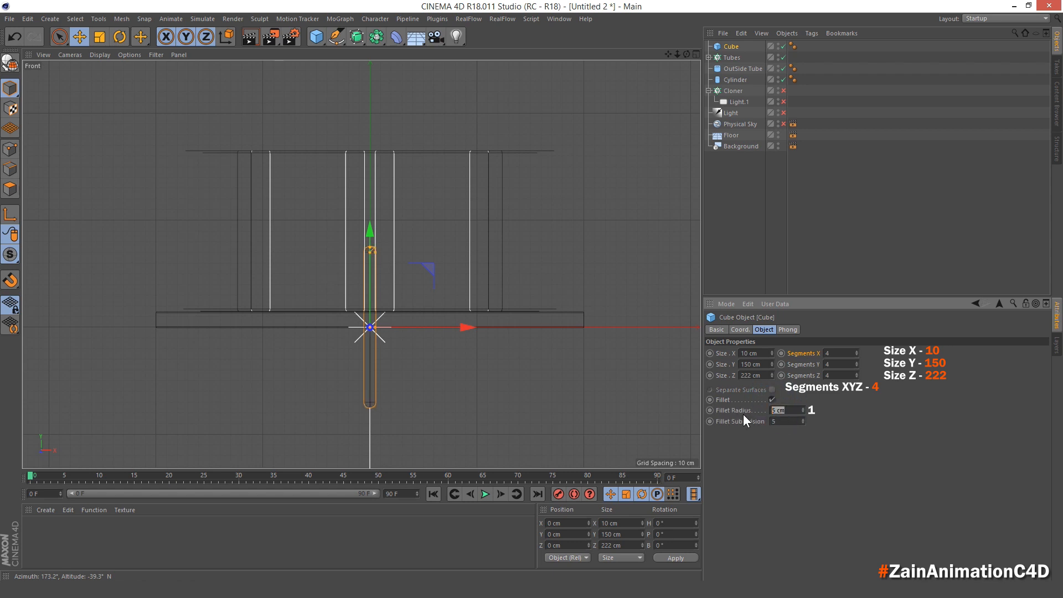
{"action": "type", "text": "1"}
{"action": "key", "text": "Return"}
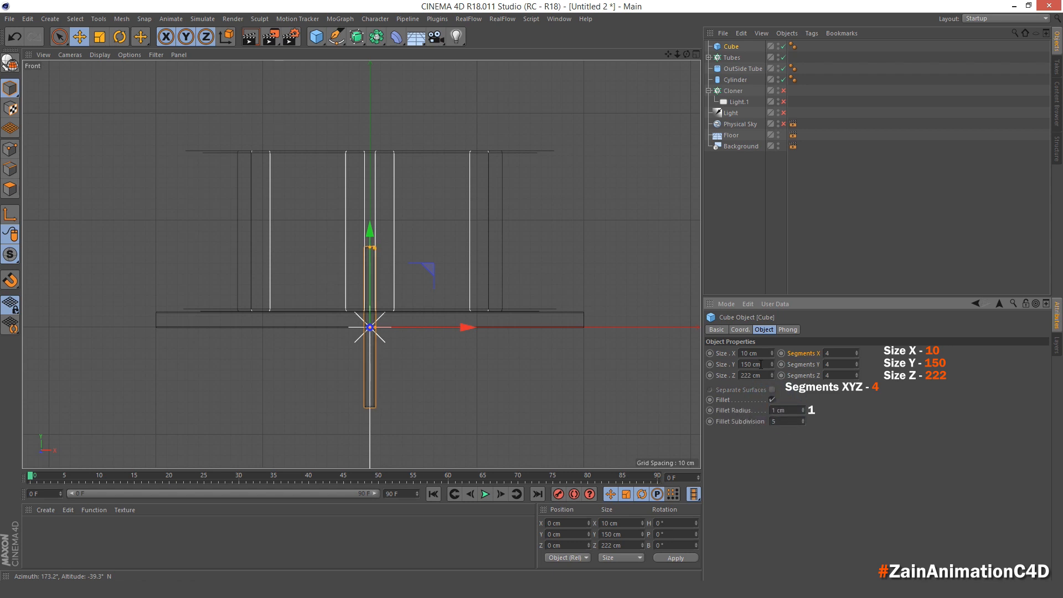
Set the cube's Y position to 90 cm and check its placement between the tubes in the perspective view.
{"action": "left_click", "coordinate": [740, 330]}
{"action": "double_click", "coordinate": [745, 364]}
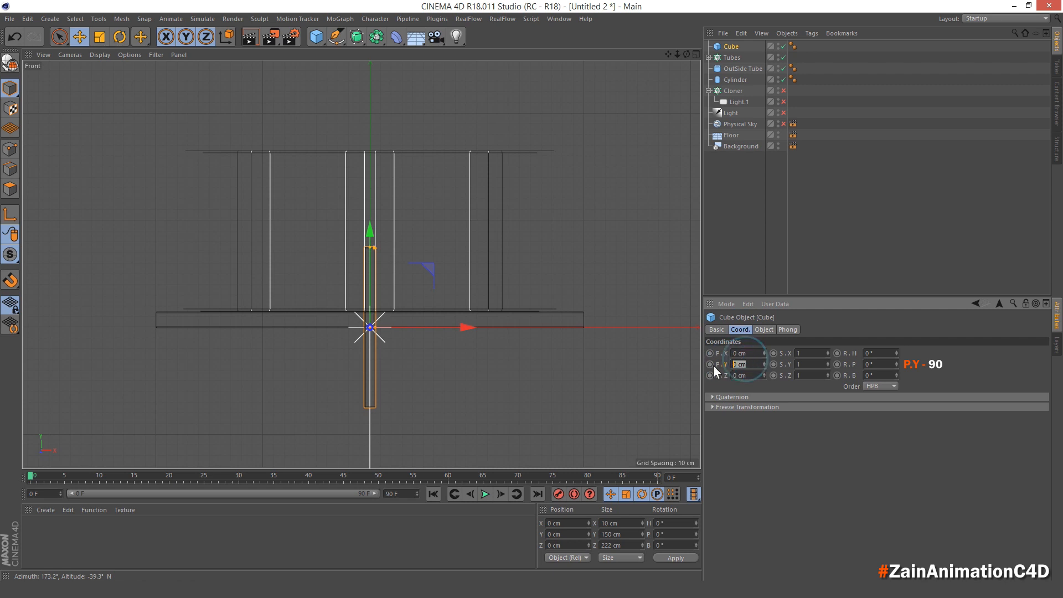
{"action": "middle_click", "coordinate": [536, 399]}
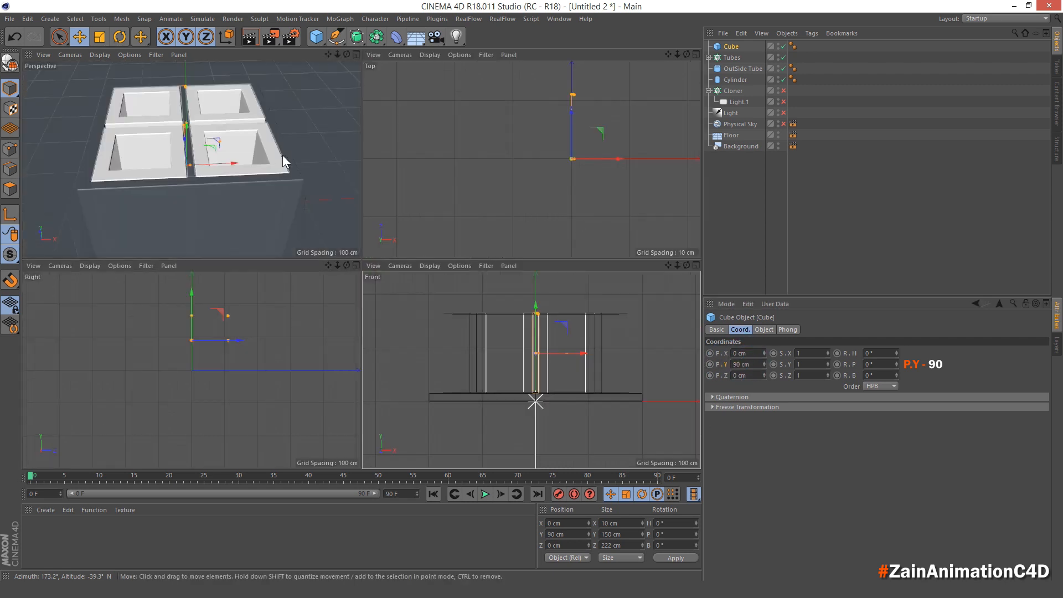
{"action": "middle_click", "coordinate": [208, 124]}
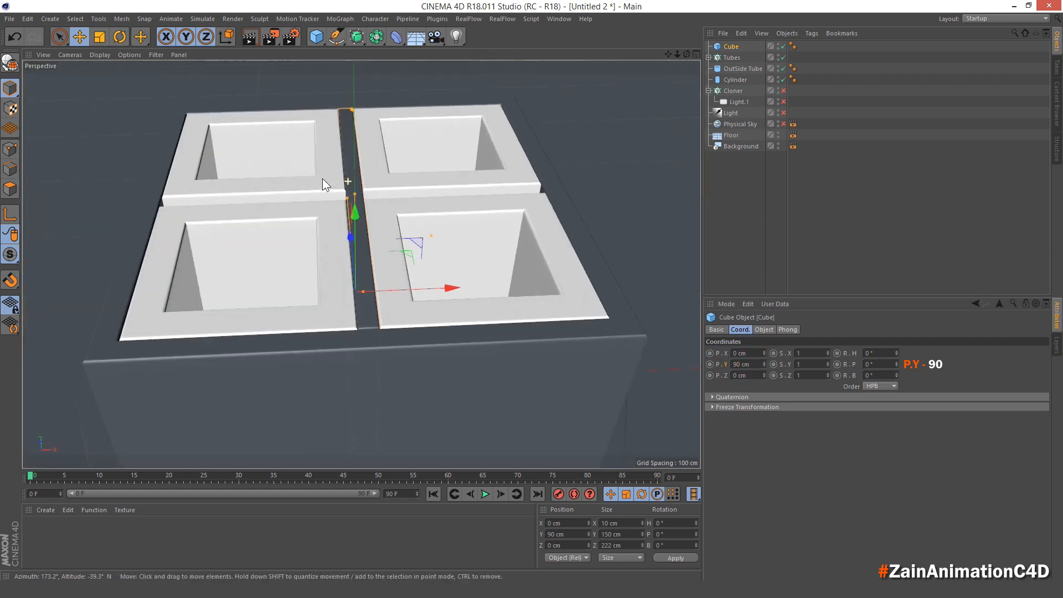
{"action": "left_click", "coordinate": [784, 44]}
{"action": "left_click", "coordinate": [784, 44]}
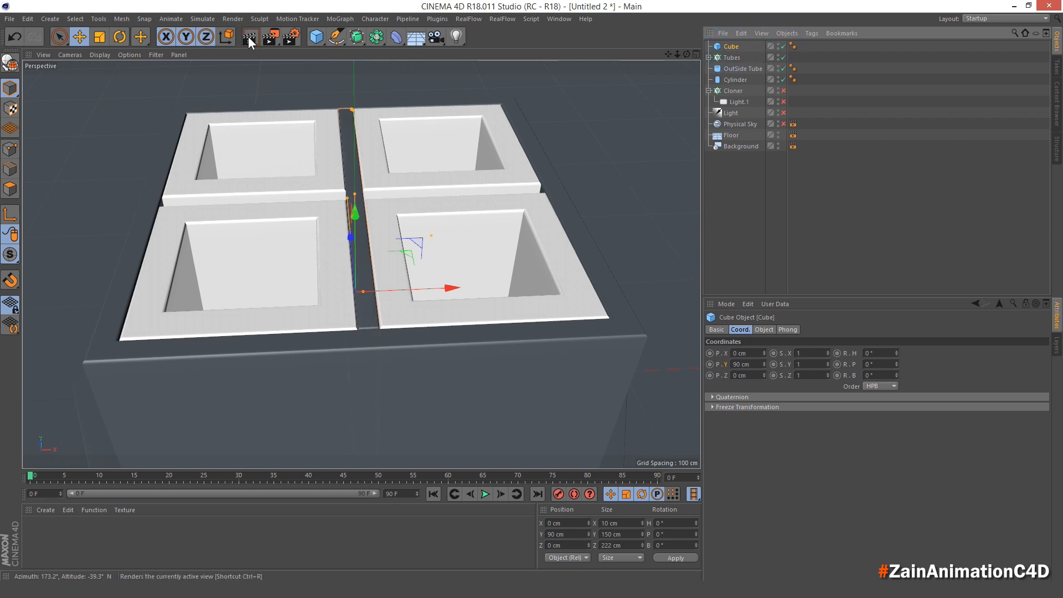
Place the cube inside a new MoGraph Cloner as its child, rename the cloner as Cube and collapse its hierarchy.
{"action": "left_click", "coordinate": [340, 18]}
{"action": "left_click", "coordinate": [359, 139], "text": "alt"}
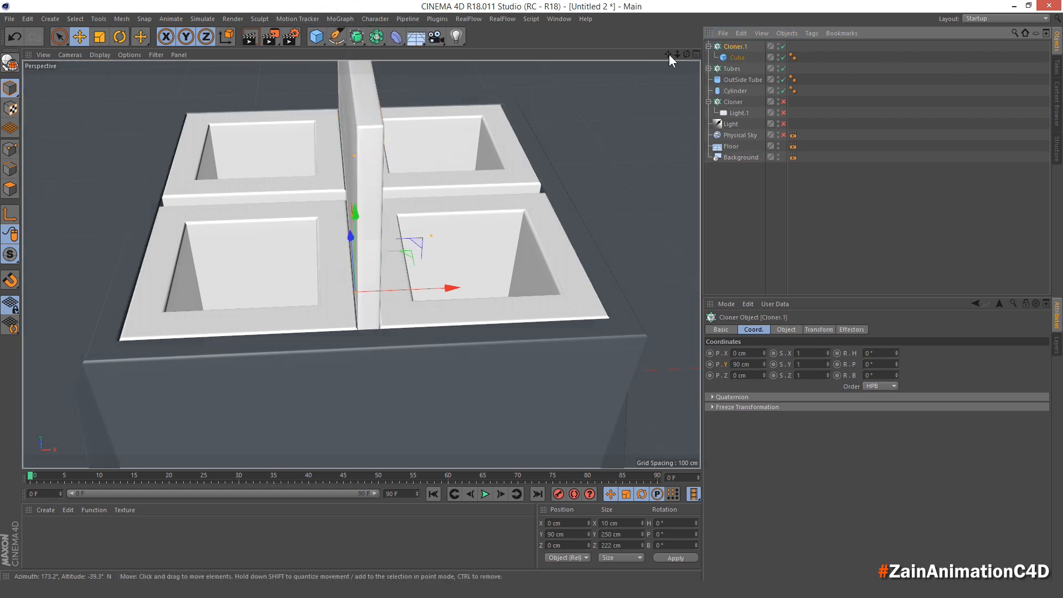
{"action": "double_click", "coordinate": [745, 46]}
{"action": "type", "text": "cu"}
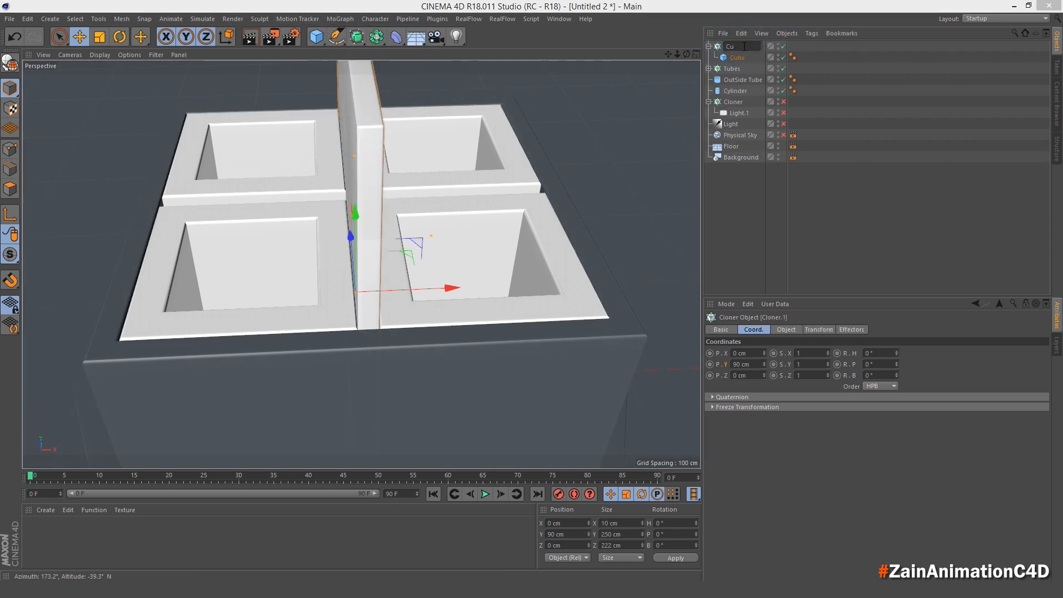
{"action": "type", "text": "be"}
{"action": "key", "text": "Return"}
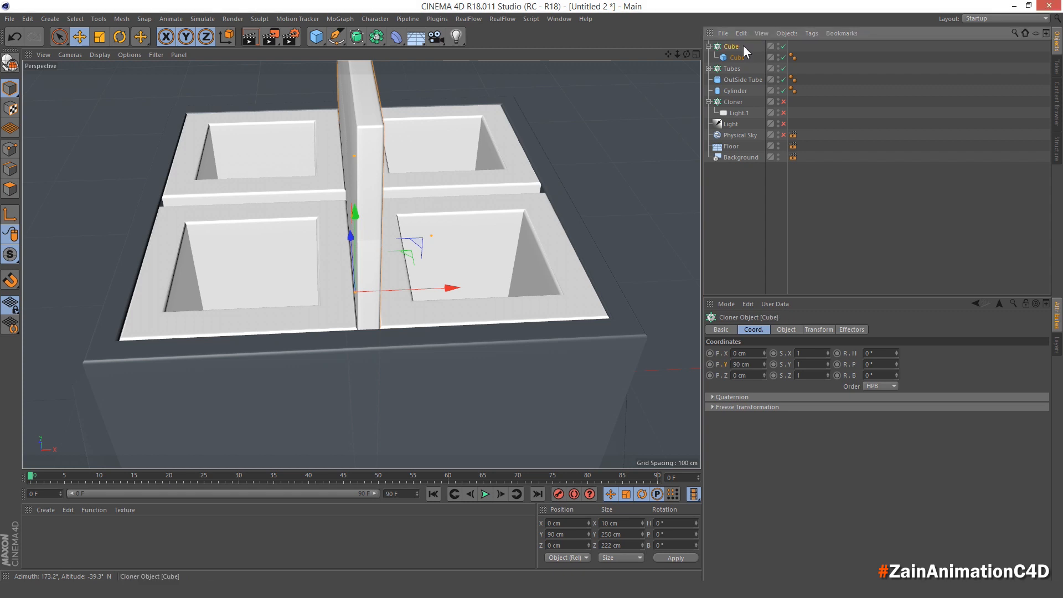
{"action": "left_click", "coordinate": [709, 47]}
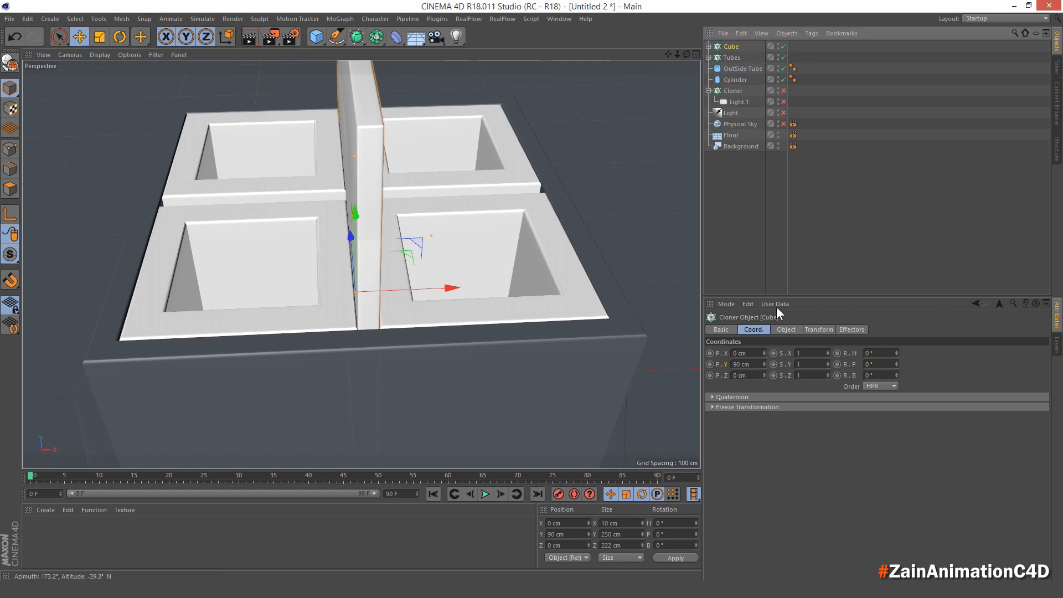
Set the Cube cloner to Radial mode with a count of 2.
{"action": "left_click", "coordinate": [787, 330]}
{"action": "left_click", "coordinate": [757, 353]}
{"action": "left_click", "coordinate": [770, 386]}
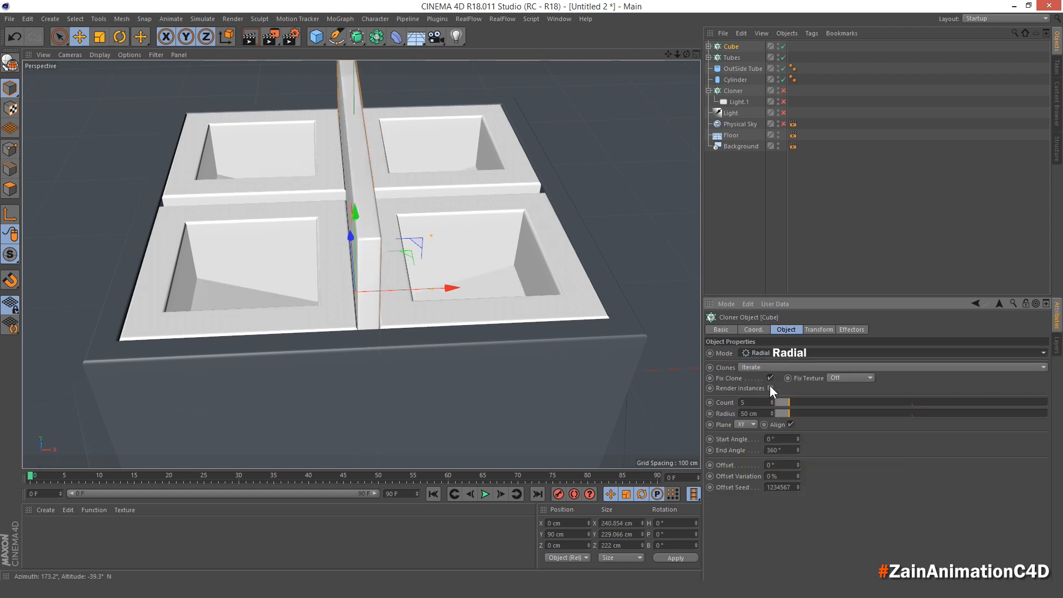
{"action": "left_click", "coordinate": [725, 403]}
{"action": "left_click", "coordinate": [749, 402]}
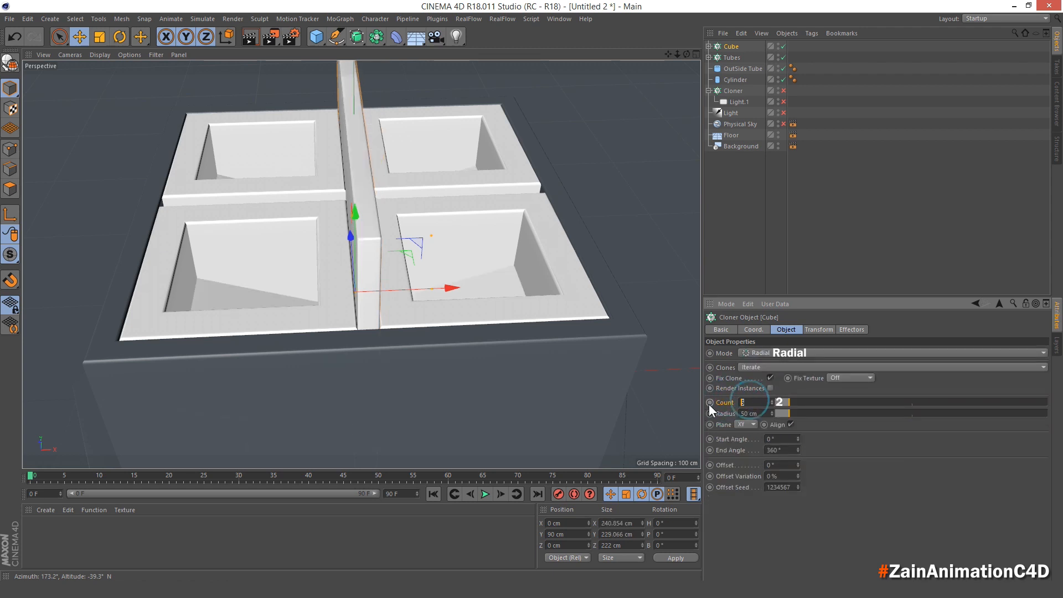
{"action": "type", "text": "2"}
{"action": "key", "text": "Return"}
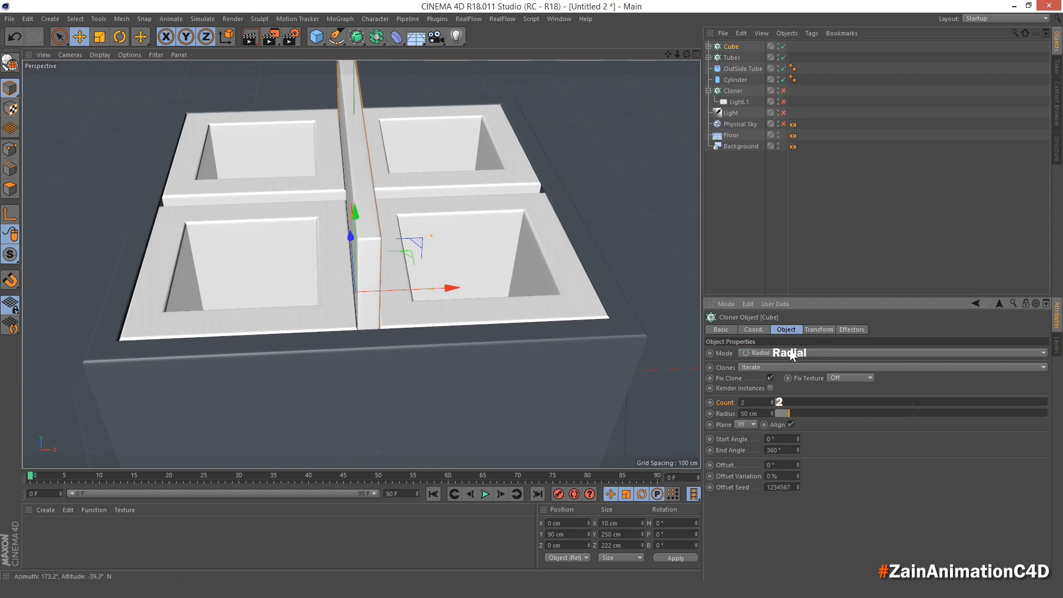
Set the heading to 45° in both the Cube cloner's clone transform and its own object coordinates.
{"action": "left_click", "coordinate": [819, 330]}
{"action": "left_click", "coordinate": [866, 368]}
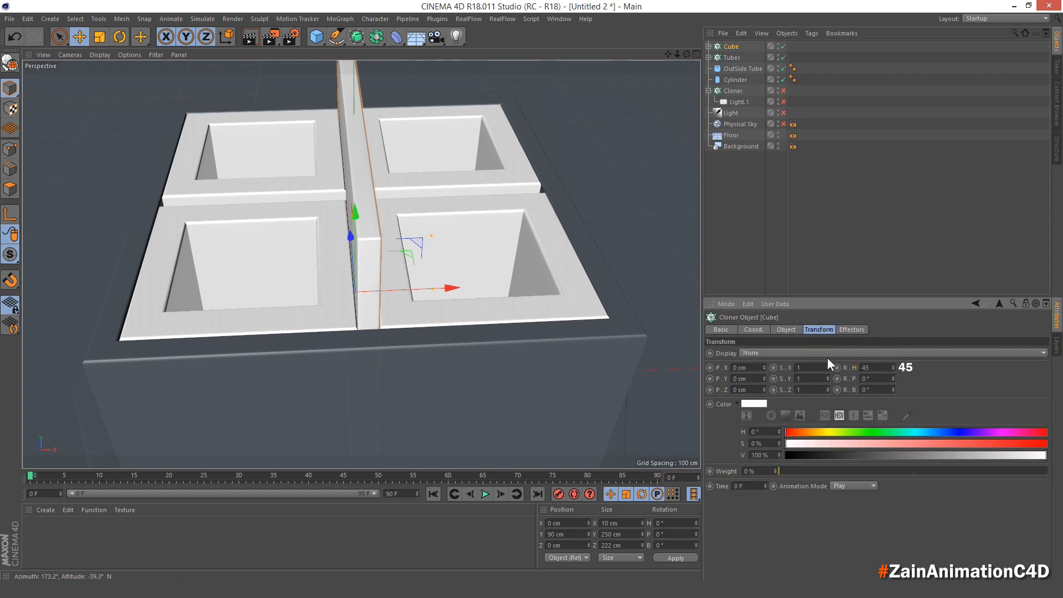
{"action": "left_click", "coordinate": [797, 330]}
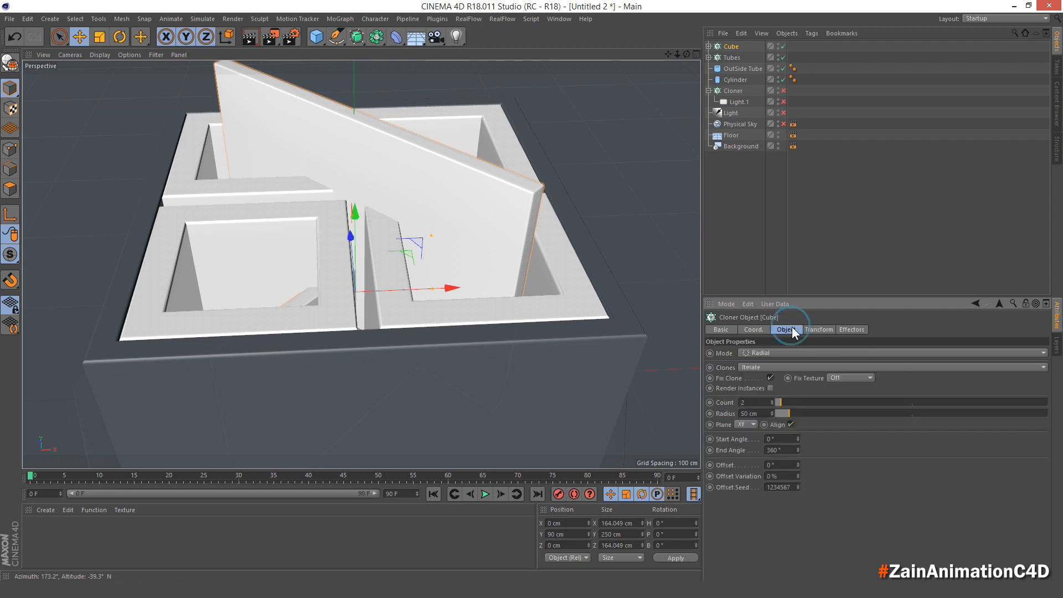
{"action": "left_click", "coordinate": [754, 330]}
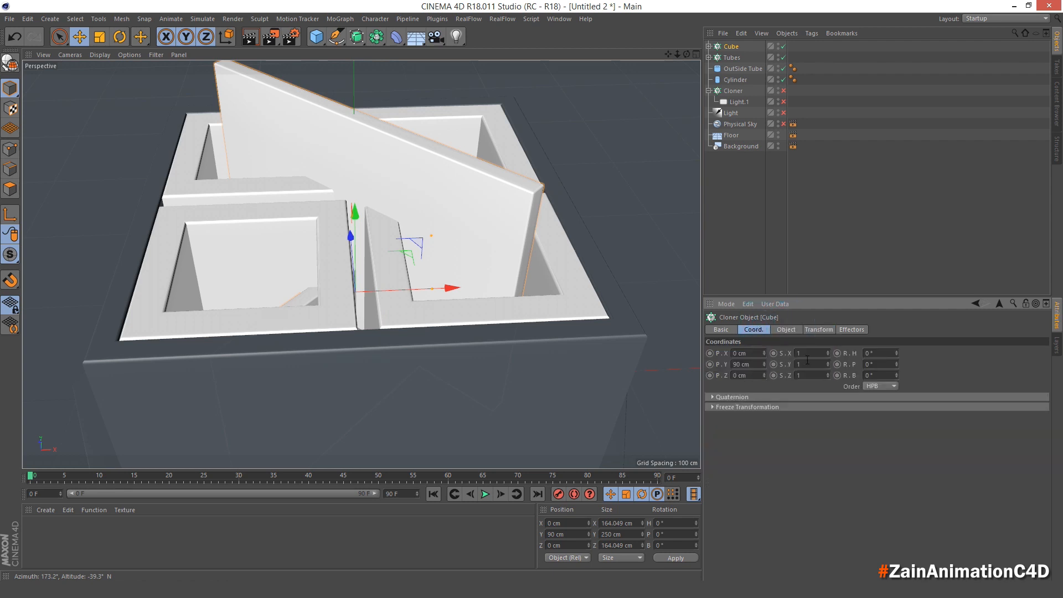
{"action": "left_click", "coordinate": [874, 354]}
{"action": "type", "text": "45"}
{"action": "key", "text": "Return"}
{"action": "left_click_drag", "start_coordinate": [455, 229], "coordinate": [502, 241], "text": "alt"}
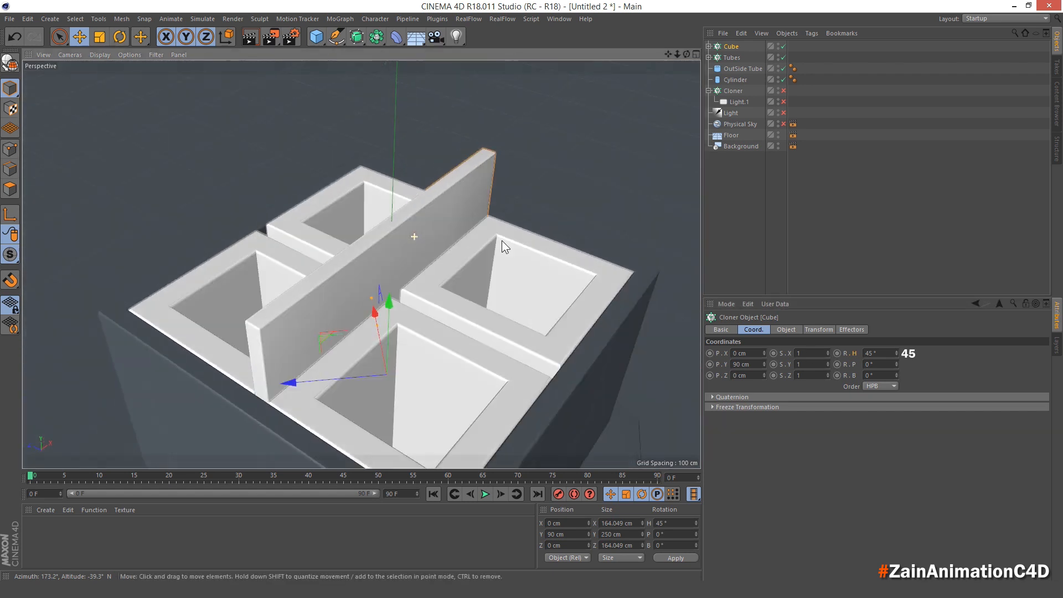
Reduce the Cube cloner's radius so the two panels cross at the centre between the four tubes, and deselect it.
{"action": "left_click", "coordinate": [788, 330]}
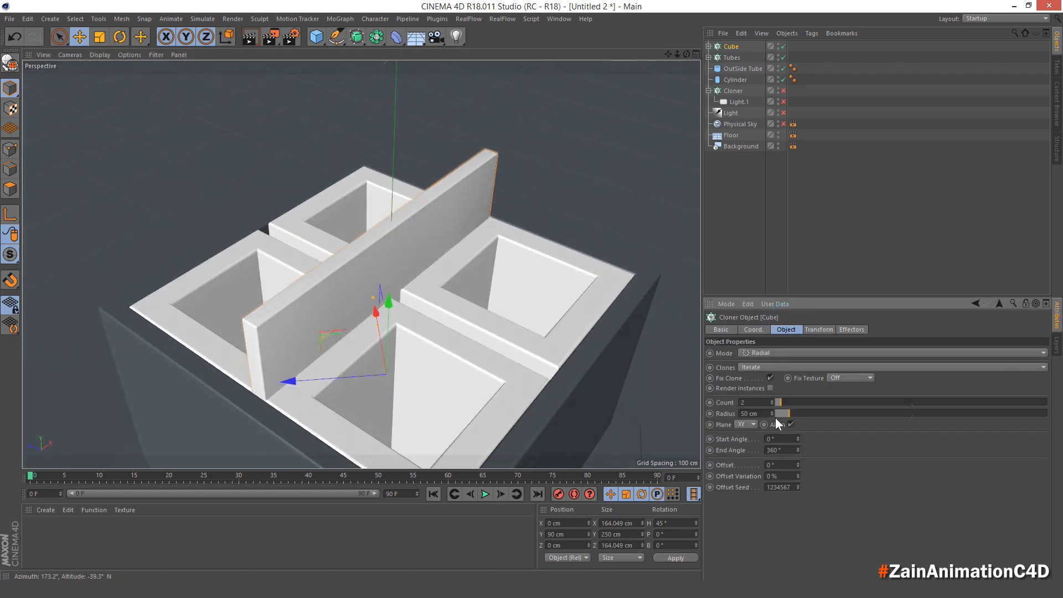
{"action": "mouse_move", "coordinate": [774, 417]}
{"action": "left_mouse_down"}
{"action": "mouse_move", "coordinate": [809, 412]}
{"action": "mouse_move", "coordinate": [762, 414]}
{"action": "left_mouse_up"}
{"action": "left_click", "coordinate": [727, 415]}
{"action": "left_click_drag", "start_coordinate": [432, 305], "coordinate": [434, 261], "text": "alt"}
{"action": "left_click", "coordinate": [742, 197]}
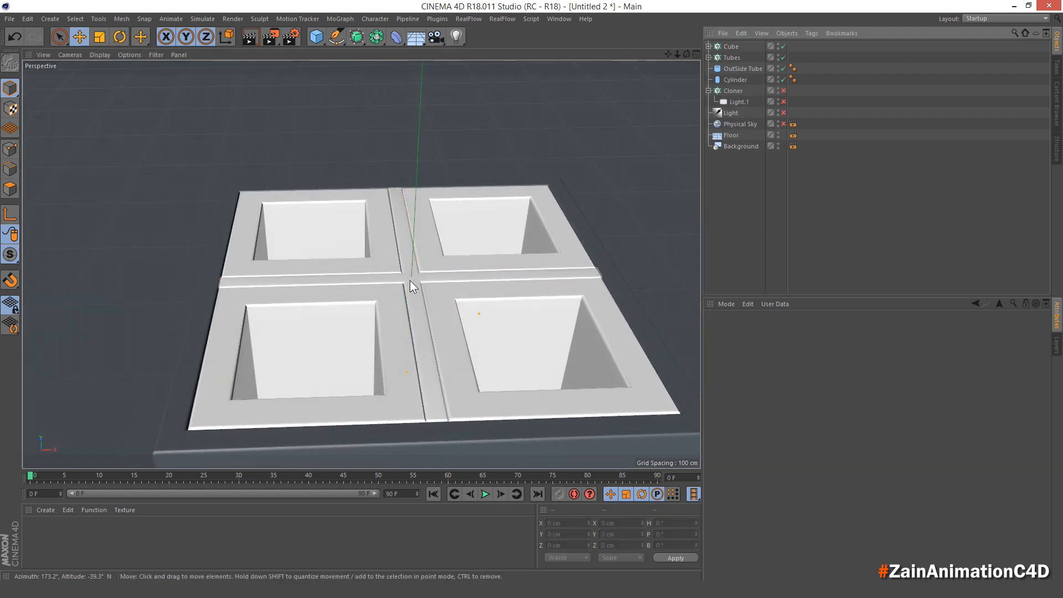
Examine how the crossed divider panels fit between the four tubes in the perspective and top views.
{"action": "scroll", "coordinate": [410, 285], "scroll_direction": "up", "scroll_amount": 4}
{"action": "scroll", "coordinate": [360, 240], "scroll_direction": "up", "scroll_amount": 2}
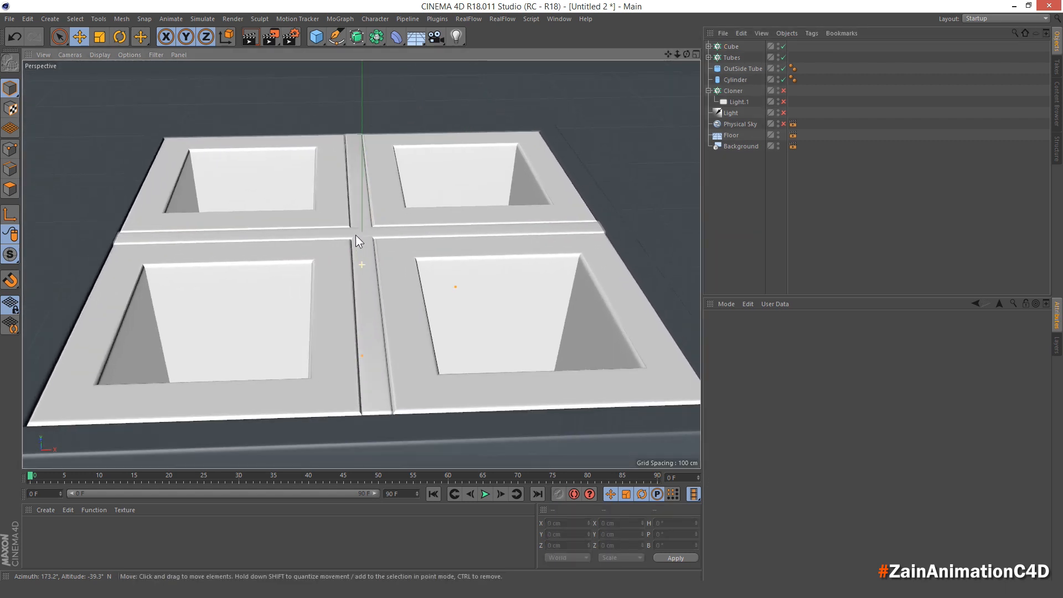
{"action": "middle_click", "coordinate": [386, 259]}
{"action": "middle_click", "coordinate": [386, 258]}
{"action": "scroll", "coordinate": [444, 147], "scroll_direction": "up", "scroll_amount": 8}
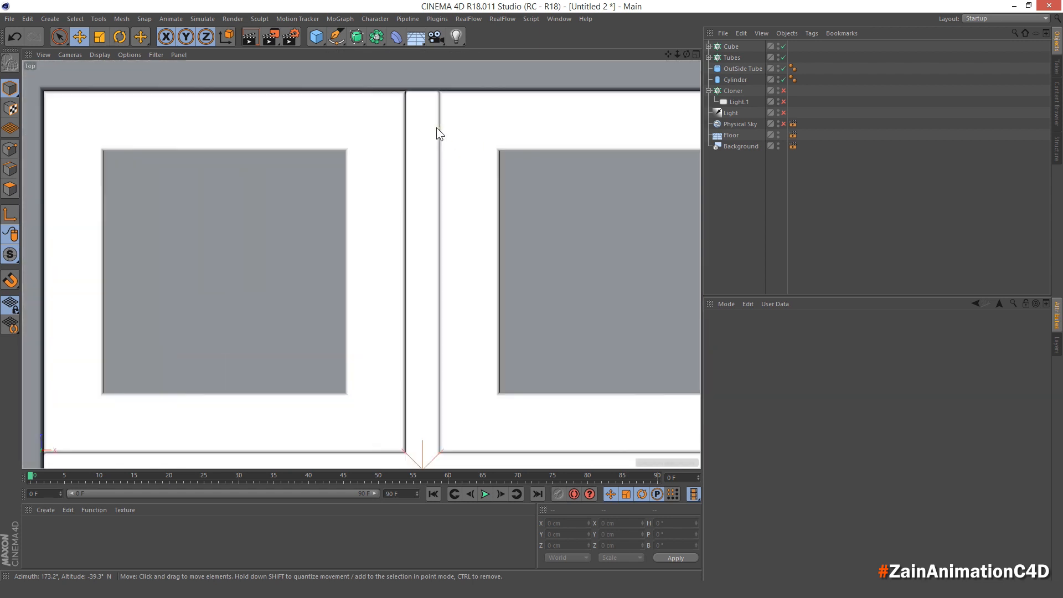
{"action": "scroll", "coordinate": [432, 101], "scroll_direction": "down", "scroll_amount": 8}
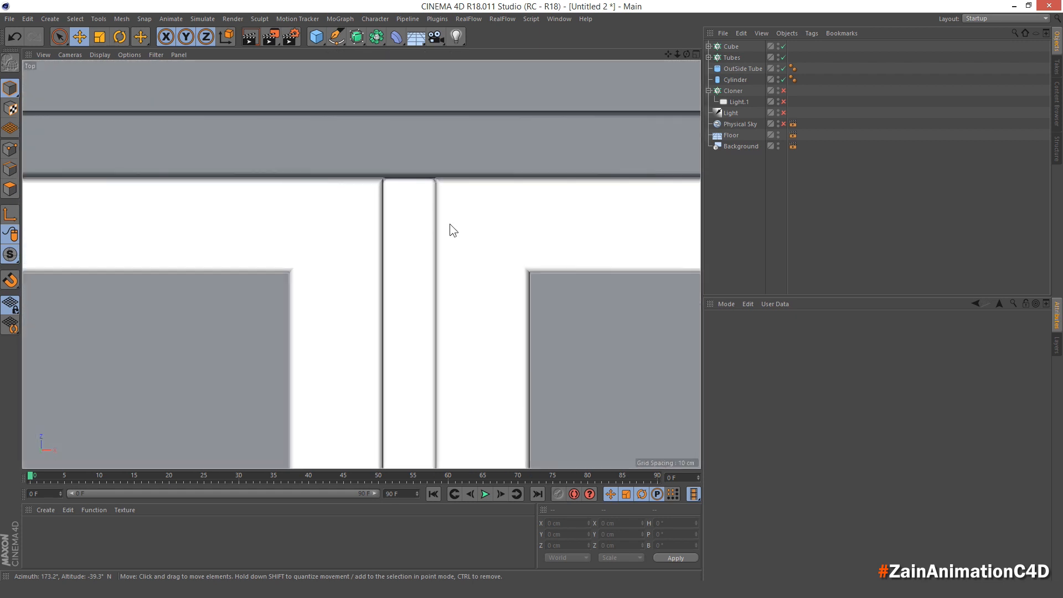
{"action": "scroll", "coordinate": [453, 230], "scroll_direction": "down", "scroll_amount": 5}
{"action": "middle_click", "coordinate": [508, 244]}
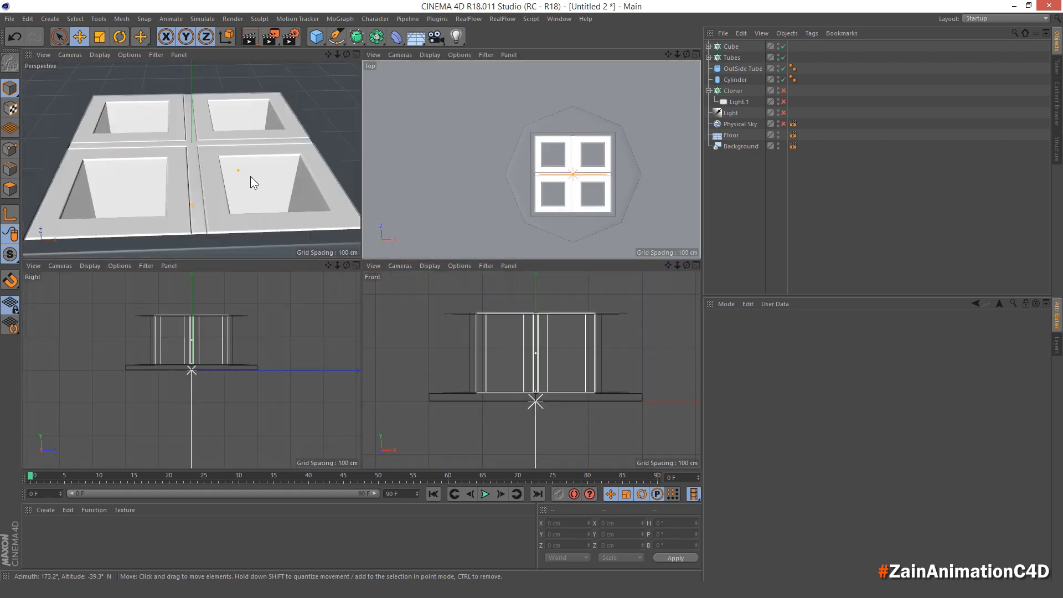
{"action": "middle_click", "coordinate": [251, 181]}
{"action": "scroll", "coordinate": [407, 227], "scroll_direction": "down", "scroll_amount": 8}
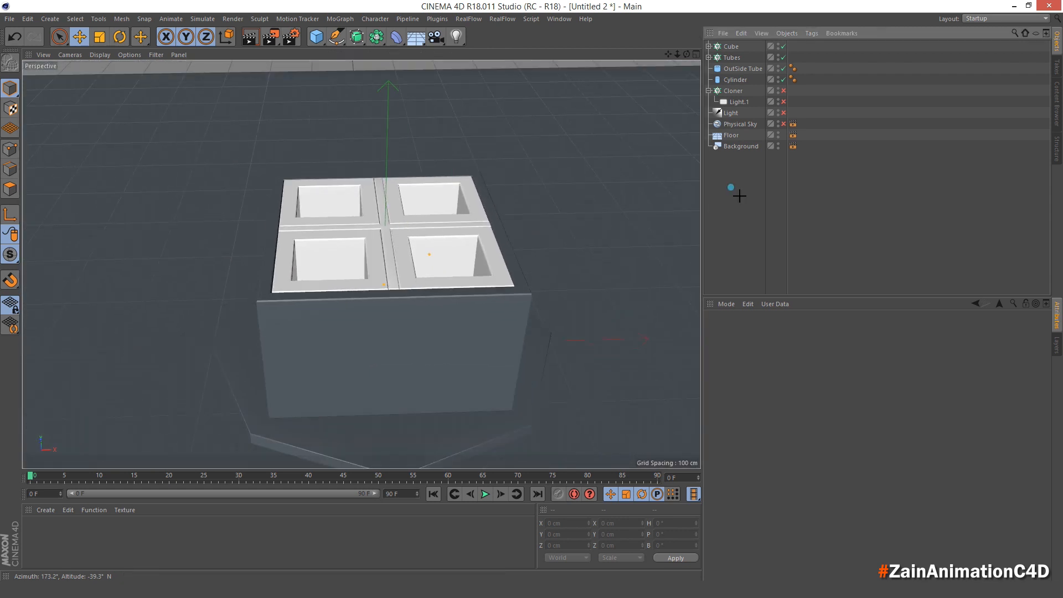
Add a cube primitive to the scene and rename it "Rotate Cube".
{"action": "scroll", "coordinate": [435, 251], "scroll_direction": "down", "scroll_amount": 2}
{"action": "middle_click_drag", "start_coordinate": [449, 274], "coordinate": [437, 275], "text": "alt"}
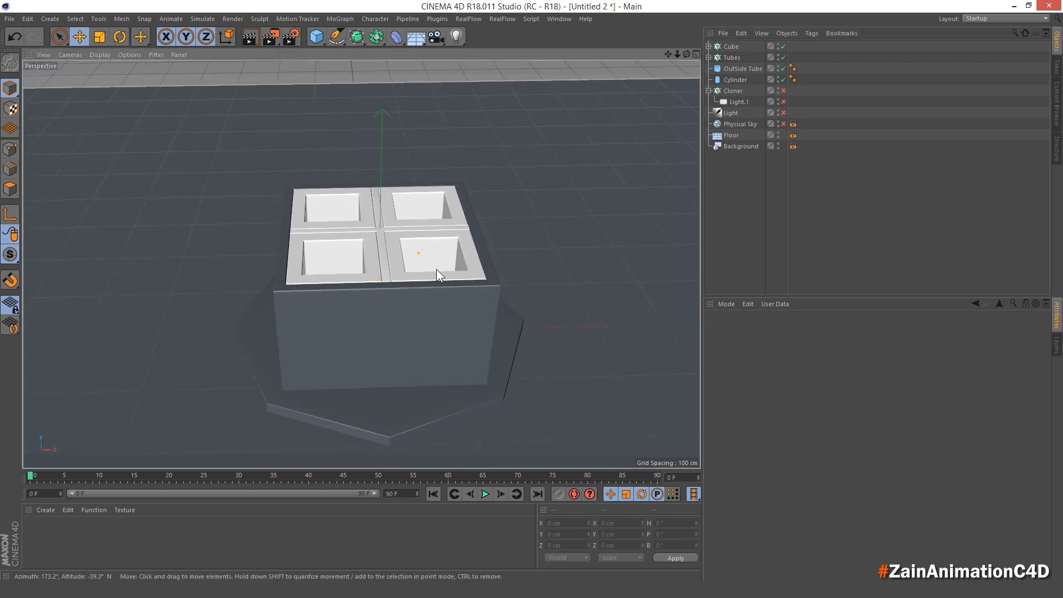
{"action": "left_click_drag", "start_coordinate": [442, 308], "coordinate": [429, 300], "text": "alt"}
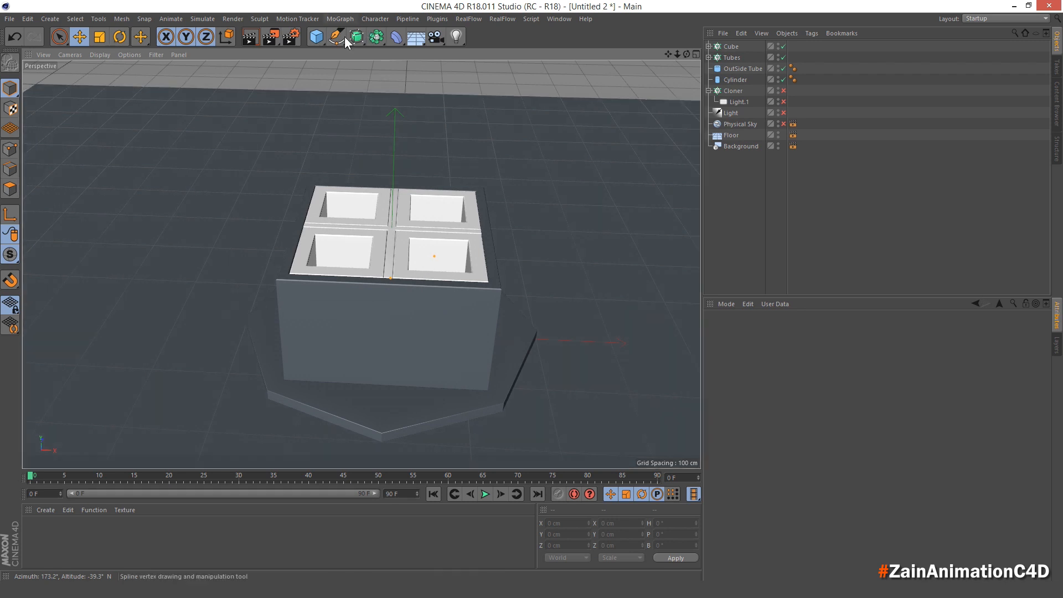
{"action": "left_click", "coordinate": [322, 42]}
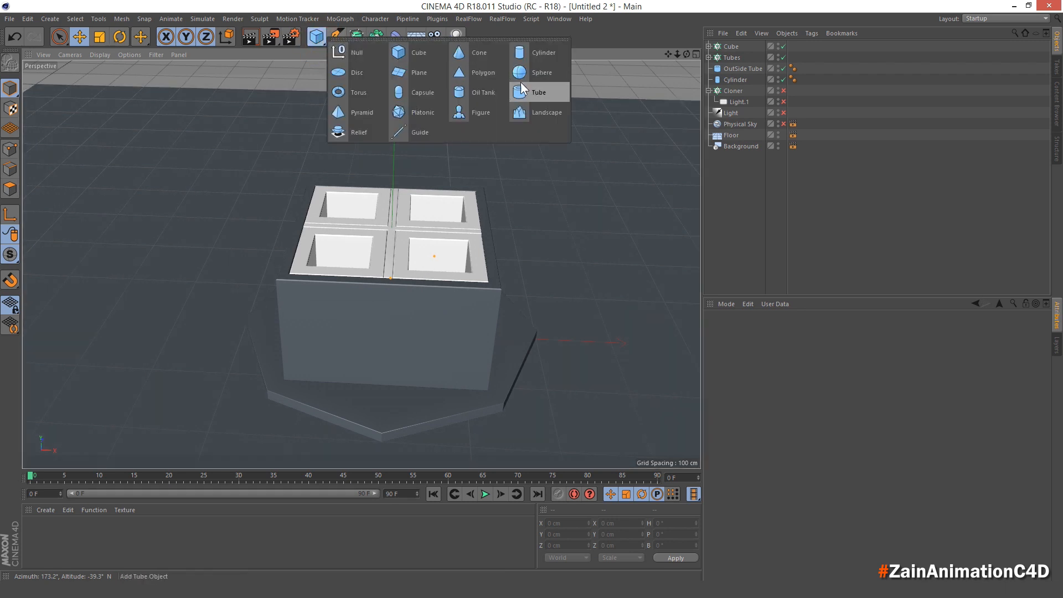
{"action": "left_click", "coordinate": [420, 55]}
{"action": "left_click", "coordinate": [733, 47]}
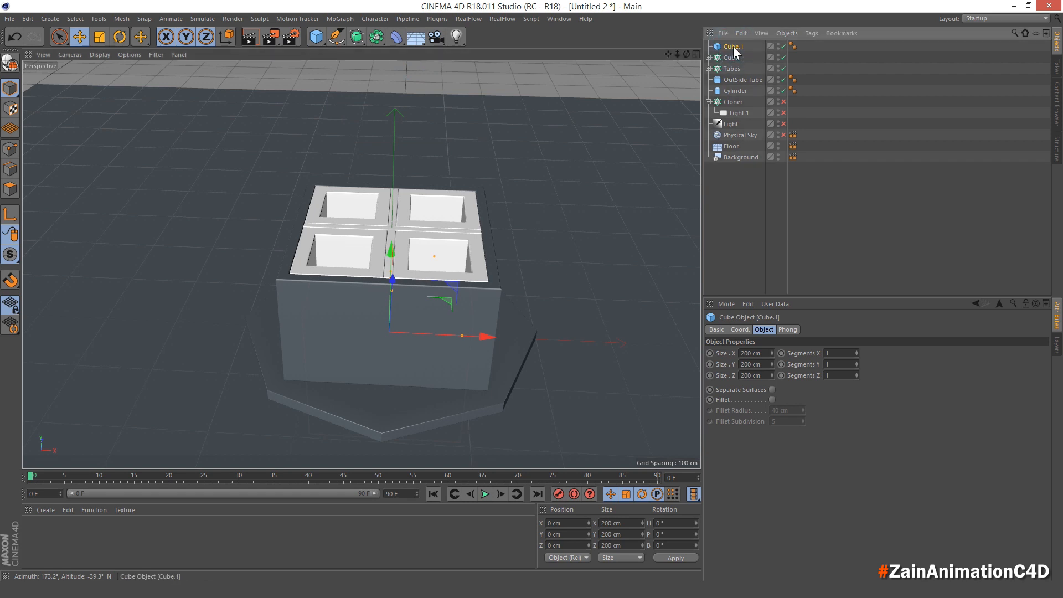
{"action": "double_click", "coordinate": [733, 46]}
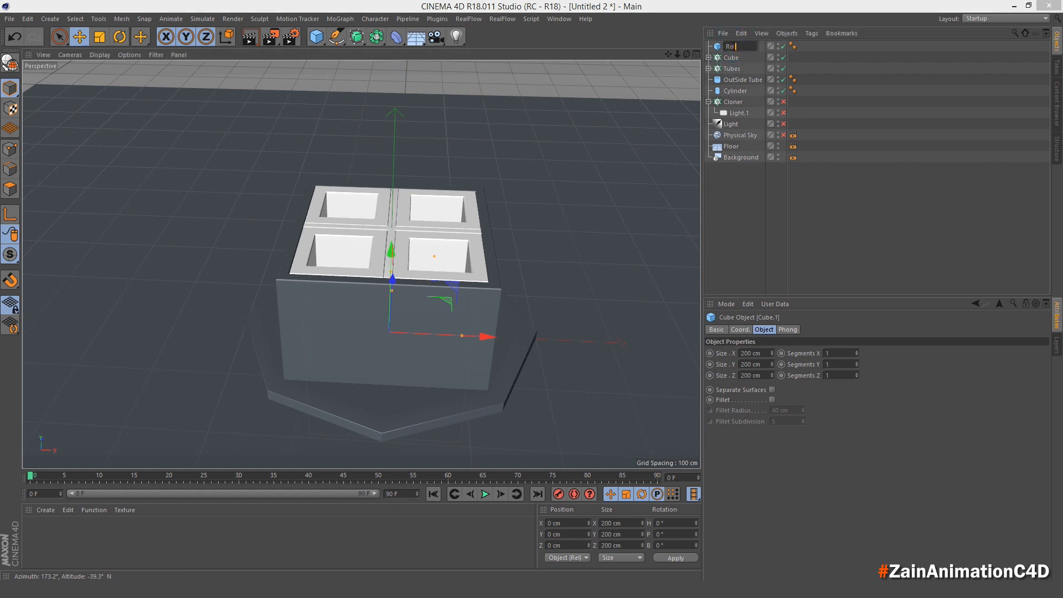
{"action": "type", "text": "Rotate Cube"}
{"action": "key", "text": "Return"}
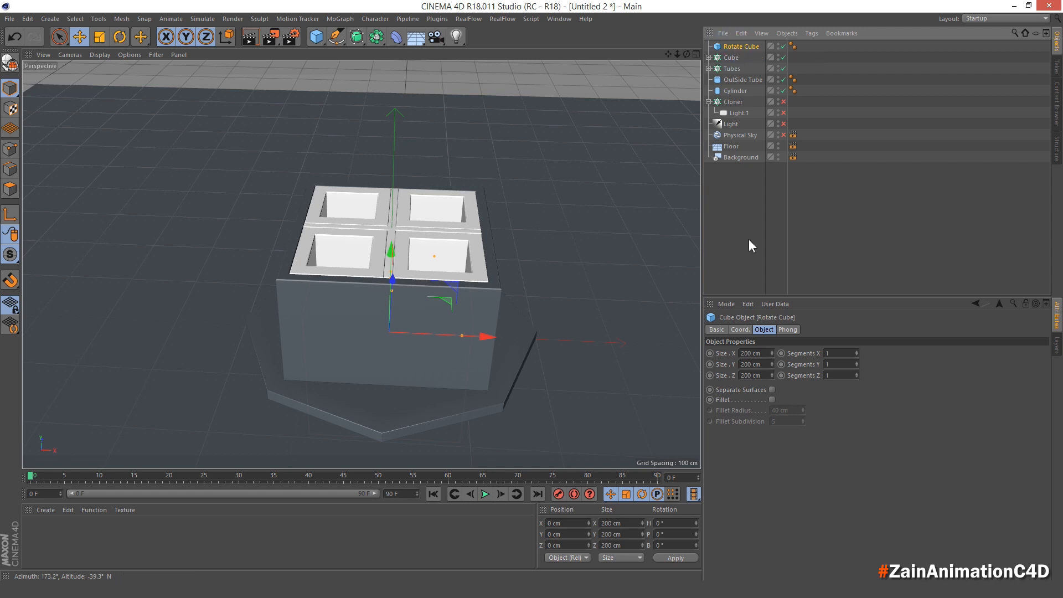
Set the Rotate Cube's X, Y and Z sizes to 65 cm and its segments to 4 on each axis.
{"action": "left_click", "coordinate": [732, 350]}
{"action": "left_click_drag", "start_coordinate": [756, 354], "coordinate": [701, 359]}
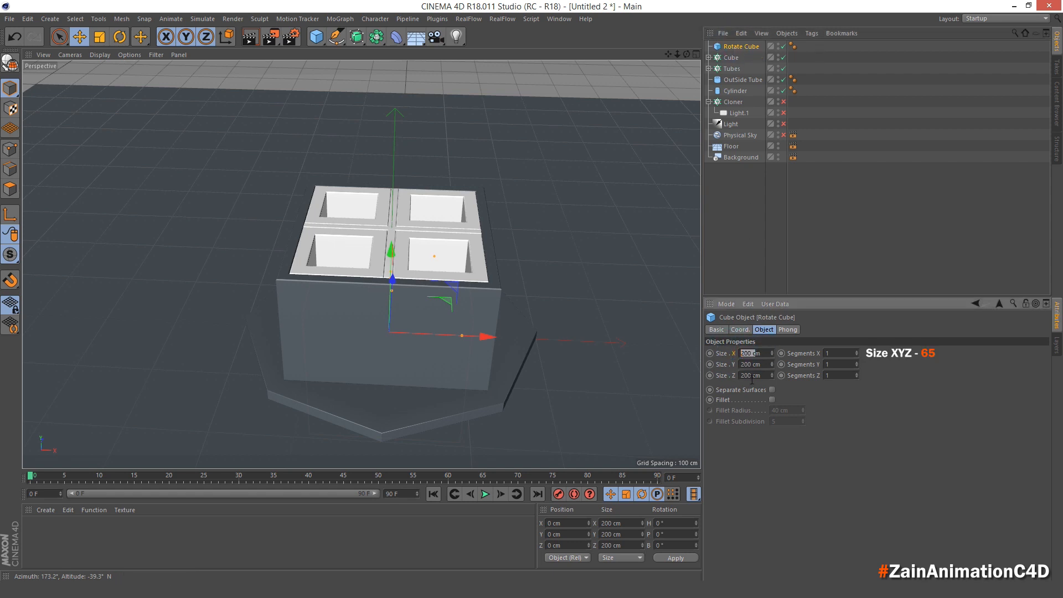
{"action": "type", "text": "65"}
{"action": "key", "text": "Tab"}
{"action": "type", "text": "65"}
{"action": "key", "text": "Tab"}
{"action": "type", "text": "65"}
{"action": "left_click_drag", "start_coordinate": [840, 353], "coordinate": [810, 355]}
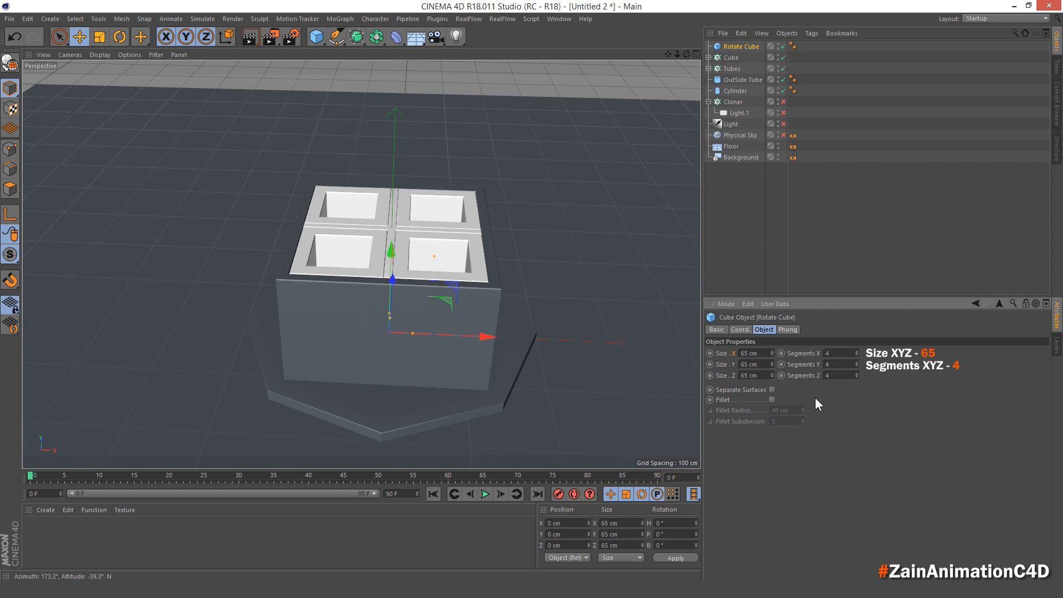
Enable the fillet on the Rotate Cube and set its fillet radius to 1.5 cm.
{"action": "left_click", "coordinate": [730, 401]}
{"action": "left_click", "coordinate": [772, 400]}
{"action": "middle_click", "coordinate": [531, 310]}
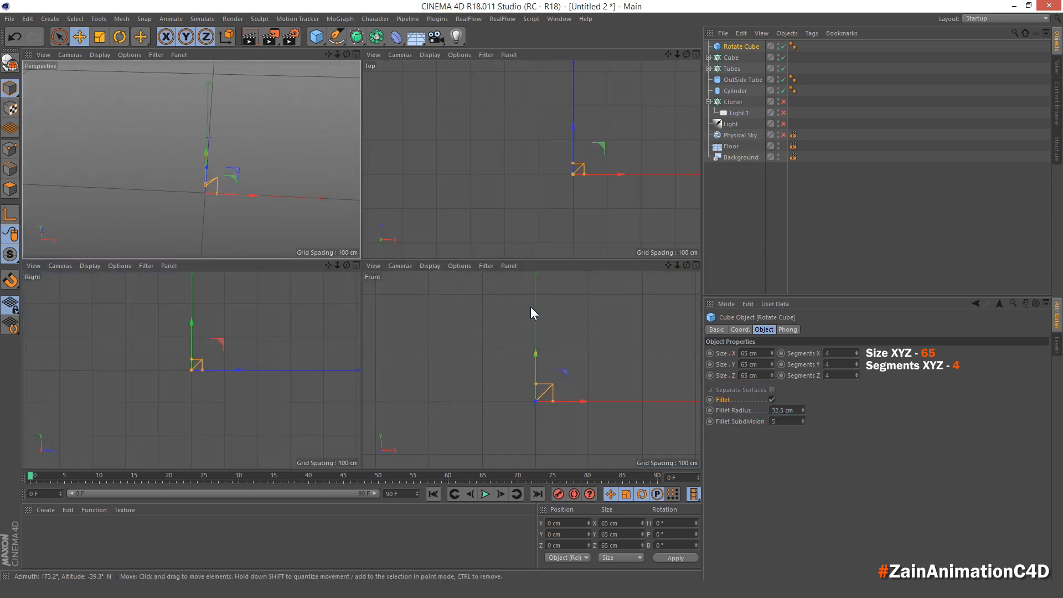
{"action": "middle_click", "coordinate": [531, 312]}
{"action": "left_click", "coordinate": [783, 410]}
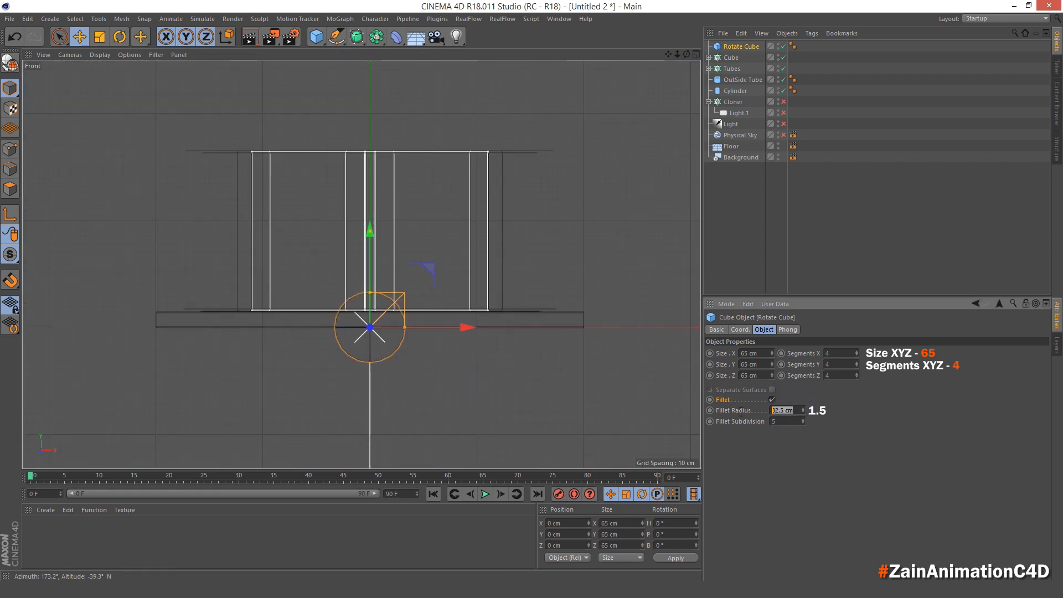
{"action": "type", "text": "1.5"}
{"action": "key", "text": "Return"}
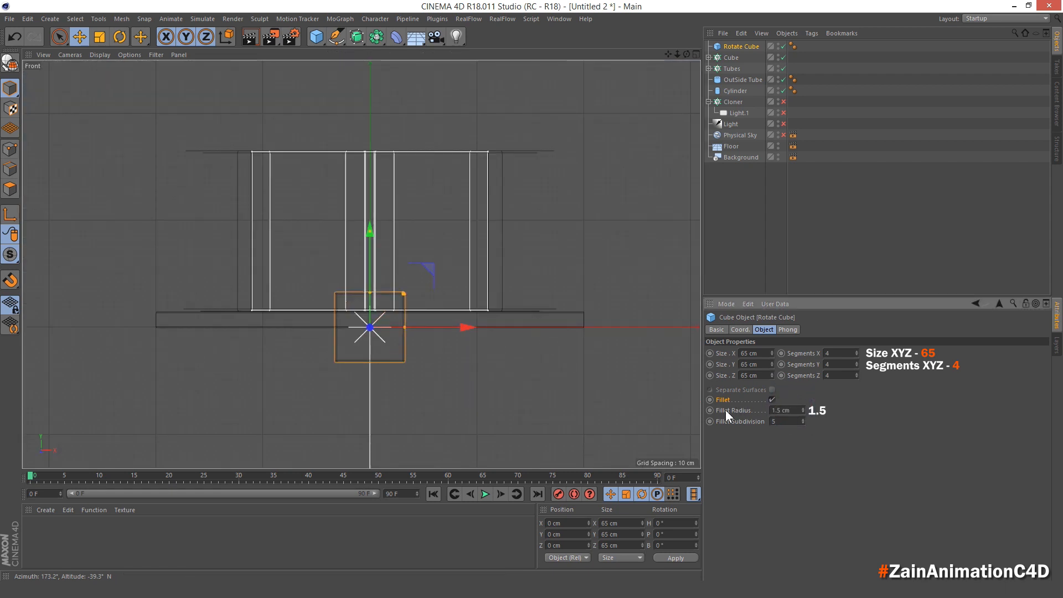
Position the Rotate Cube above one inner tube at X 58 cm, Y 195 cm and Z -58 cm.
{"action": "middle_click", "coordinate": [536, 225]}
{"action": "middle_click", "coordinate": [283, 155]}
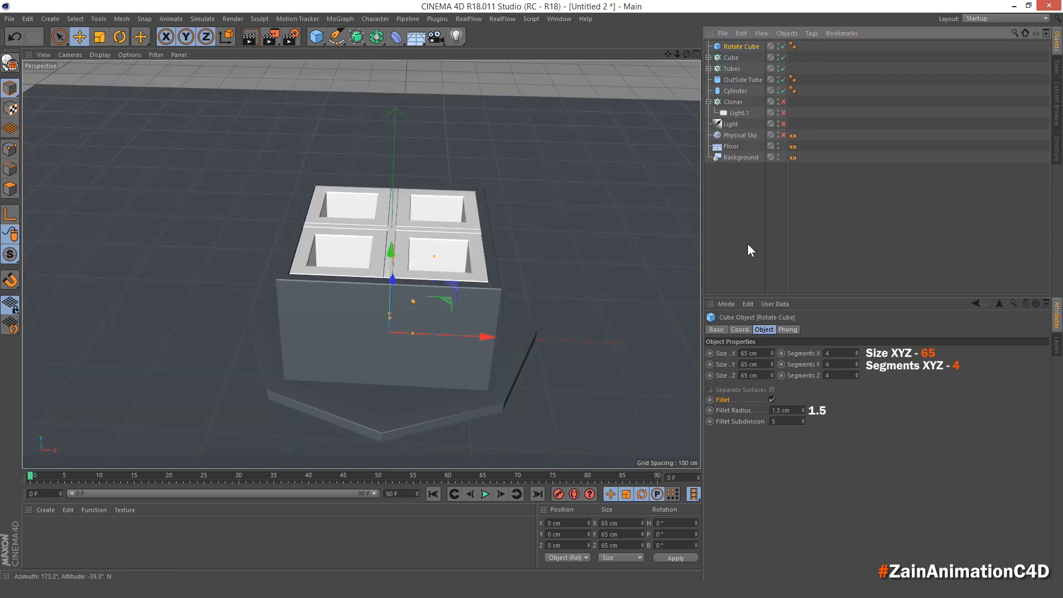
{"action": "left_click", "coordinate": [741, 331]}
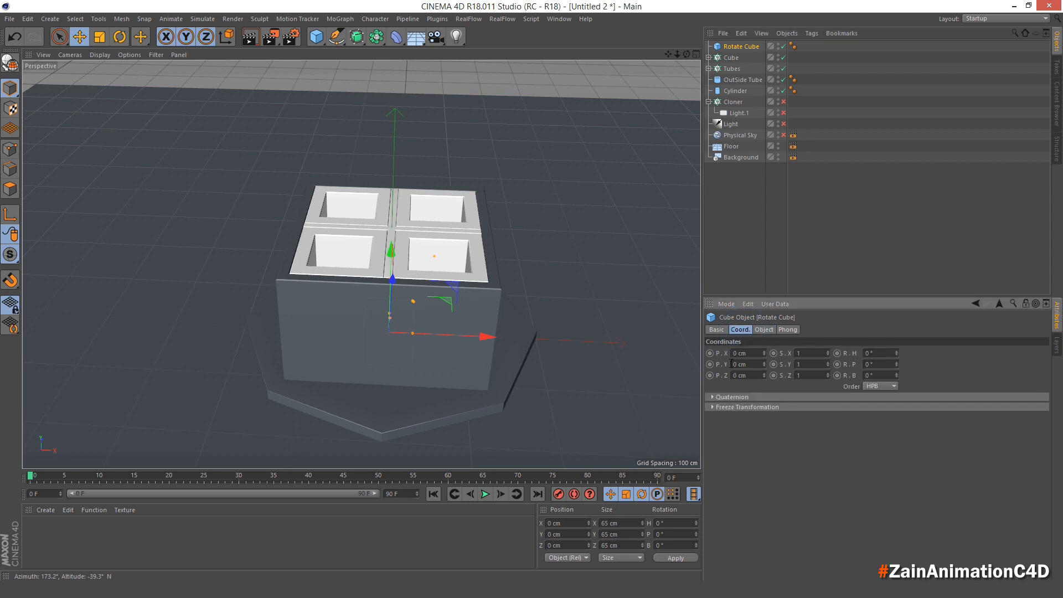
{"action": "double_click", "coordinate": [732, 364]}
{"action": "type", "text": "19"}
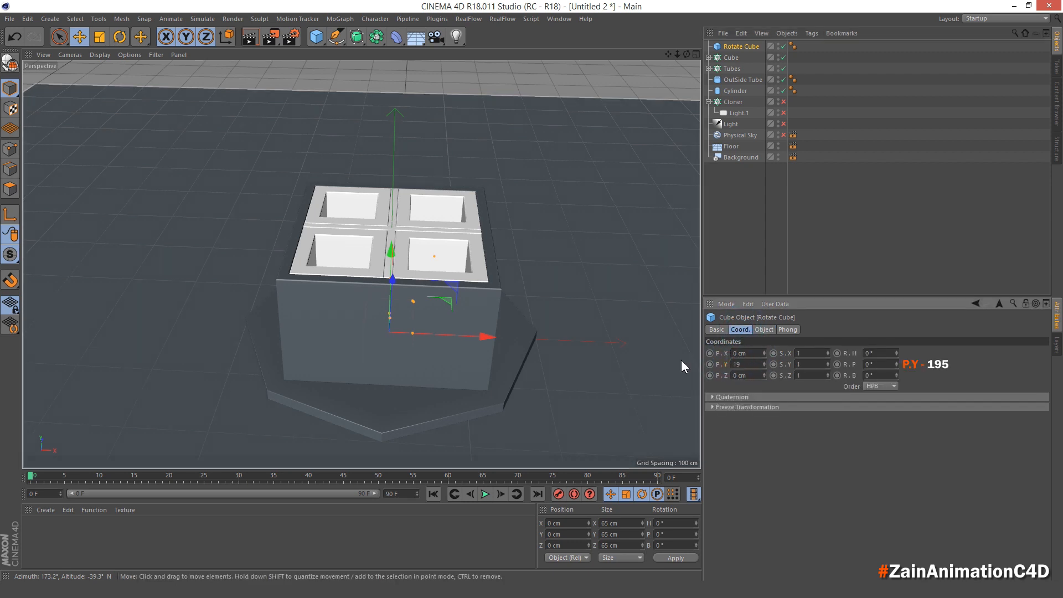
{"action": "type", "text": "5"}
{"action": "key", "text": "Return"}
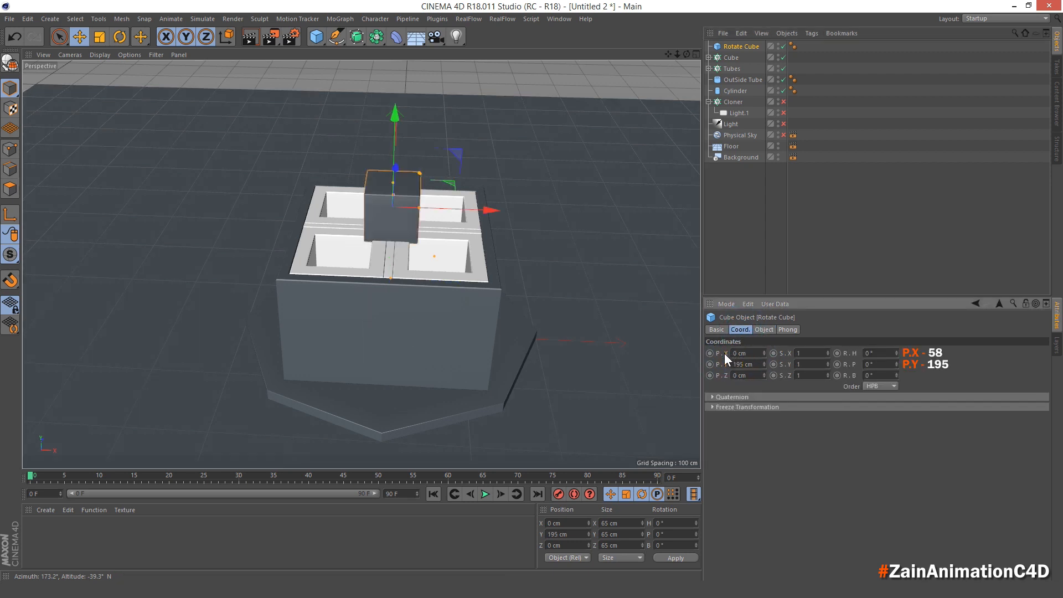
{"action": "double_click", "coordinate": [736, 354]}
{"action": "type", "text": "58"}
{"action": "key", "text": "Return"}
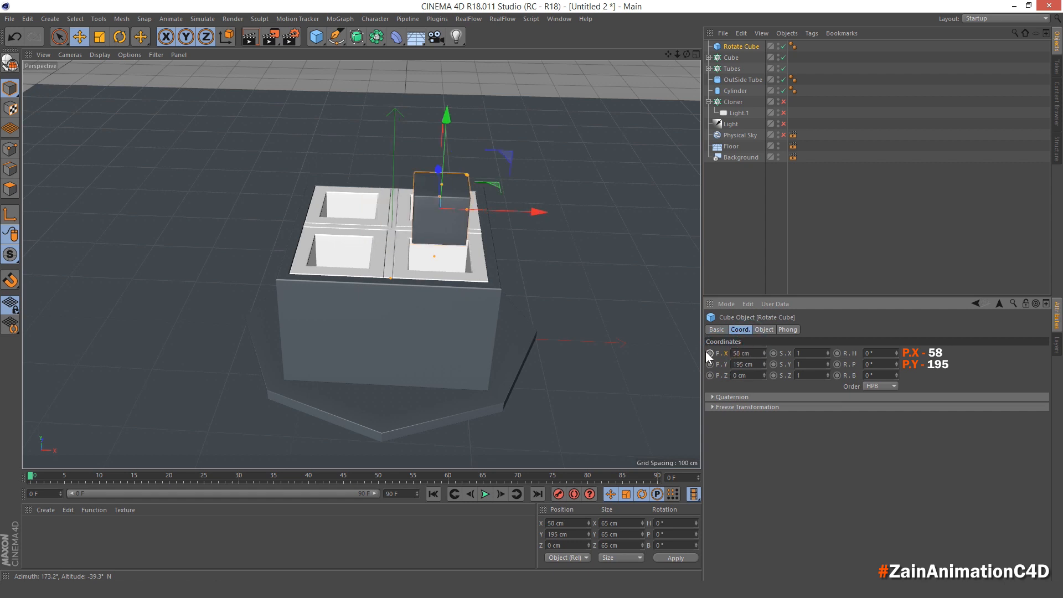
{"action": "double_click", "coordinate": [729, 376]}
{"action": "type", "text": "-58"}
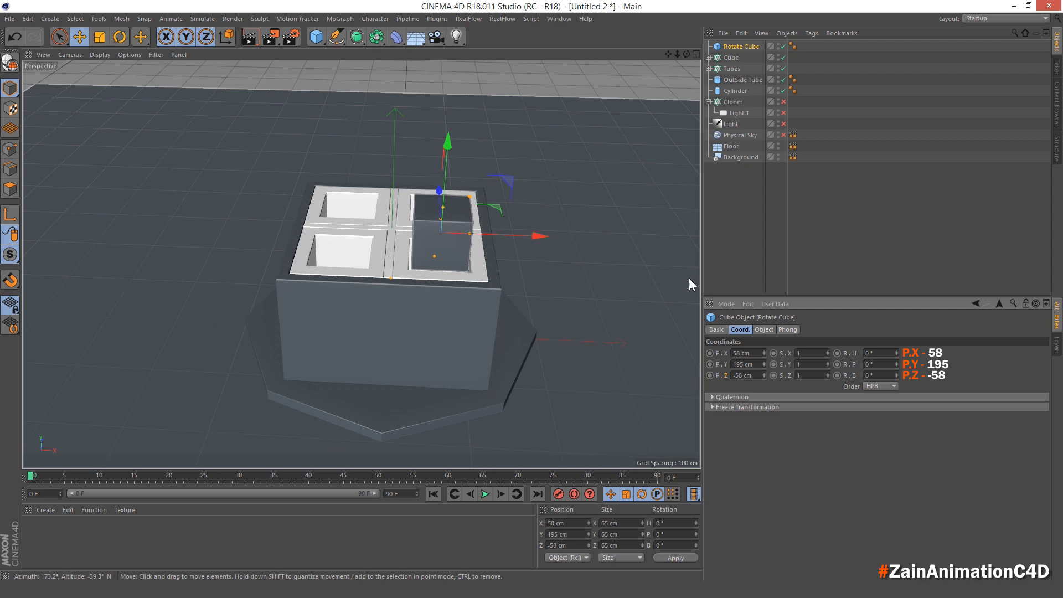
Place the Rotate Cube inside a new Subdivision Surface and rename that parent "Rotate Cube".
{"action": "middle_click", "coordinate": [437, 242]}
{"action": "middle_click", "coordinate": [543, 168]}
{"action": "scroll", "coordinate": [516, 271], "scroll_direction": "up", "scroll_amount": 3}
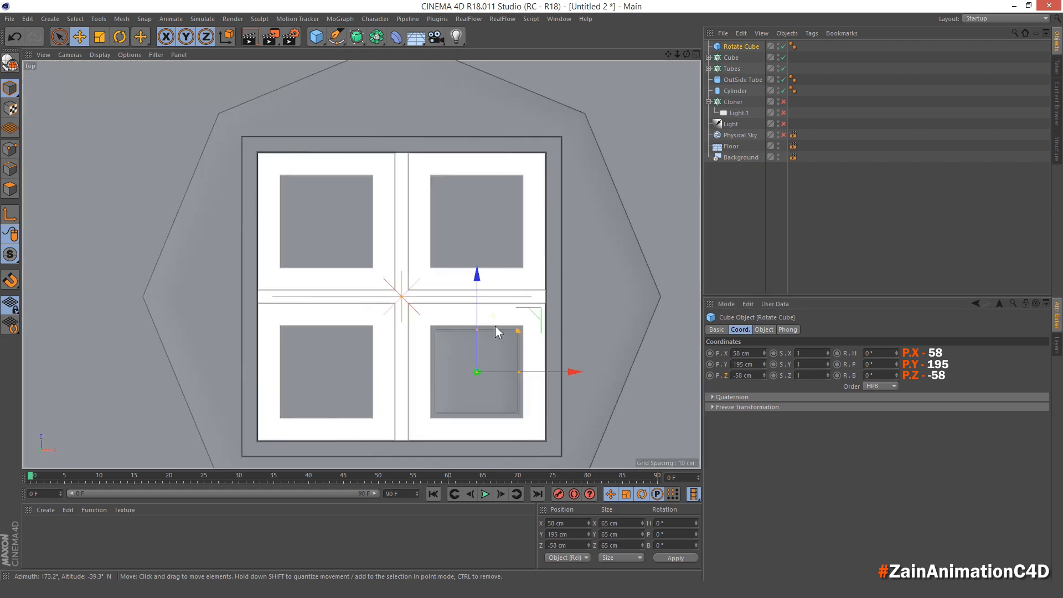
{"action": "scroll", "coordinate": [495, 326], "scroll_direction": "up", "scroll_amount": 8}
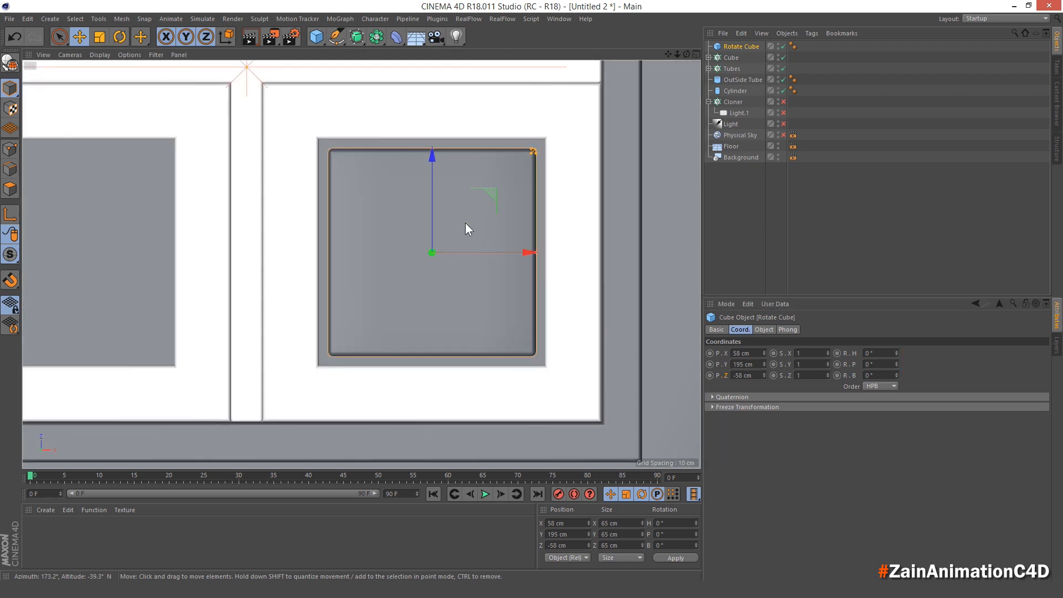
{"action": "middle_click", "coordinate": [512, 214]}
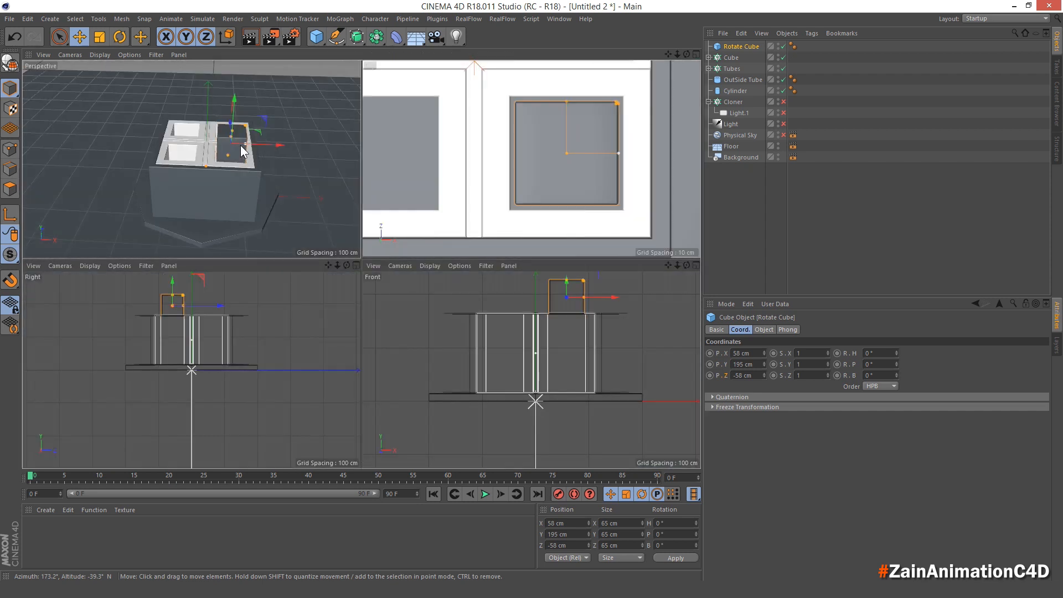
{"action": "key", "text": "F1"}
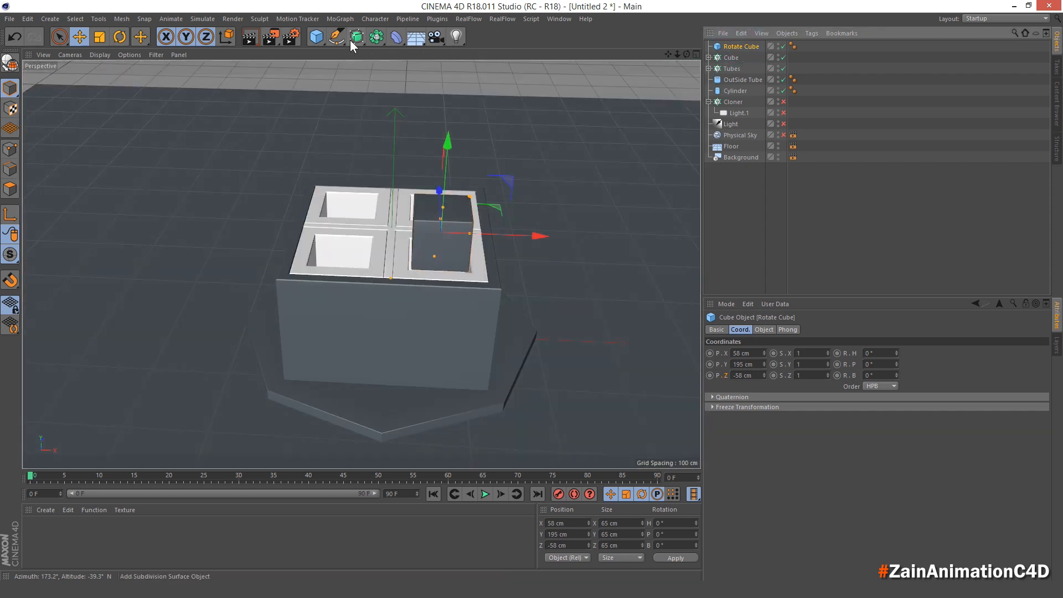
{"action": "left_click_drag", "start_coordinate": [352, 38], "coordinate": [412, 54]}
{"action": "left_click", "coordinate": [436, 54], "text": "alt"}
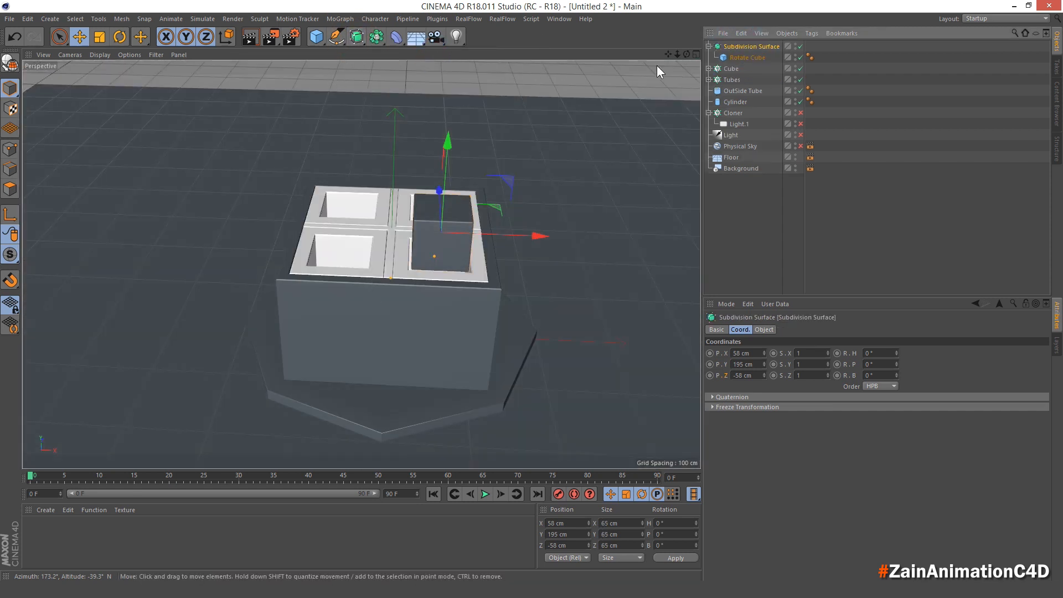
{"action": "double_click", "coordinate": [746, 46]}
{"action": "type", "text": "R"}
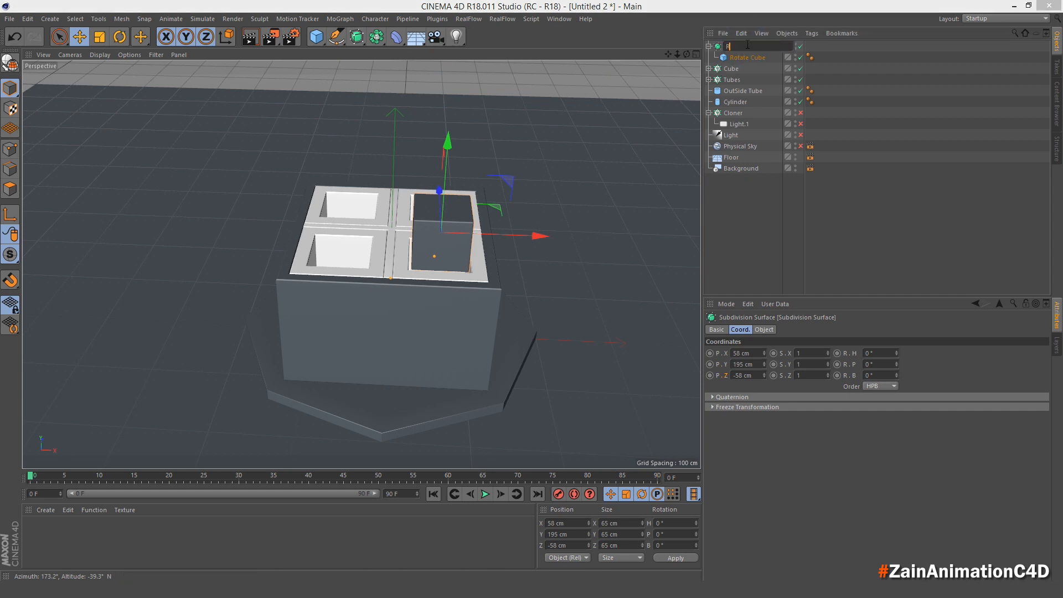
{"action": "type", "text": "otate Cube"}
{"action": "key", "text": "Return"}
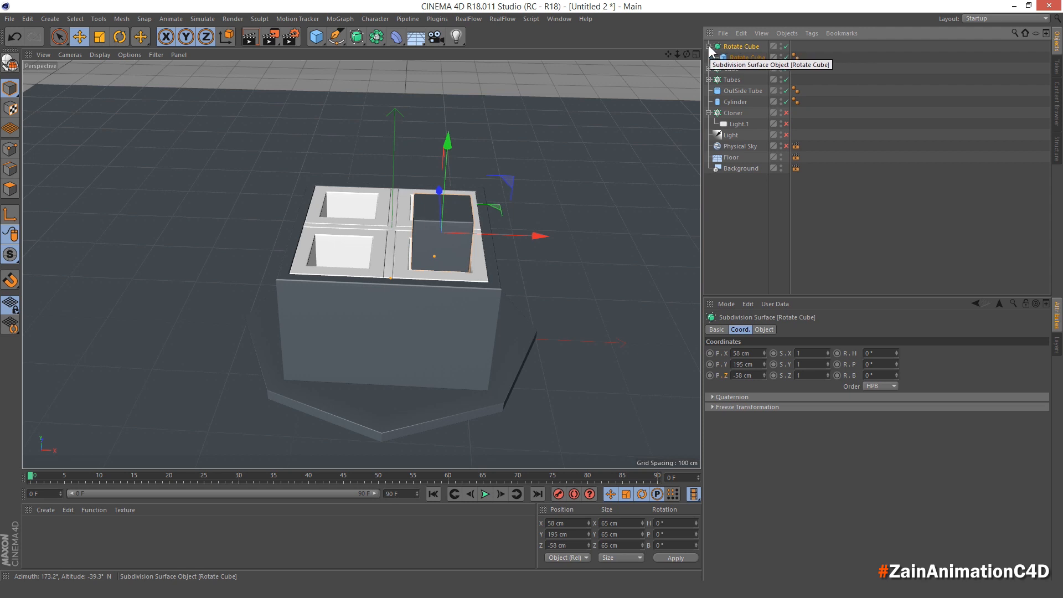
Add a Vibrate tag to the child Rotate Cube and enable Regular Pulse.
{"action": "left_click", "coordinate": [736, 58]}
{"action": "right_click", "coordinate": [736, 61]}
{"action": "mouse_move", "coordinate": [768, 69]}
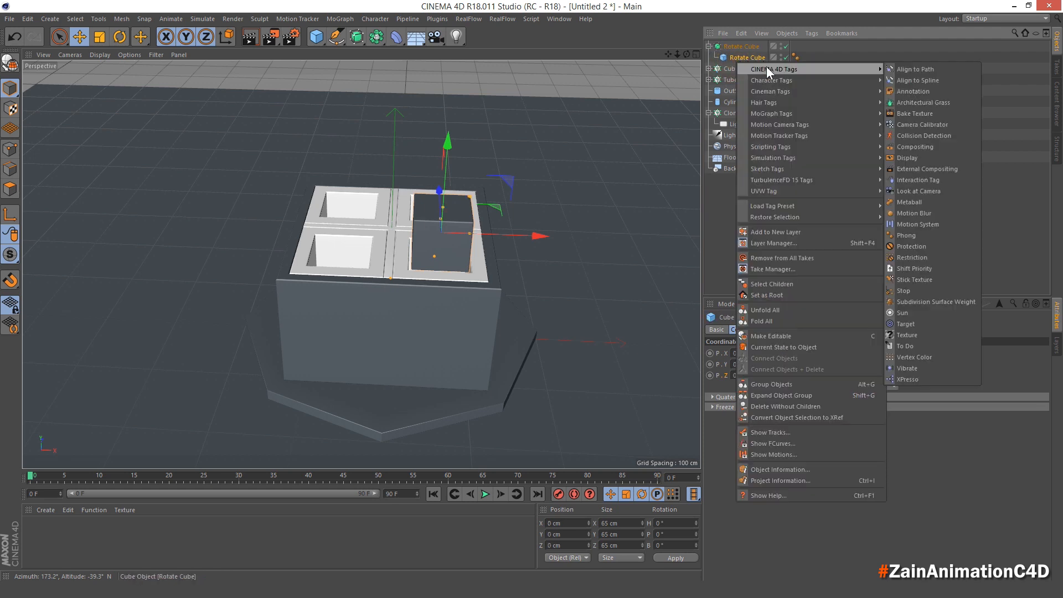
{"action": "left_click", "coordinate": [917, 367]}
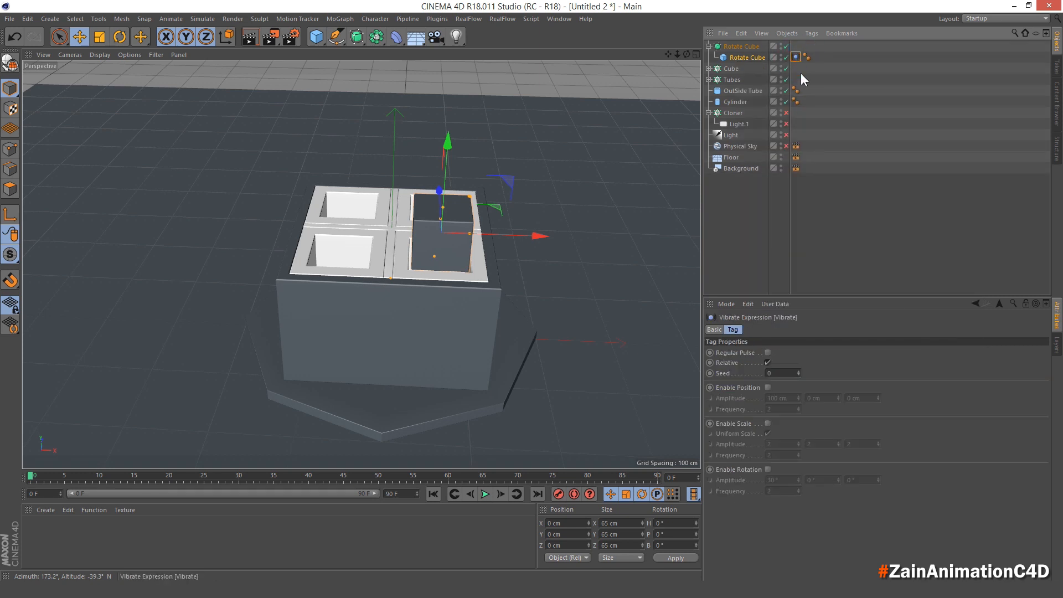
{"action": "left_click", "coordinate": [768, 353]}
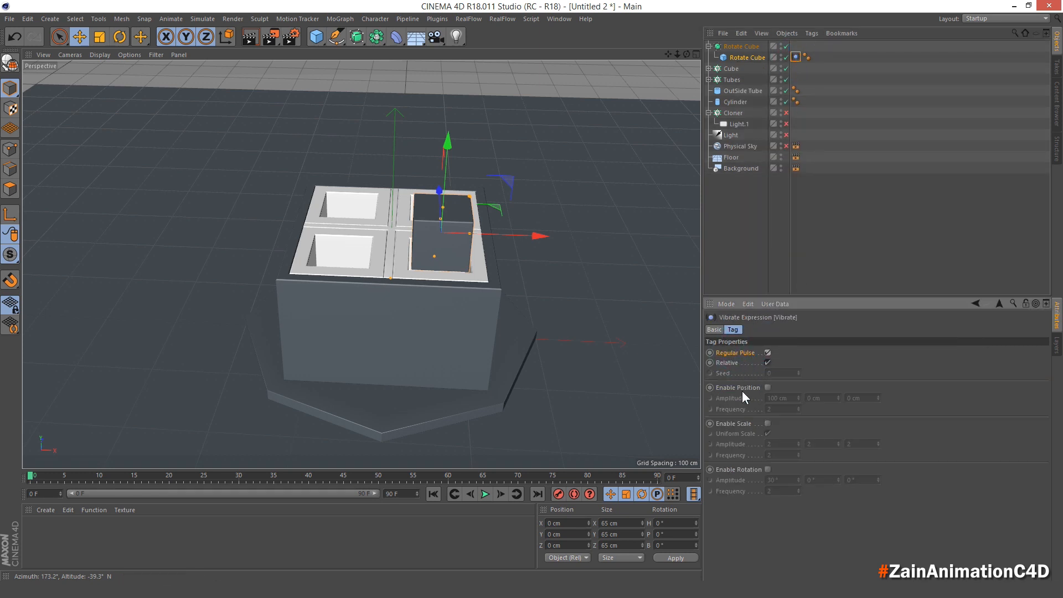
Enable position vibration with amplitudes of 0 cm in X and -120 cm in Y, and a frequency of 0.5.
{"action": "left_click", "coordinate": [768, 387]}
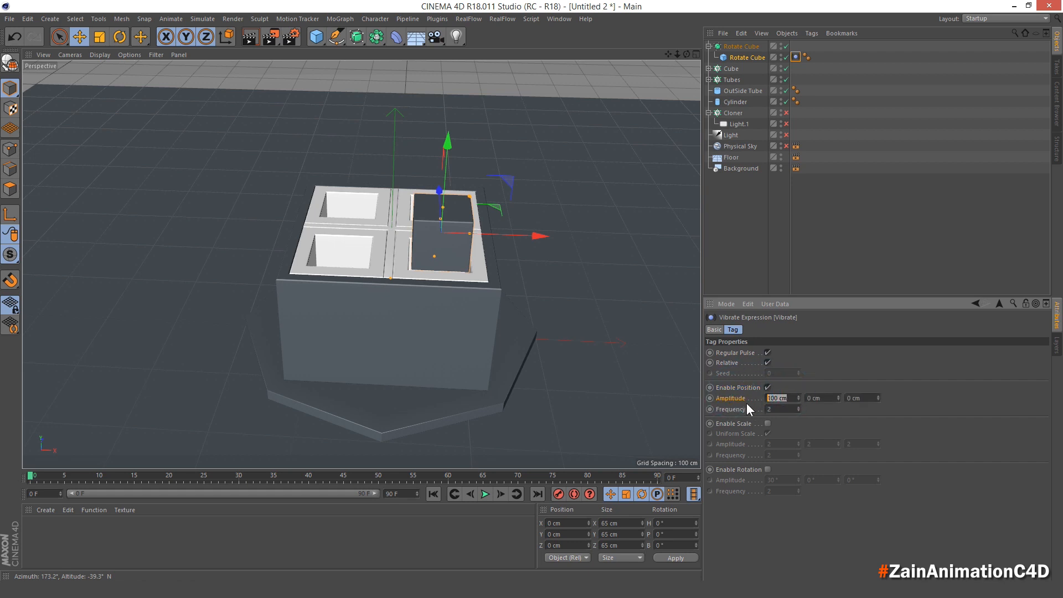
{"action": "type", "text": "0"}
{"action": "key", "text": "Return"}
{"action": "left_click", "coordinate": [823, 398]}
{"action": "type", "text": "-120"}
{"action": "key", "text": "Return"}
{"action": "left_click_drag", "start_coordinate": [775, 410], "coordinate": [735, 411]}
{"action": "type", "text": "0.5"}
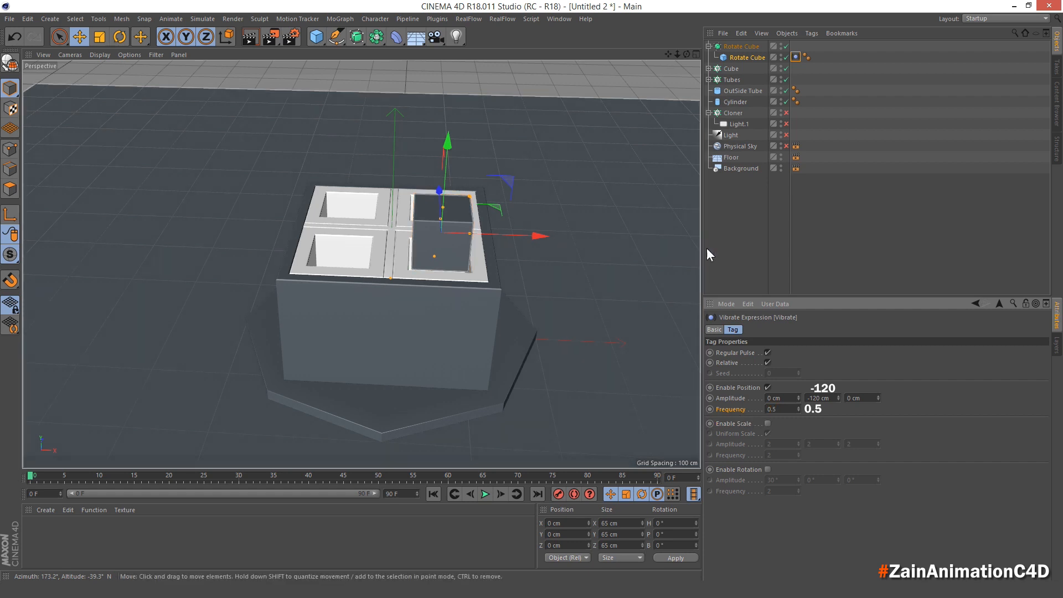
Deselect the cube, preview its vibration by playing the animation, and return to the first frame.
{"action": "left_click", "coordinate": [731, 208]}
{"action": "left_click", "coordinate": [485, 494]}
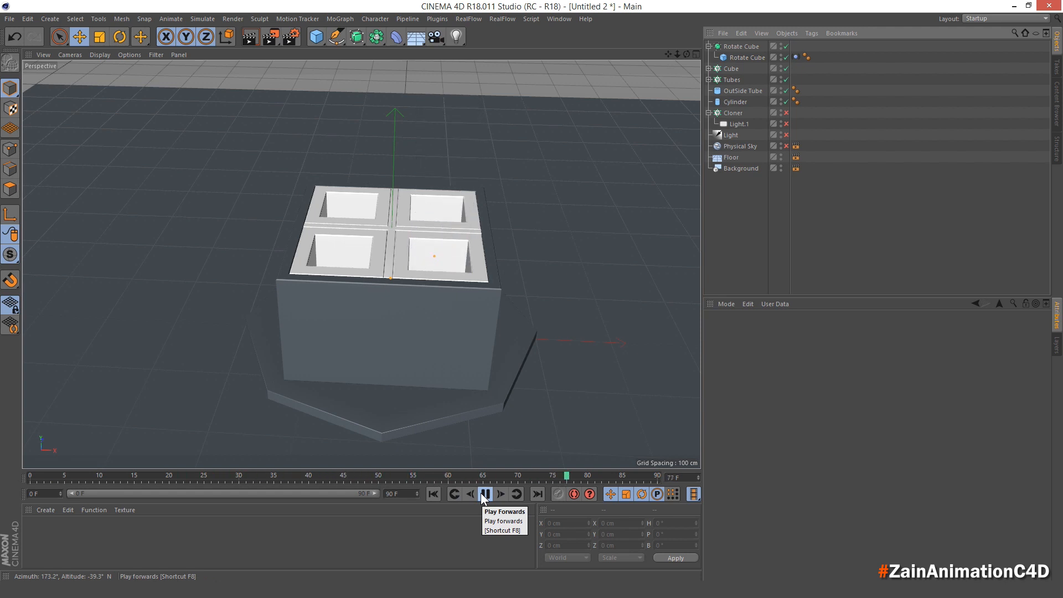
{"action": "left_click", "coordinate": [485, 494]}
{"action": "left_click", "coordinate": [433, 494]}
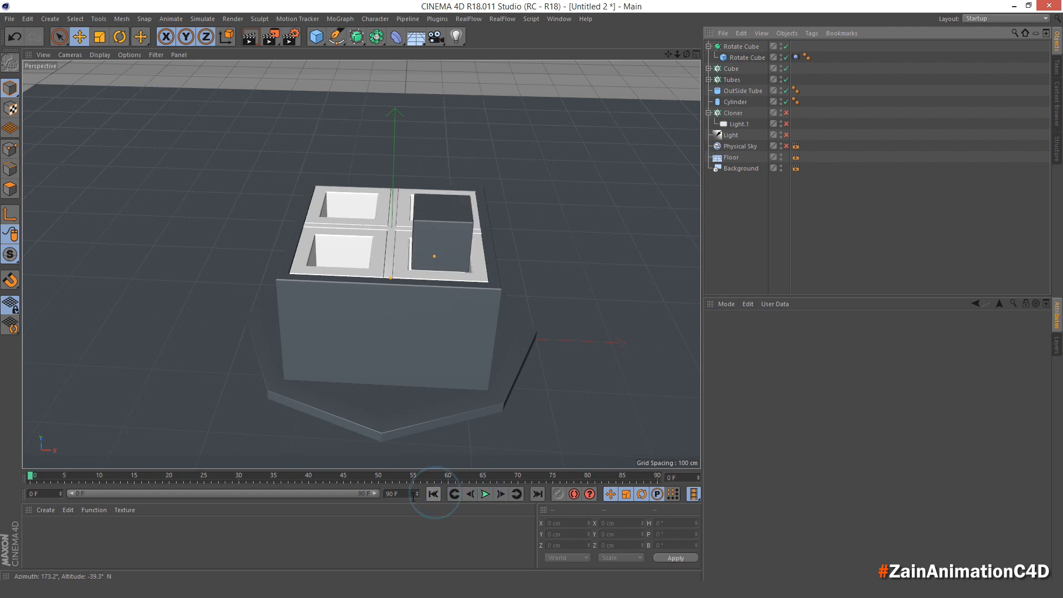
Set the animation length to 240 frames and extend the timeline's preview range to the full length.
{"action": "type", "text": "240"}
{"action": "key", "text": "Return"}
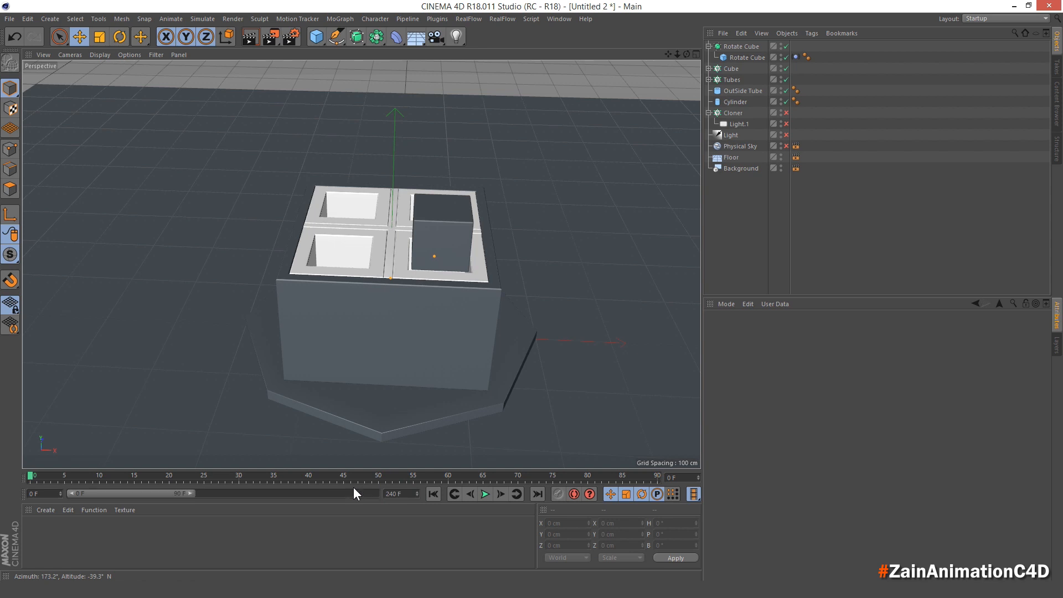
{"action": "left_click_drag", "start_coordinate": [194, 493], "coordinate": [406, 491]}
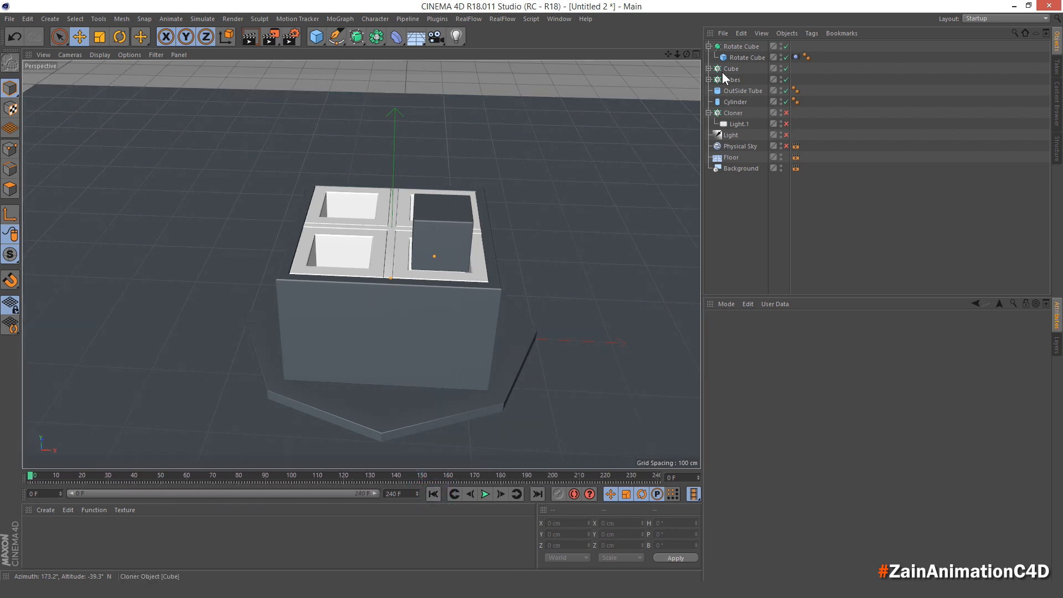
Collapse the Rotate Cube hierarchy and make the Tubes cloner editable.
{"action": "left_click", "coordinate": [709, 47]}
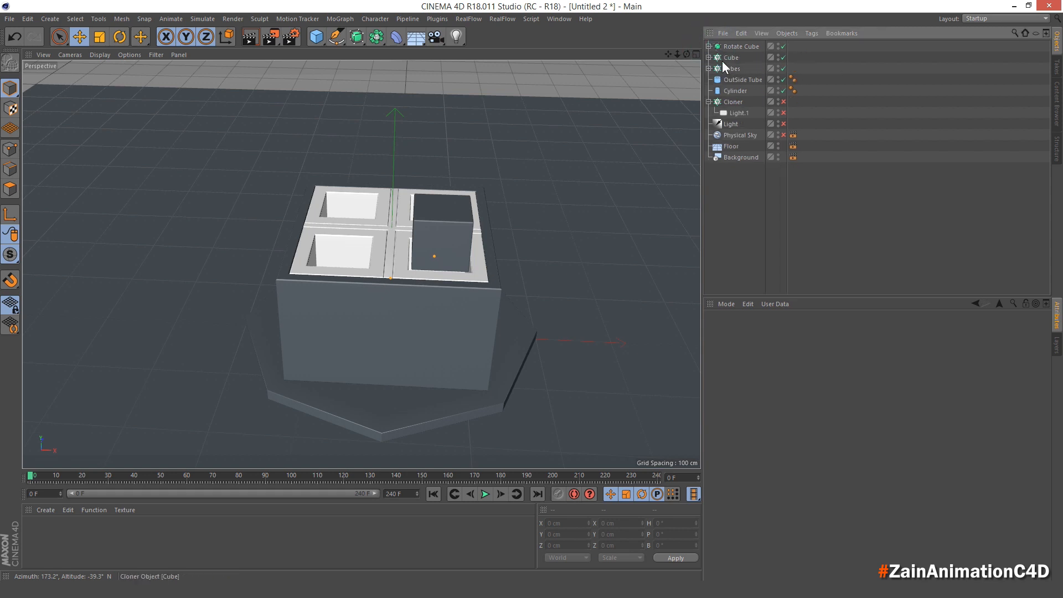
{"action": "left_click", "coordinate": [717, 57]}
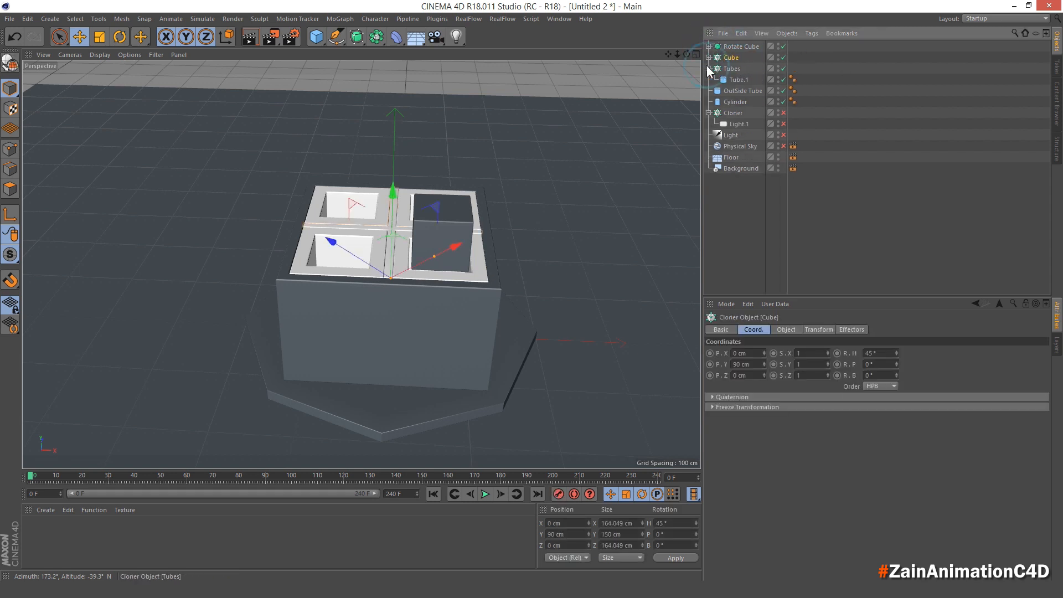
{"action": "left_click", "coordinate": [727, 68]}
{"action": "left_click", "coordinate": [788, 67]}
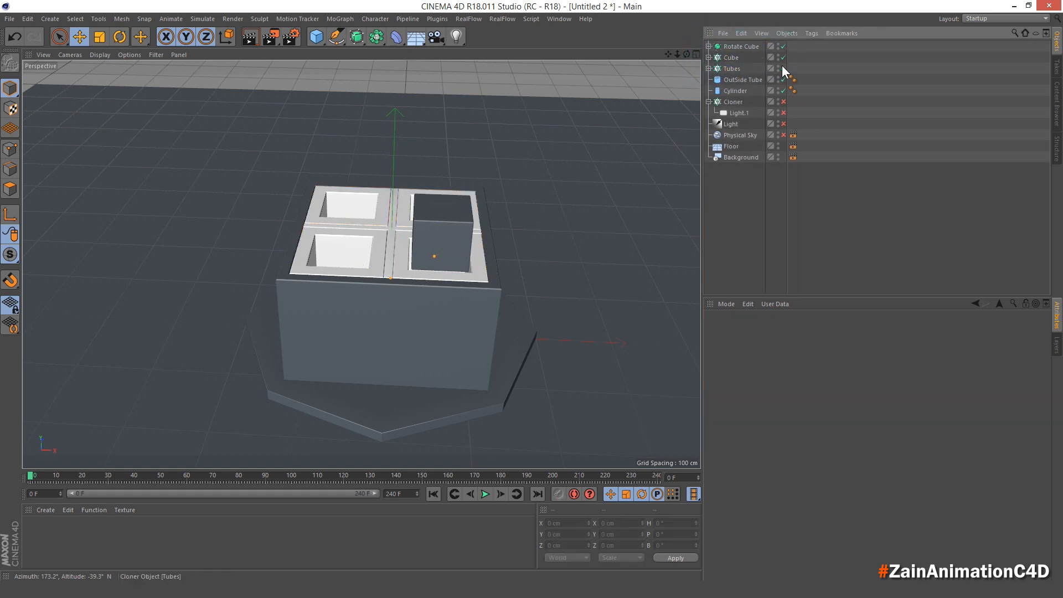
{"action": "left_click", "coordinate": [783, 67]}
{"action": "left_click", "coordinate": [783, 67]}
{"action": "left_click", "coordinate": [783, 67]}
{"action": "left_click", "coordinate": [783, 67]}
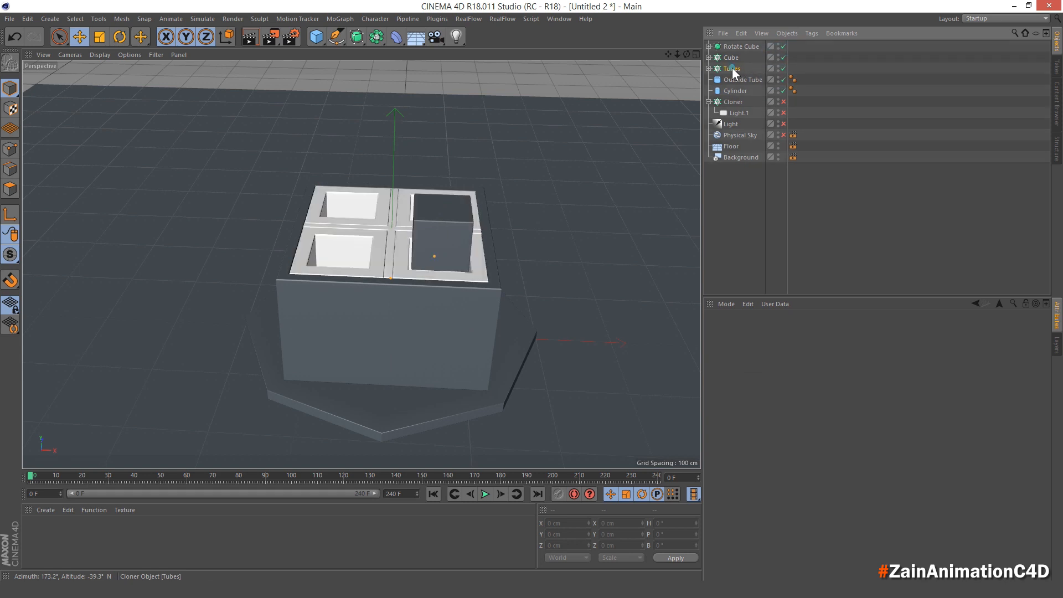
{"action": "left_click", "coordinate": [732, 68]}
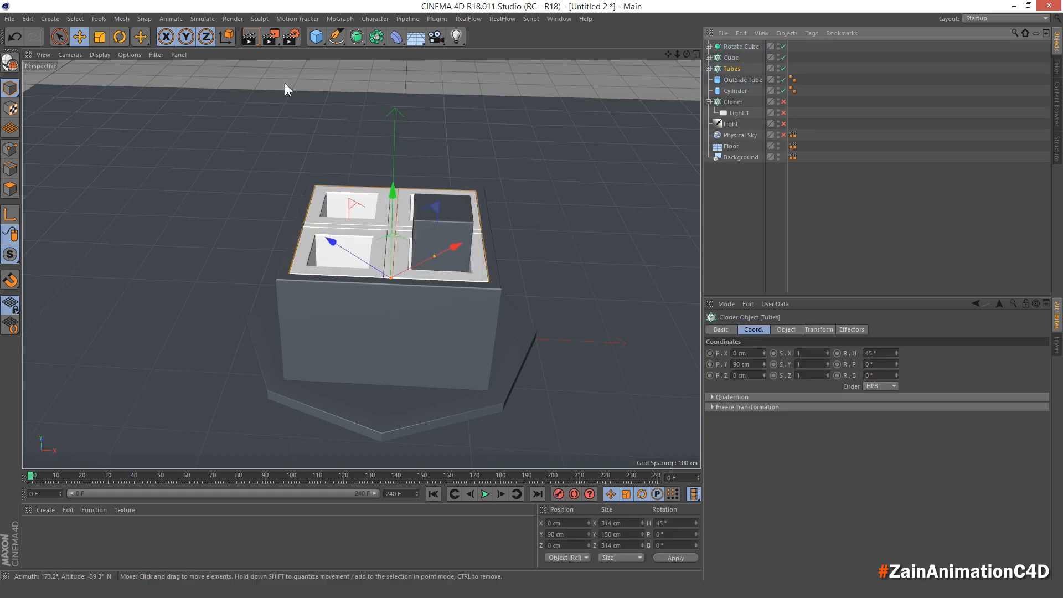
{"action": "left_click", "coordinate": [13, 65]}
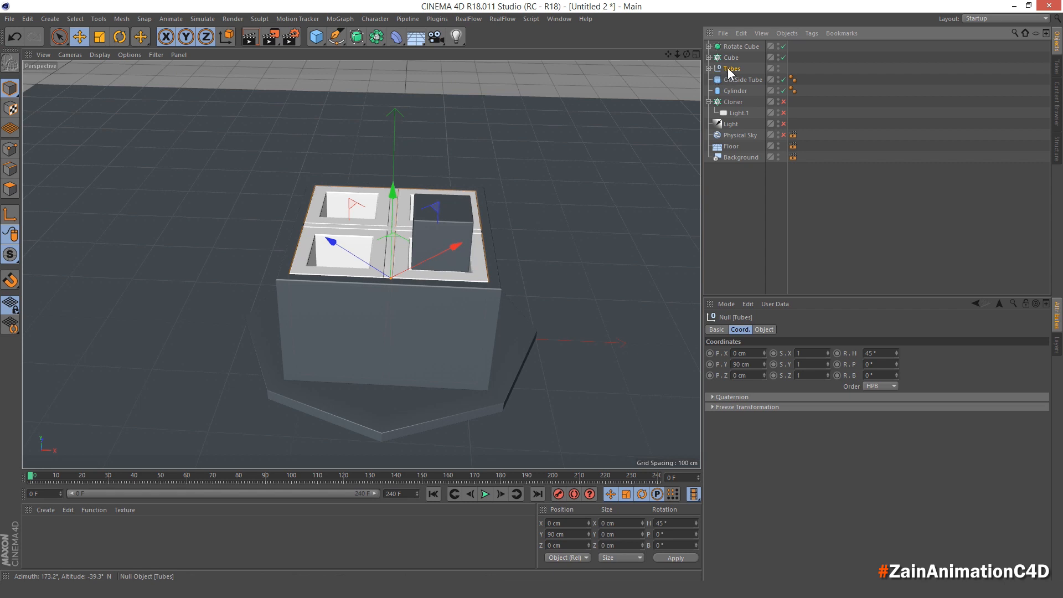
Add a Null object and name it Tubes And Cubes.
{"action": "left_click", "coordinate": [318, 34]}
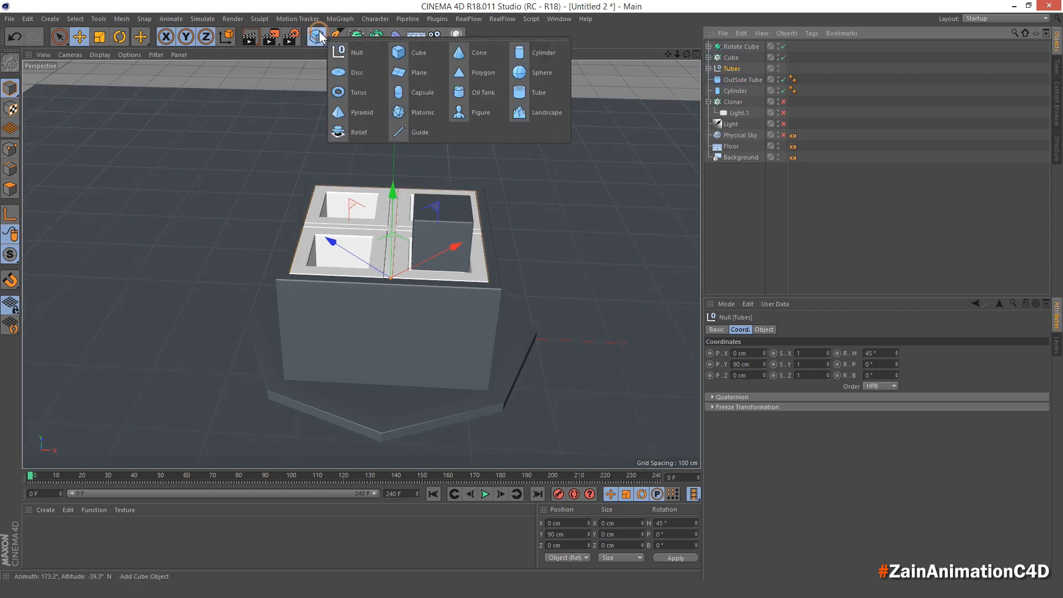
{"action": "left_click", "coordinate": [369, 51]}
{"action": "double_click", "coordinate": [732, 46]}
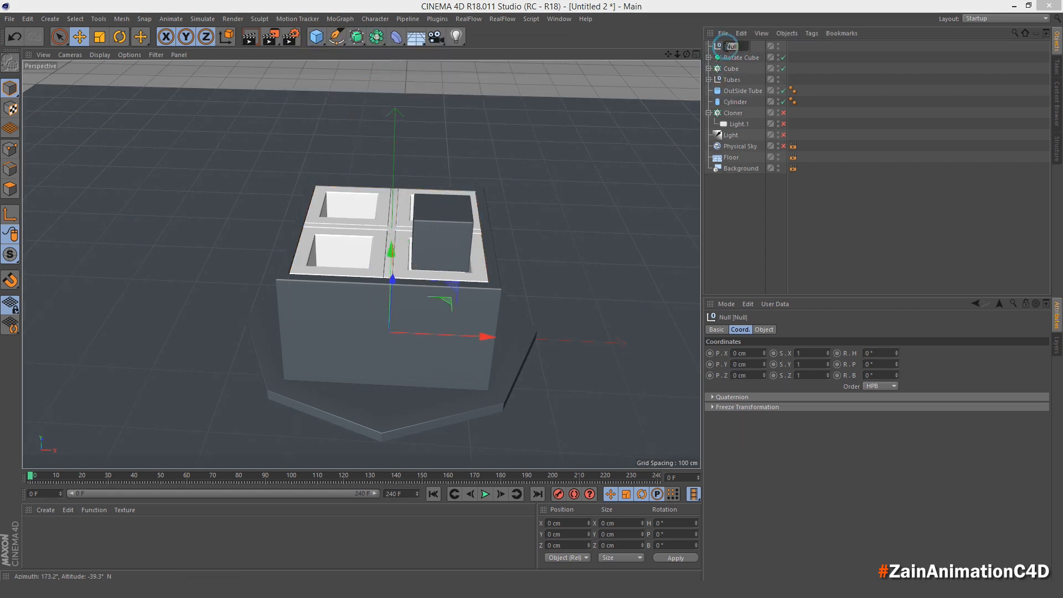
{"action": "type", "text": "Tubes"}
{"action": "key", "text": "Return"}
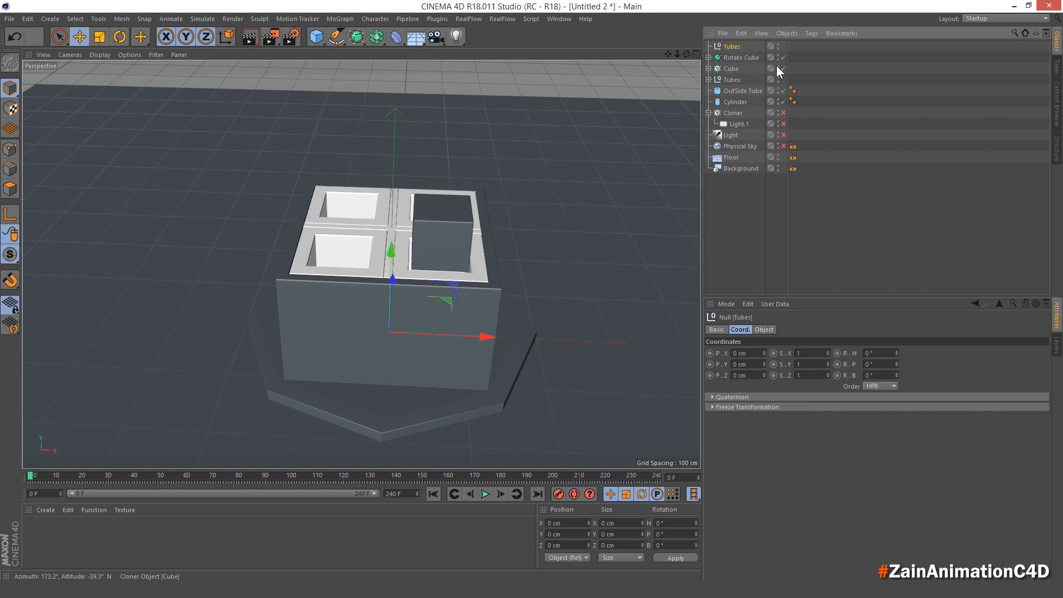
{"action": "double_click", "coordinate": [734, 46]}
{"action": "left_click", "coordinate": [740, 47]}
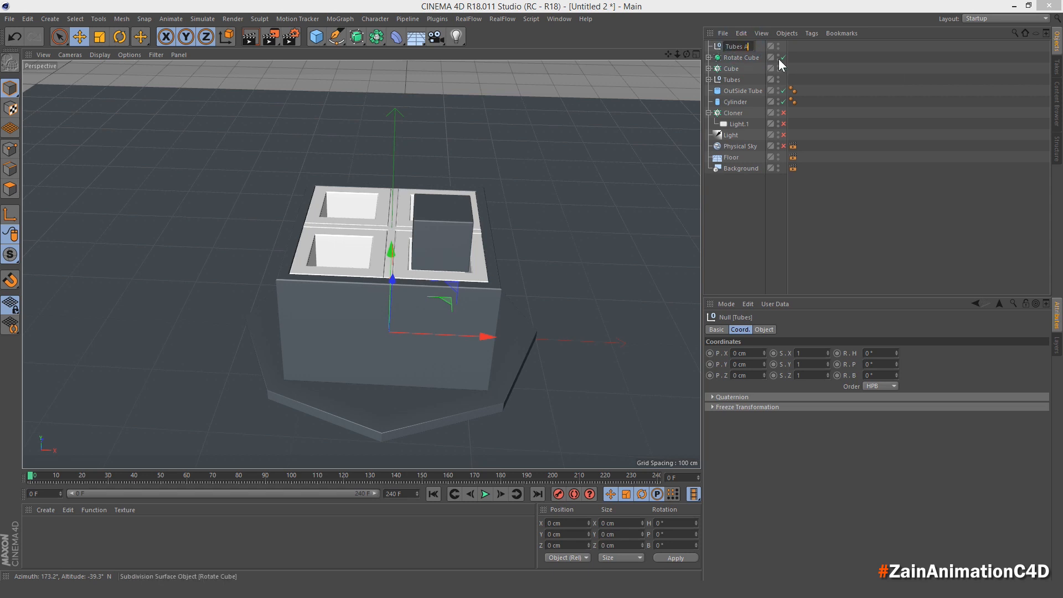
{"action": "type", "text": "And Cubes"}
{"action": "key", "text": "Return"}
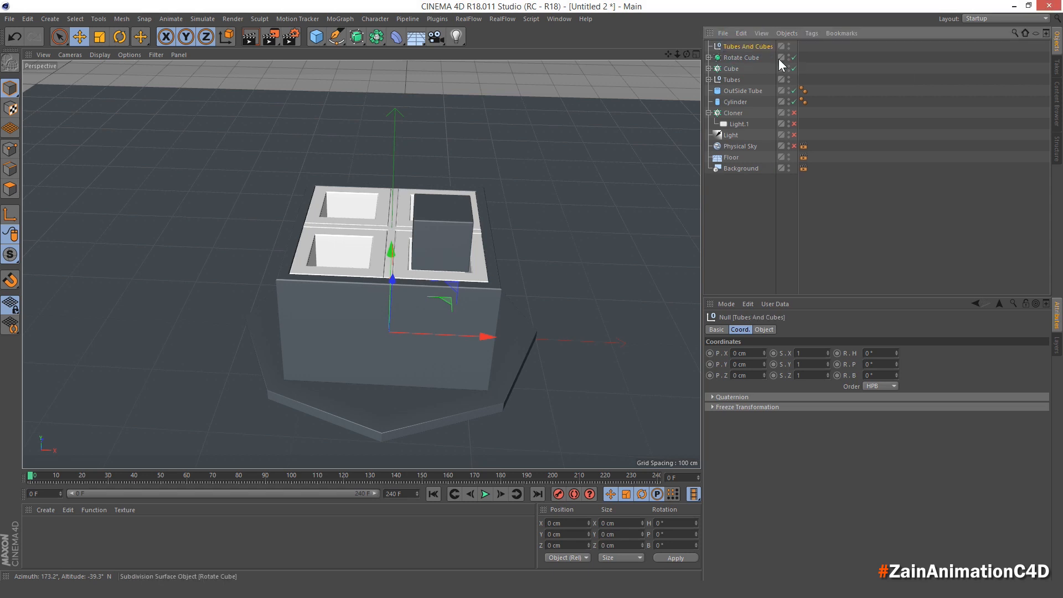
Place the Cube cloner and the converted Tubes group inside the Tubes And Cubes null.
{"action": "left_click", "coordinate": [747, 58]}
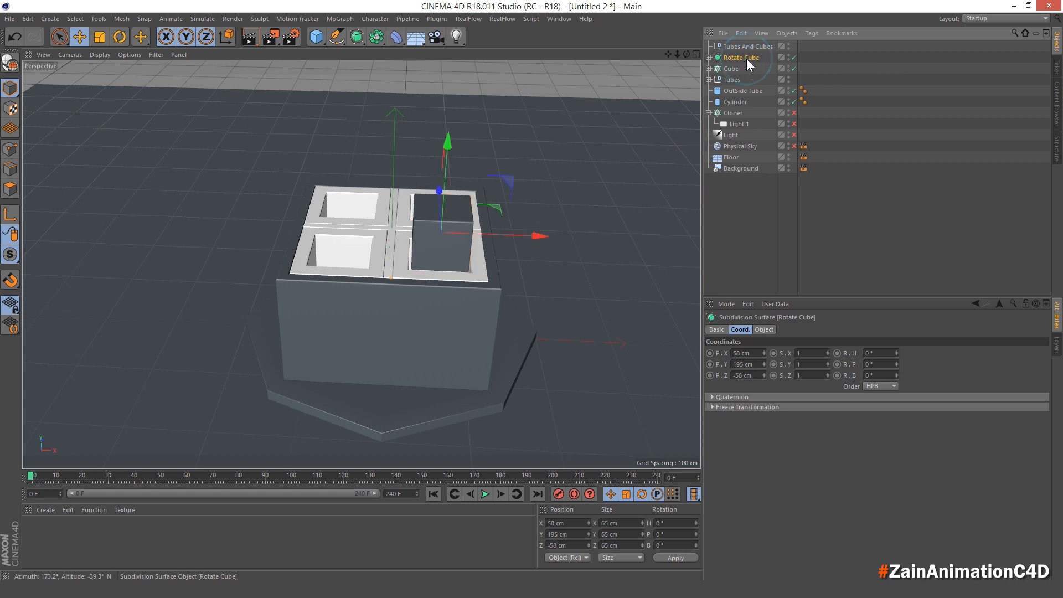
{"action": "left_click", "coordinate": [755, 69]}
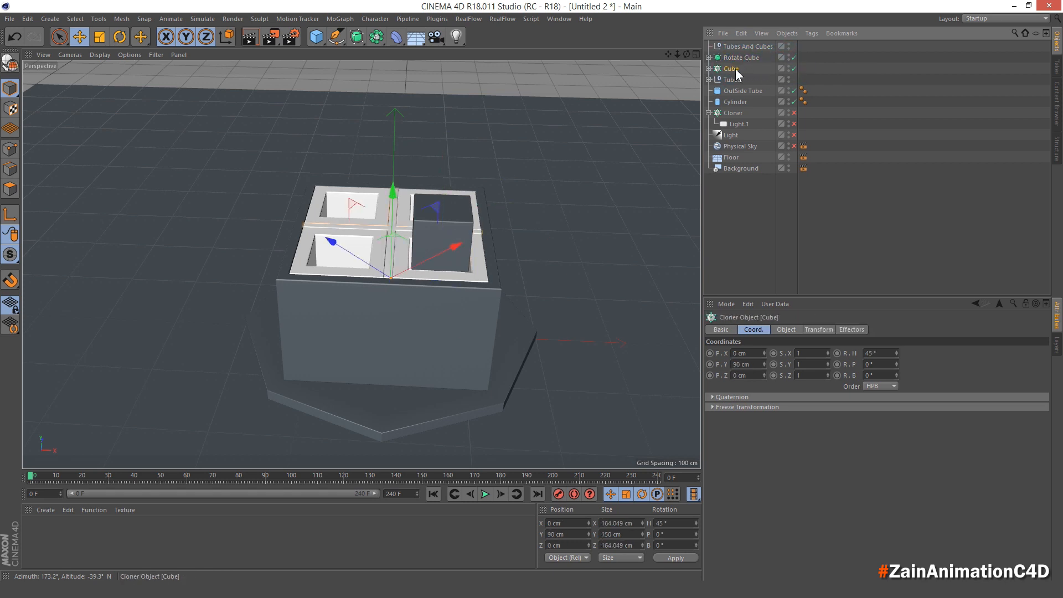
{"action": "left_click_drag", "start_coordinate": [750, 47], "coordinate": [749, 45]}
{"action": "left_click", "coordinate": [730, 80]}
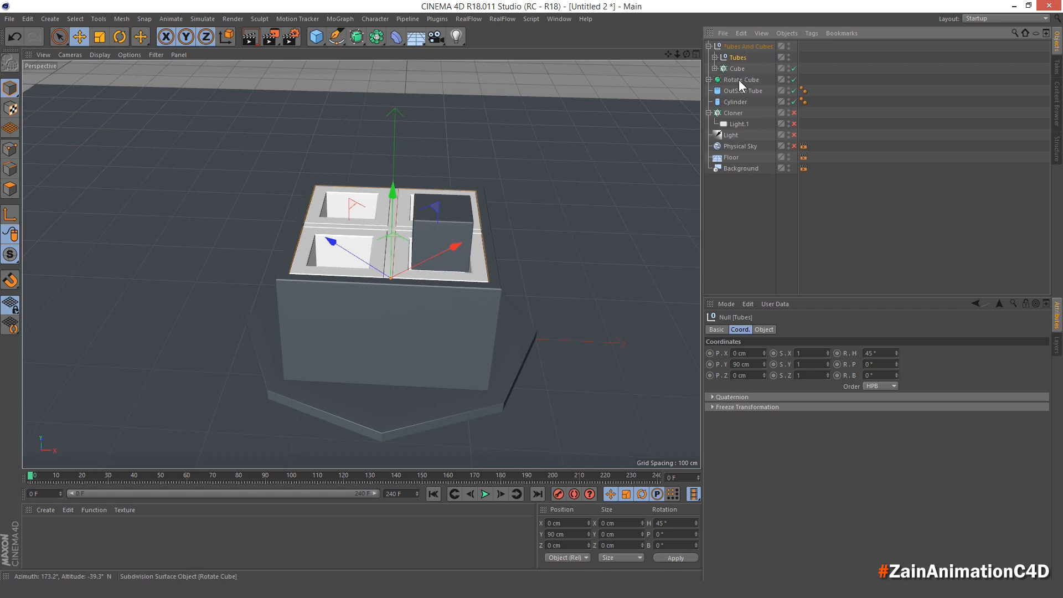
{"action": "left_click", "coordinate": [739, 80]}
Move OutSide Tube into the Tubes And Cubes null and collapse the group.
{"action": "left_click", "coordinate": [755, 93]}
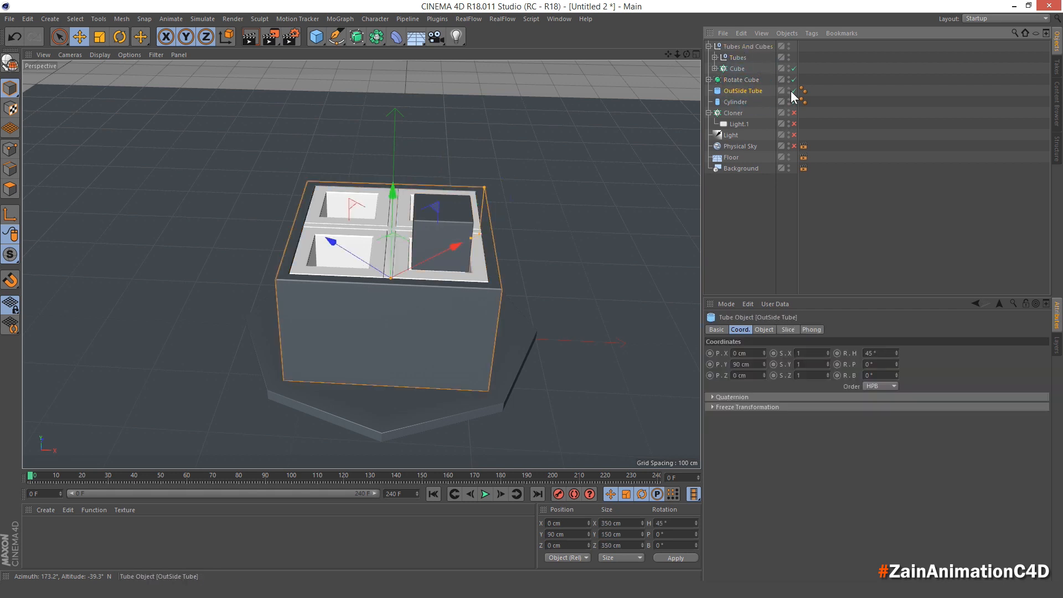
{"action": "left_click", "coordinate": [794, 91]}
{"action": "left_click", "coordinate": [794, 91]}
{"action": "left_click", "coordinate": [795, 91]}
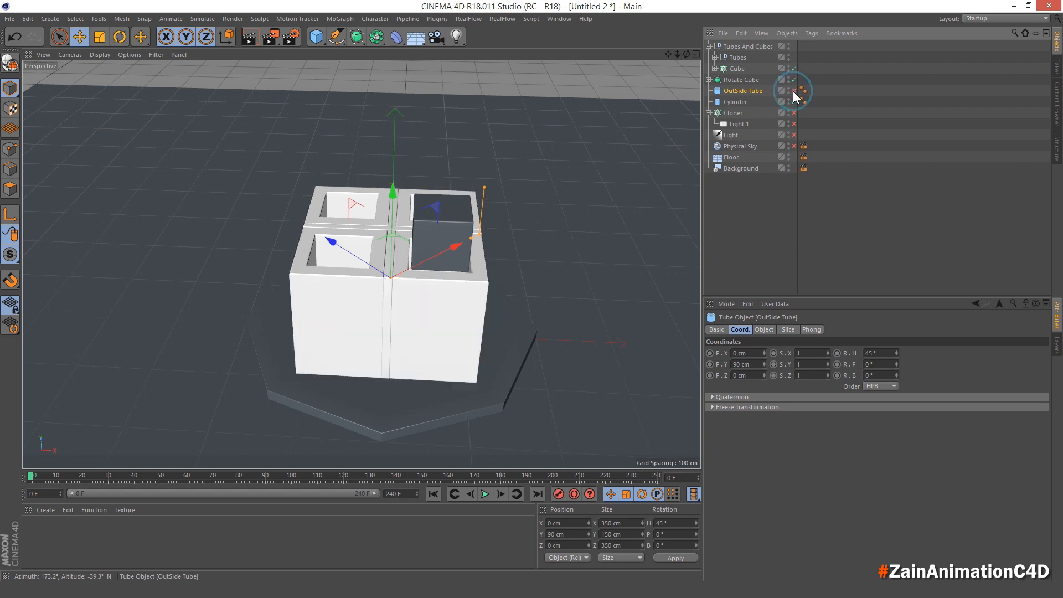
{"action": "left_click", "coordinate": [794, 90]}
{"action": "left_click_drag", "start_coordinate": [743, 75], "coordinate": [740, 53]}
{"action": "left_click", "coordinate": [709, 47]}
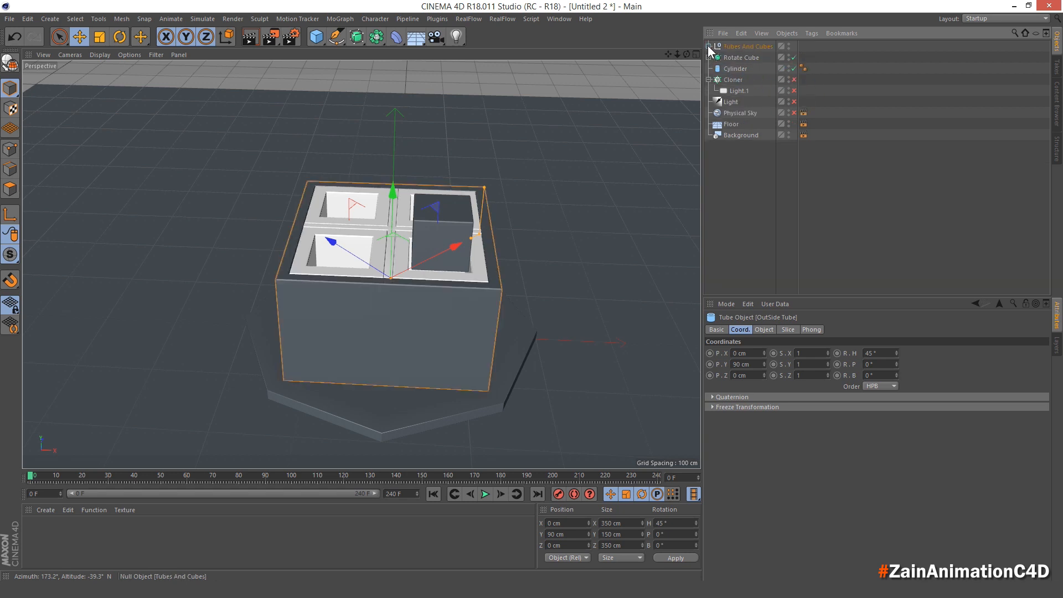
{"action": "left_click", "coordinate": [790, 46]}
{"action": "left_click", "coordinate": [789, 46]}
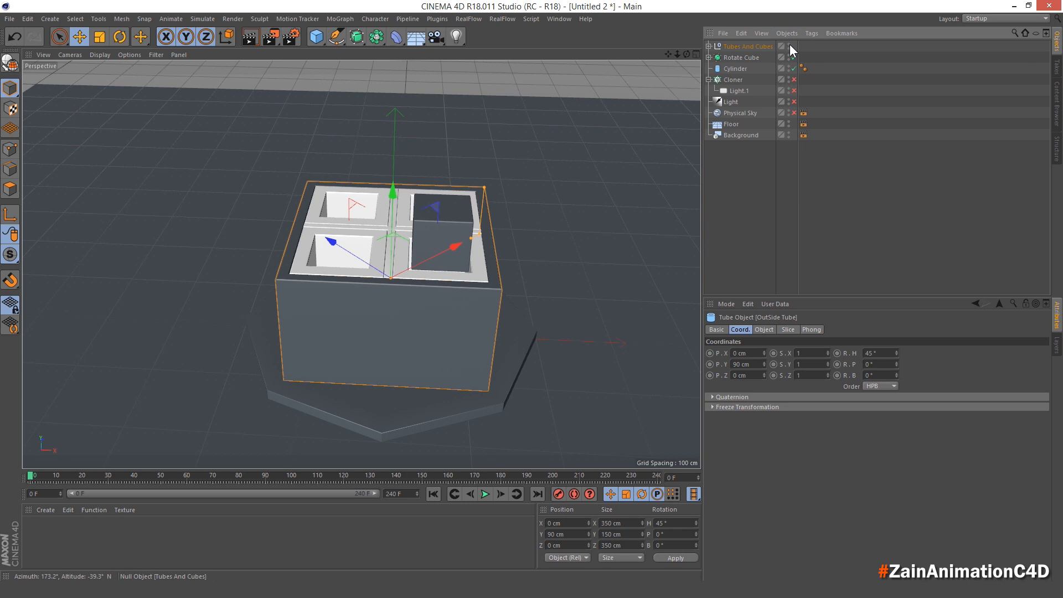
Select the Tubes And Cubes null, preview the animation, and return to the first frame.
{"action": "left_click", "coordinate": [726, 47]}
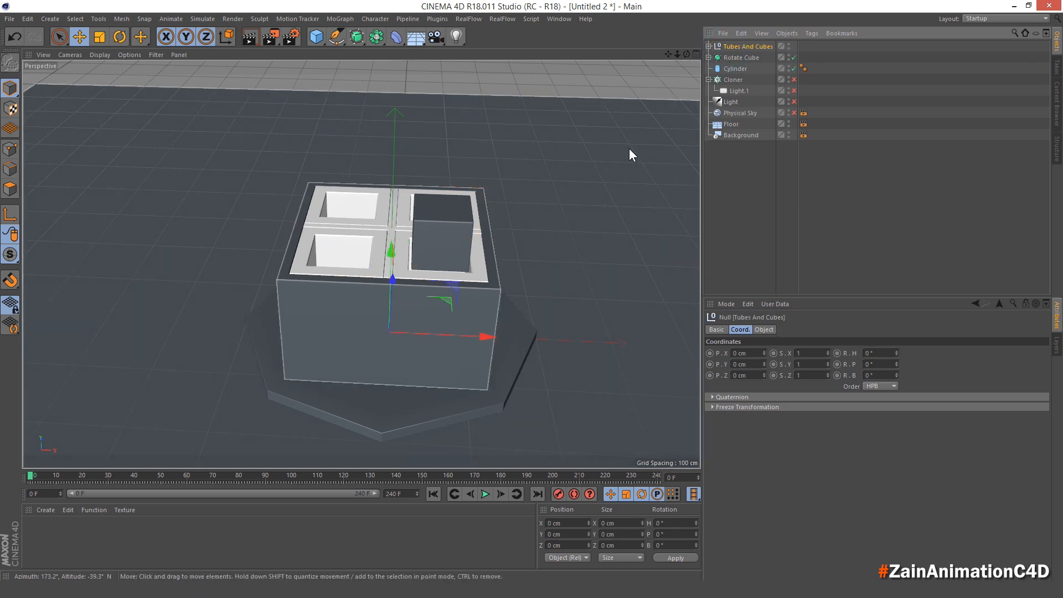
{"action": "left_click", "coordinate": [485, 494]}
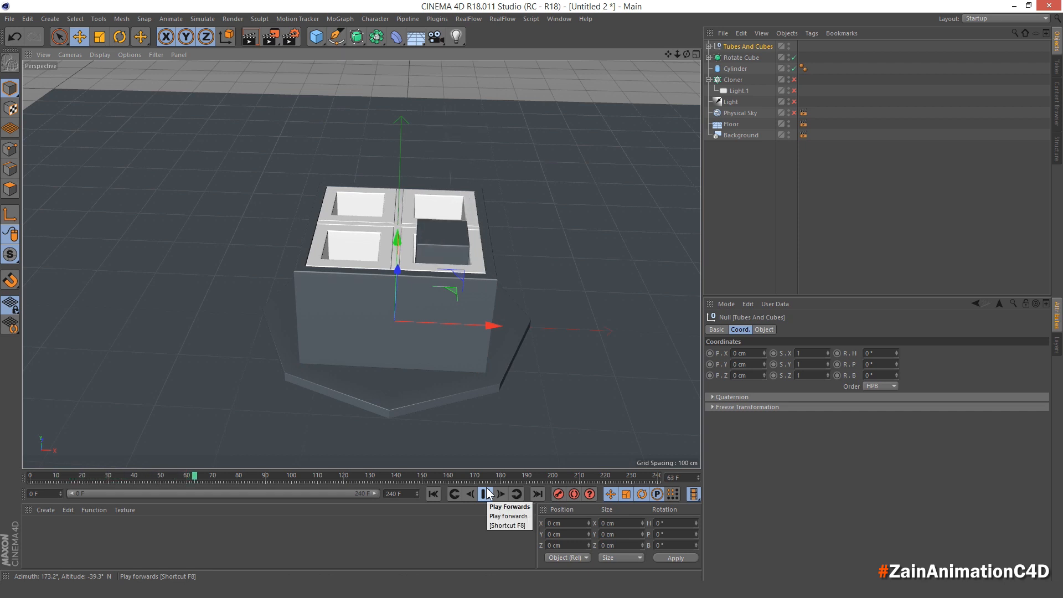
{"action": "left_click", "coordinate": [485, 494]}
{"action": "left_click", "coordinate": [433, 494]}
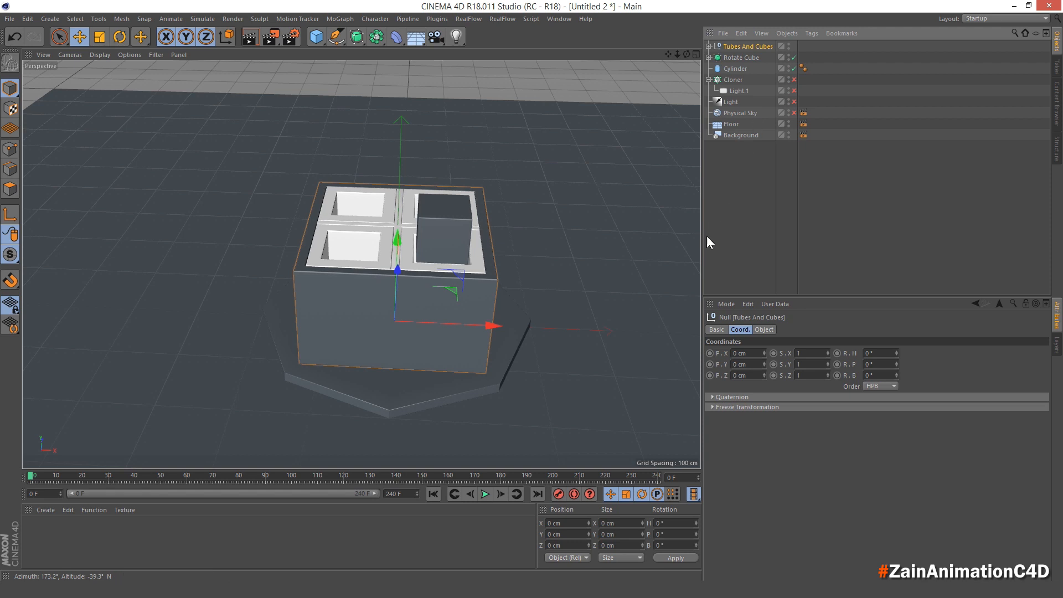
Keyframe the Tubes And Cubes null's heading rotation (R.H) at 0° on frame 30.
{"action": "left_click", "coordinate": [745, 46]}
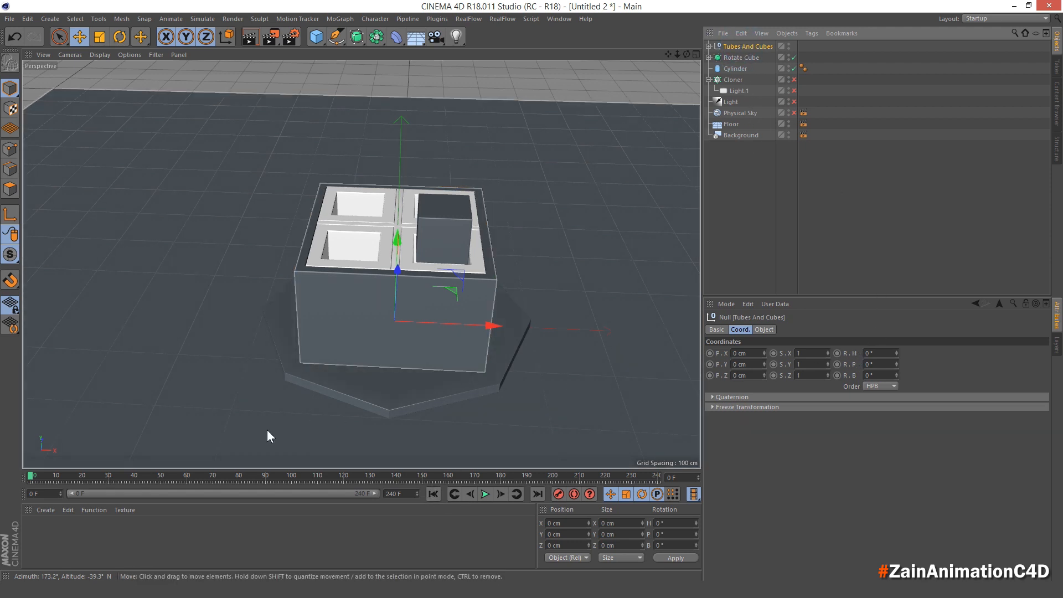
{"action": "left_click", "coordinate": [86, 475]}
{"action": "left_click_drag", "start_coordinate": [87, 475], "coordinate": [108, 485]}
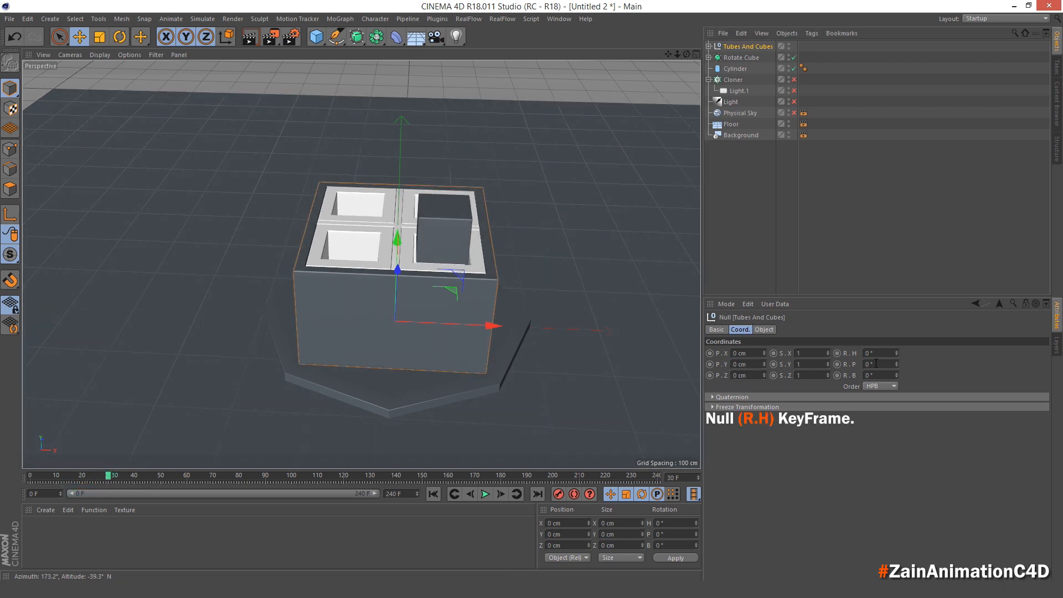
{"action": "left_click", "coordinate": [853, 355]}
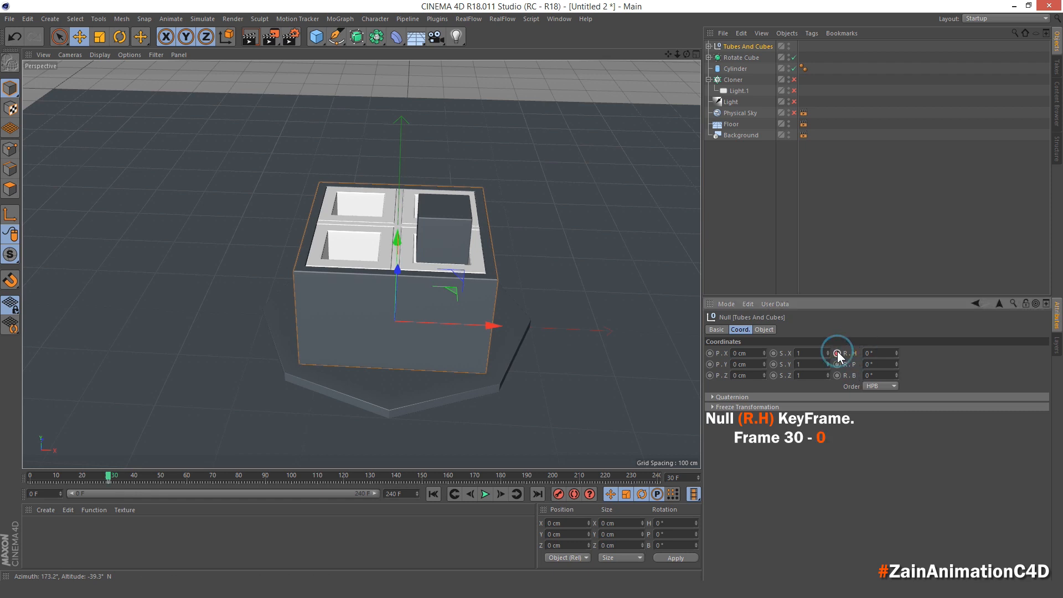
{"action": "left_click", "coordinate": [838, 353]}
Set the null's heading rotation (R.H) to 90° and keyframe it on frames 60 and 90.
{"action": "left_click", "coordinate": [187, 477]}
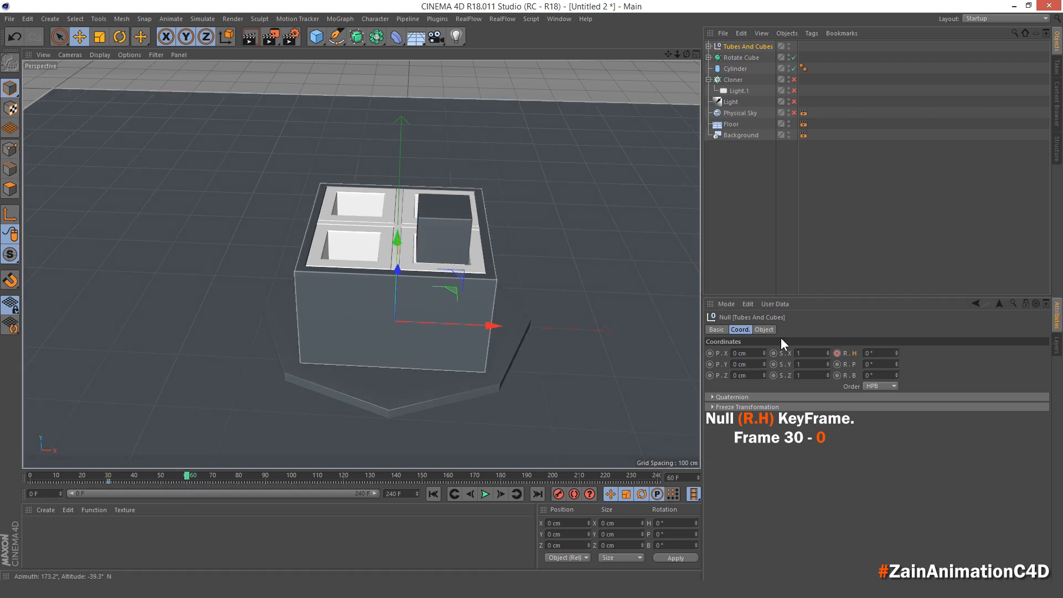
{"action": "double_click", "coordinate": [881, 354]}
{"action": "type", "text": "9"}
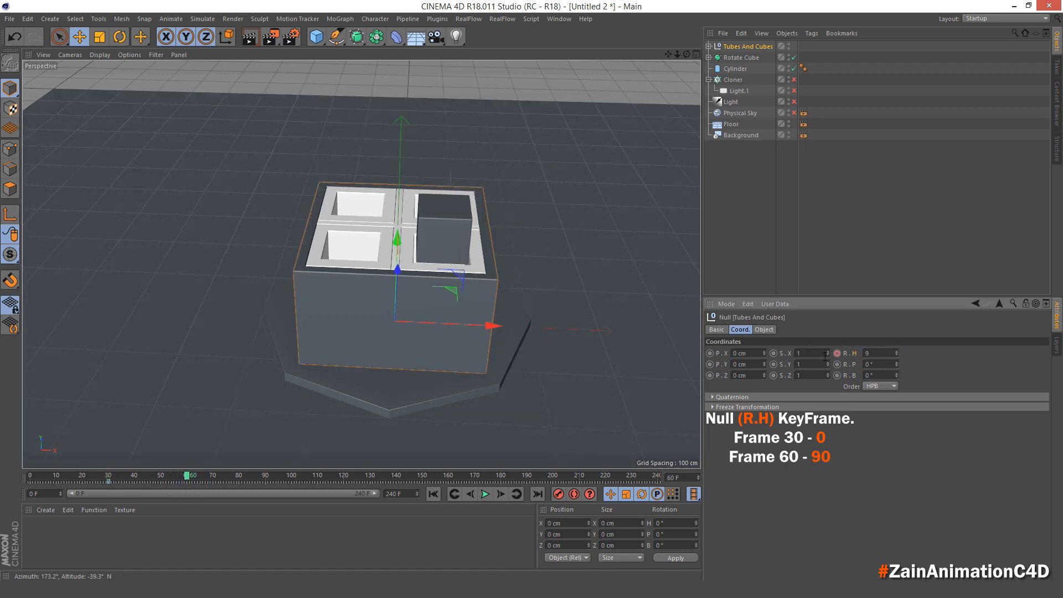
{"action": "type", "text": "0"}
{"action": "key", "text": "Return"}
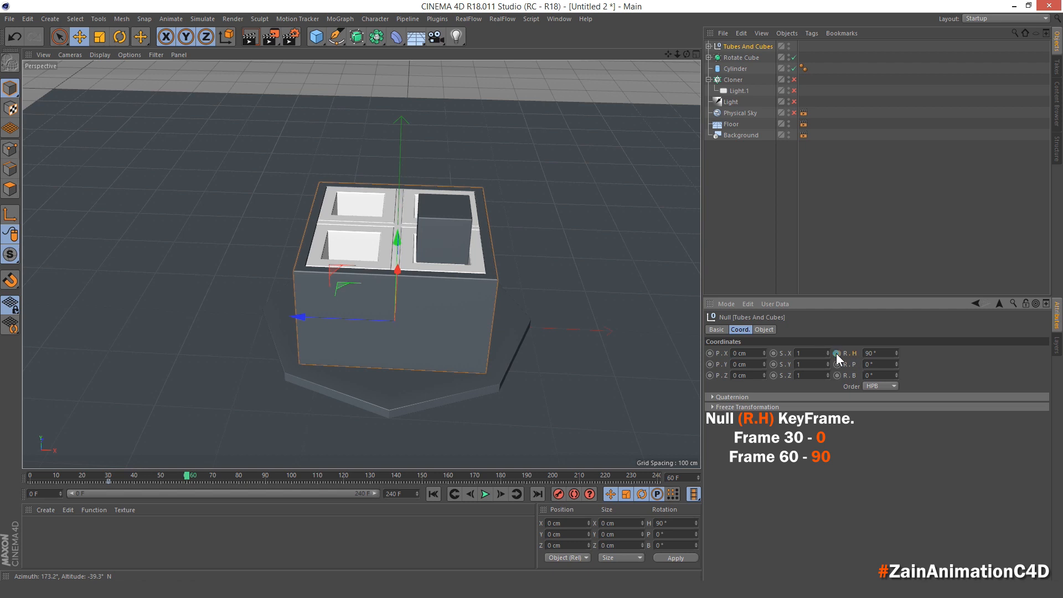
{"action": "left_click", "coordinate": [837, 354]}
{"action": "left_click_drag", "start_coordinate": [190, 478], "coordinate": [267, 491]}
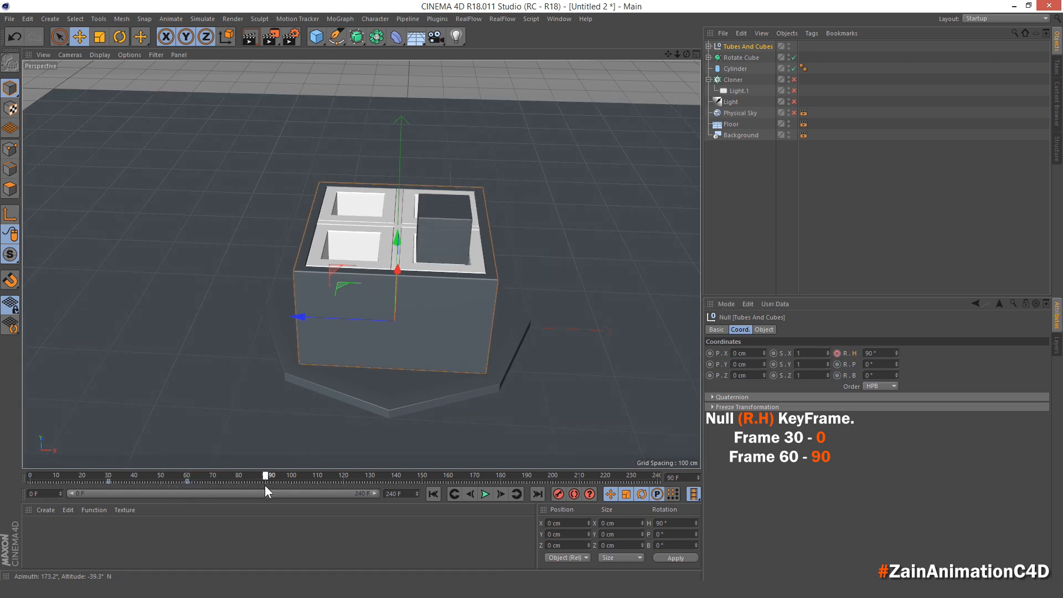
{"action": "left_click", "coordinate": [837, 353]}
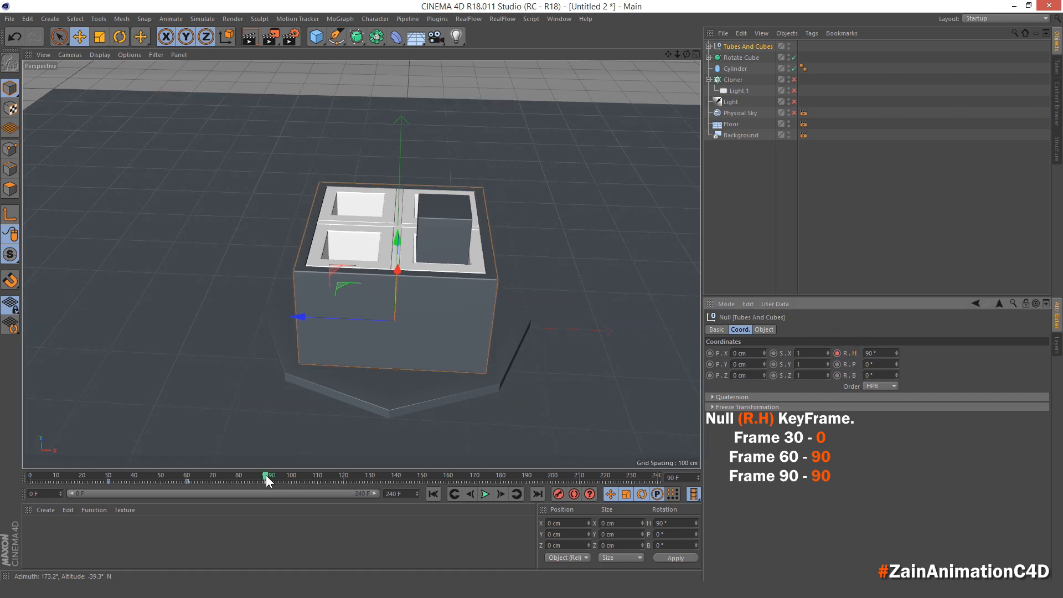
Set the null's heading rotation (R.H) to 180° and keyframe it on frames 120 and 150.
{"action": "left_click_drag", "start_coordinate": [265, 477], "coordinate": [343, 487]}
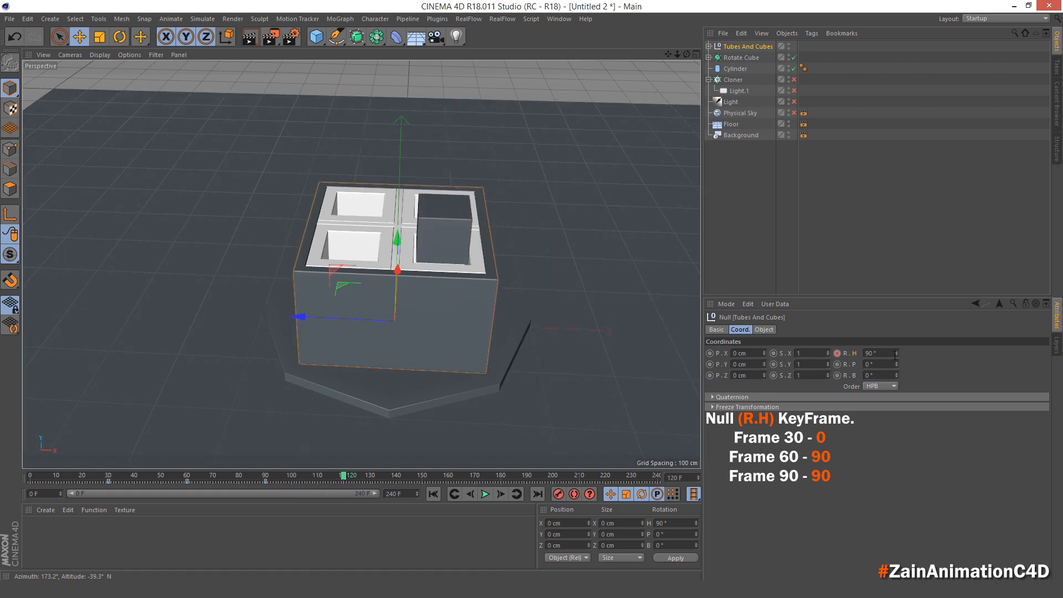
{"action": "left_click_drag", "start_coordinate": [895, 356], "coordinate": [831, 356]}
{"action": "type", "text": "180"}
{"action": "key", "text": "Return"}
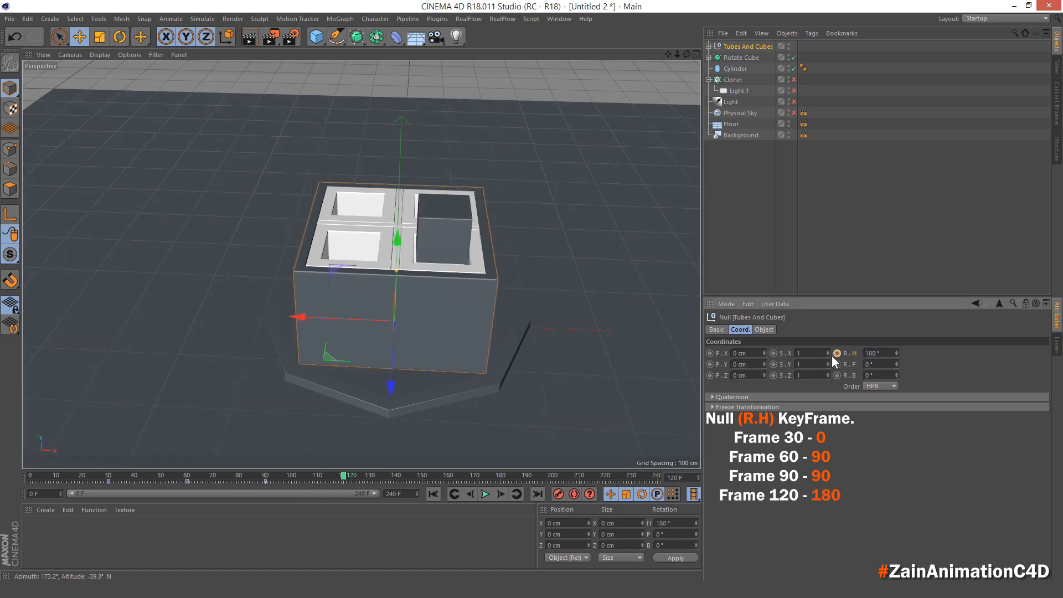
{"action": "left_click", "coordinate": [837, 354]}
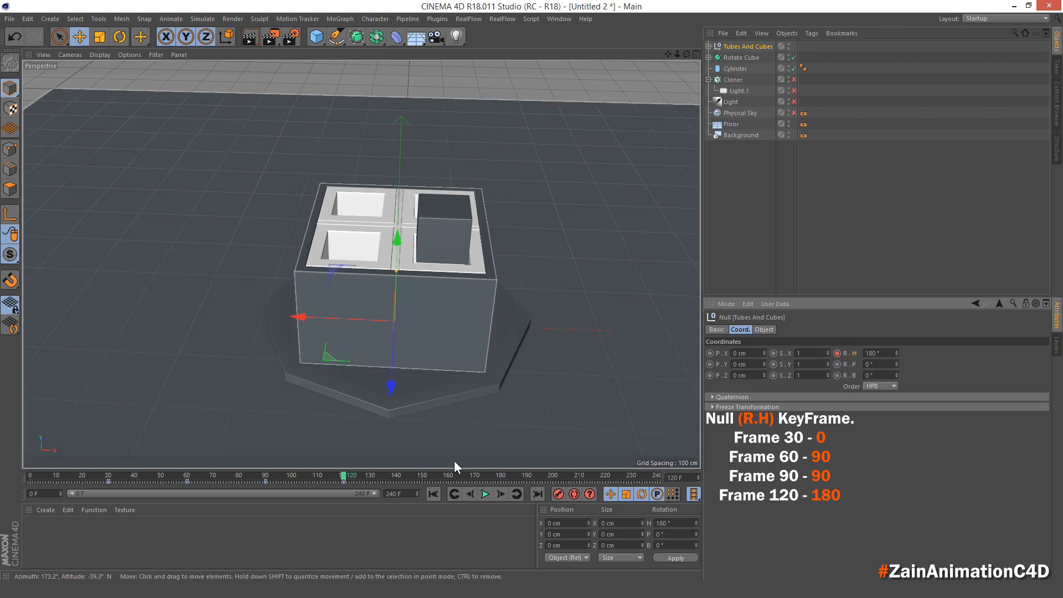
{"action": "left_click_drag", "start_coordinate": [343, 477], "coordinate": [423, 480]}
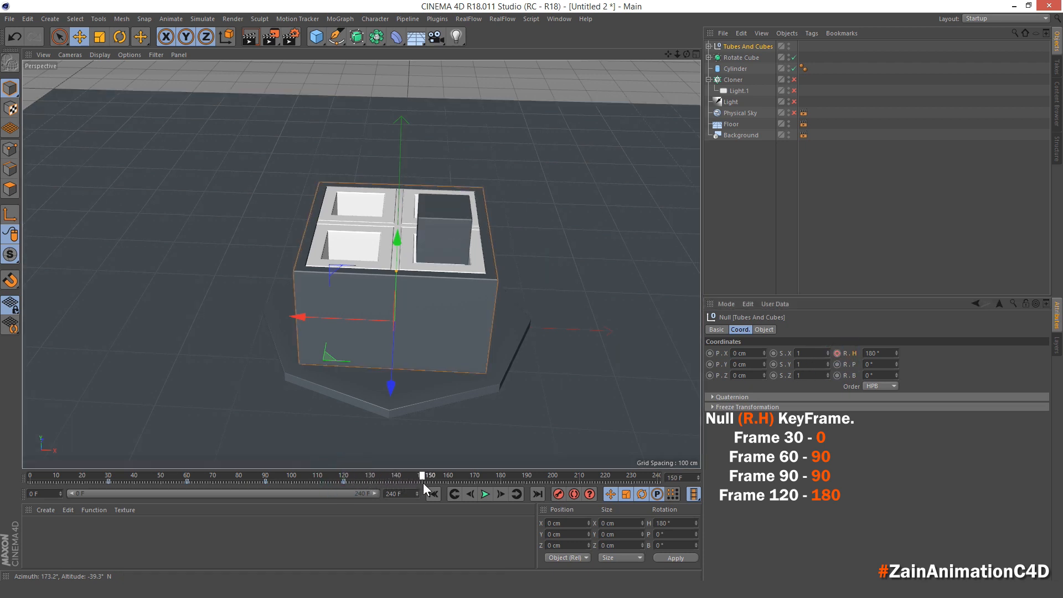
{"action": "left_click", "coordinate": [838, 354]}
Set the null's heading rotation (R.H) to 270° and keyframe it on frames 180 and 210.
{"action": "left_click_drag", "start_coordinate": [433, 475], "coordinate": [501, 489]}
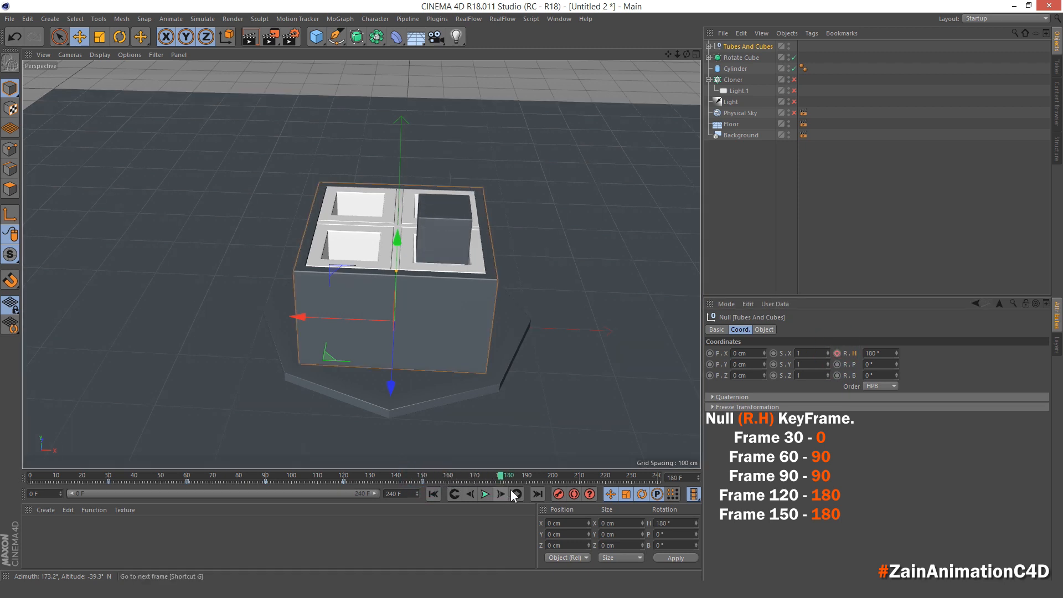
{"action": "left_click", "coordinate": [883, 353]}
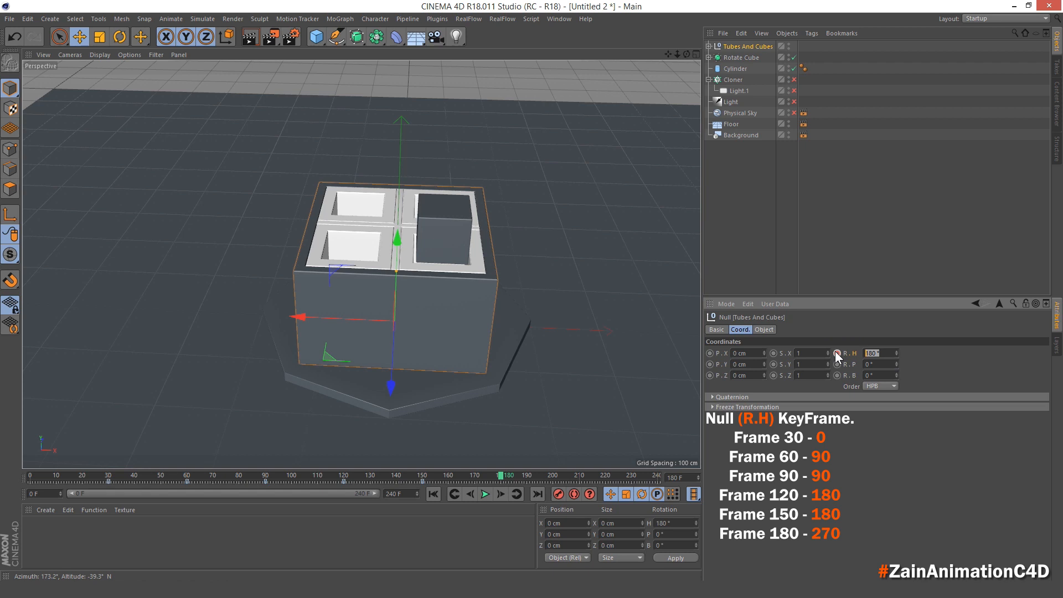
{"action": "key", "text": "Return"}
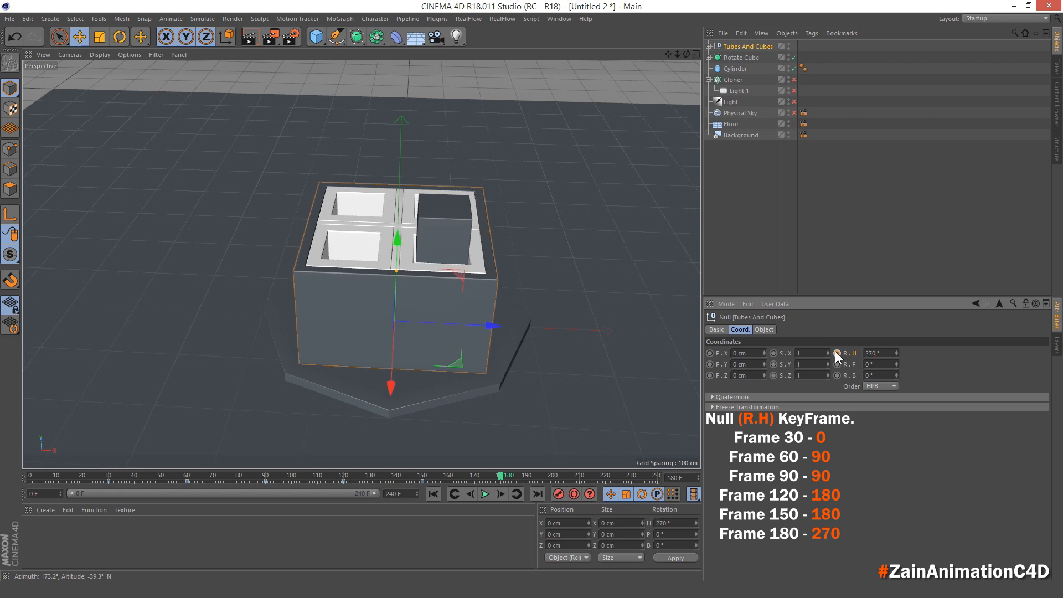
{"action": "left_click", "coordinate": [837, 354], "text": "ctrl"}
{"action": "left_click_drag", "start_coordinate": [504, 476], "coordinate": [582, 479]}
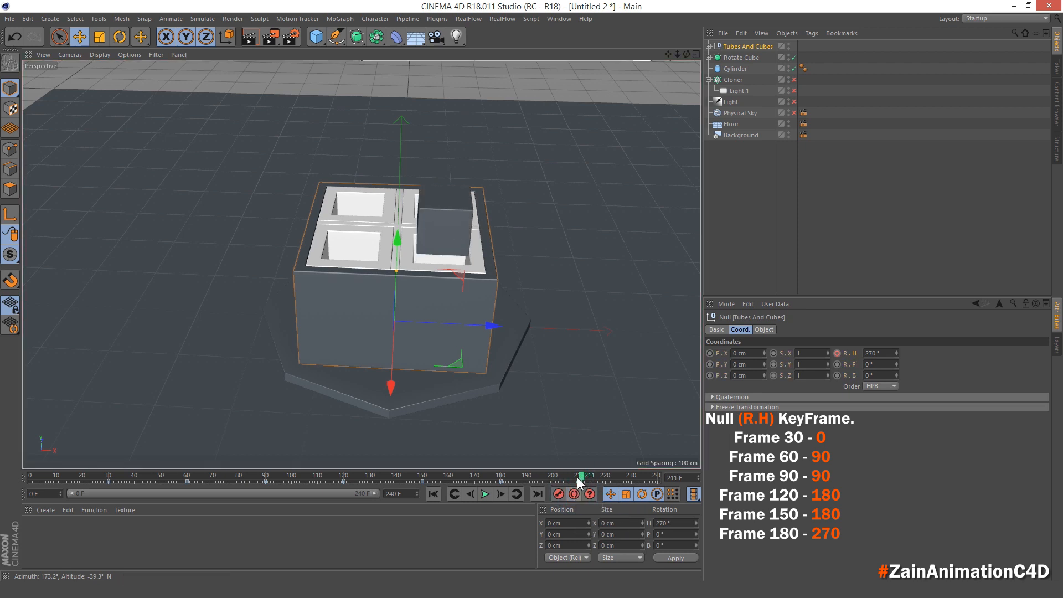
{"action": "left_click_drag", "start_coordinate": [585, 482], "coordinate": [582, 485]}
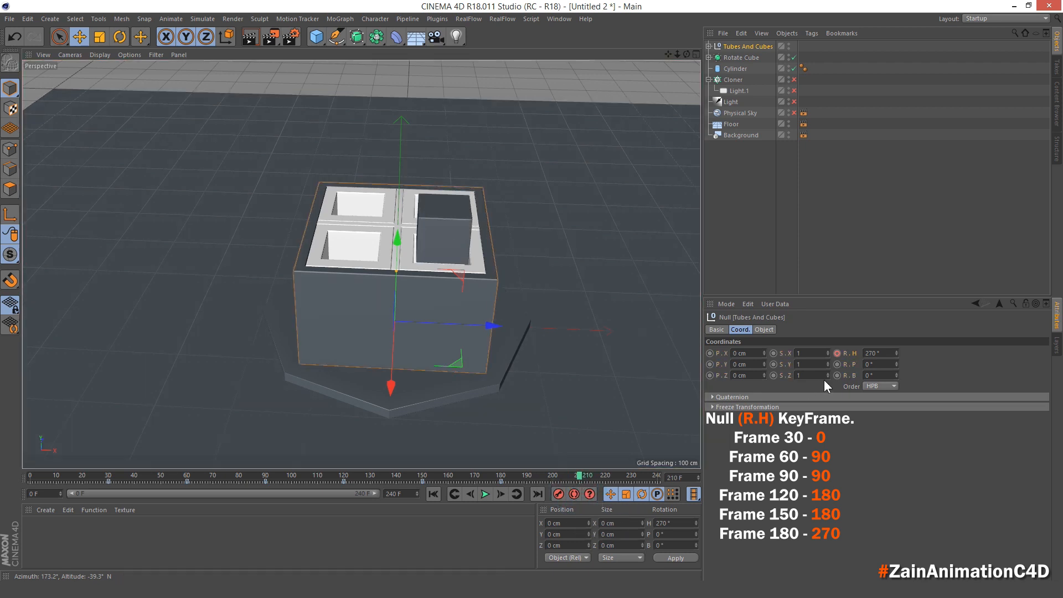
{"action": "left_click", "coordinate": [838, 354]}
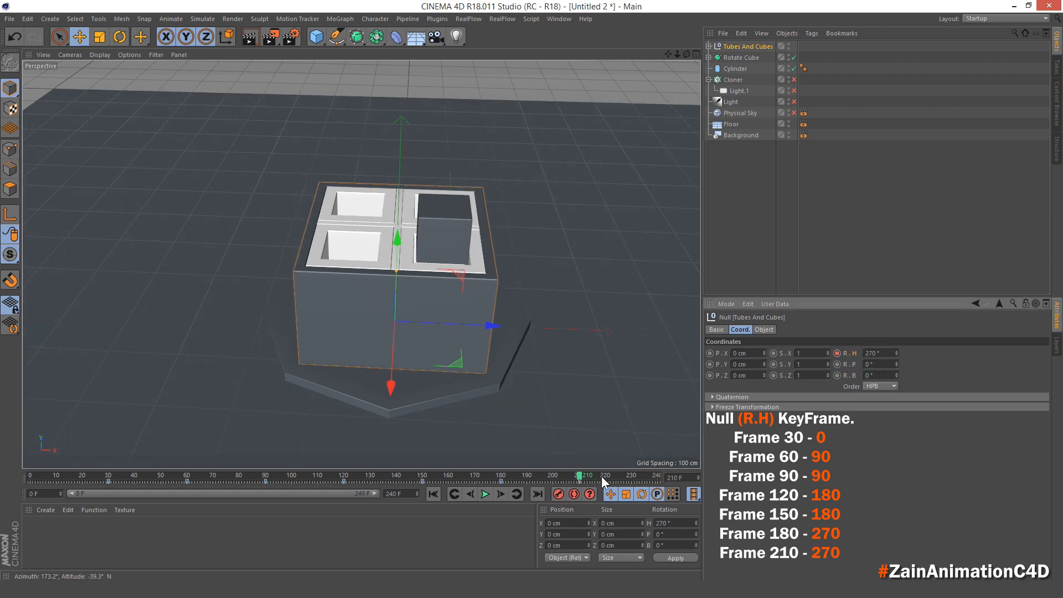
Set the null's heading rotation (R.H) to 360° and keyframe it on frame 240.
{"action": "left_click_drag", "start_coordinate": [585, 480], "coordinate": [676, 480]}
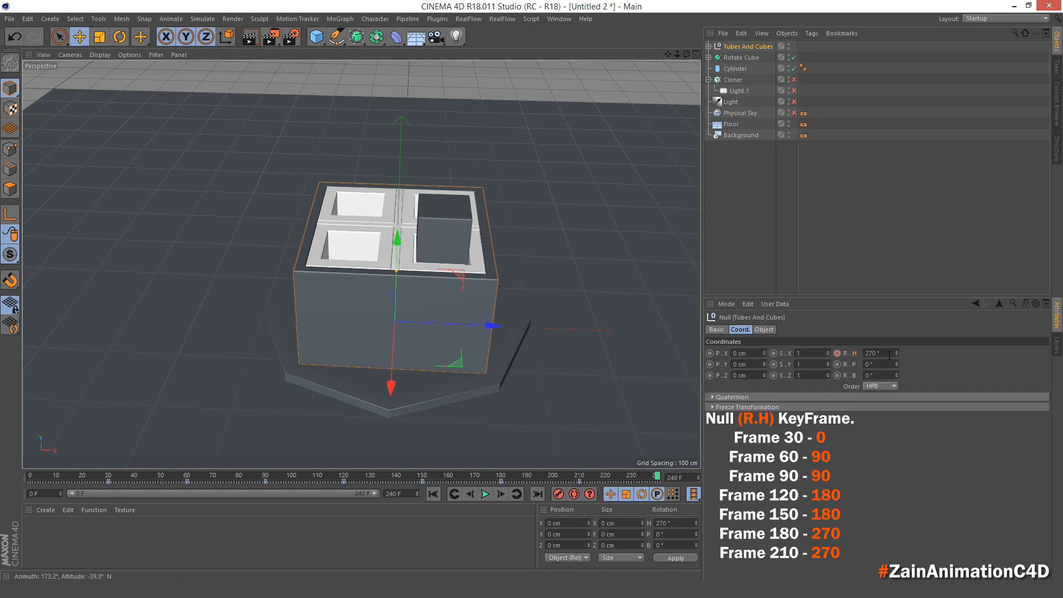
{"action": "double_click", "coordinate": [890, 355]}
{"action": "type", "text": "360"}
{"action": "key", "text": "Return"}
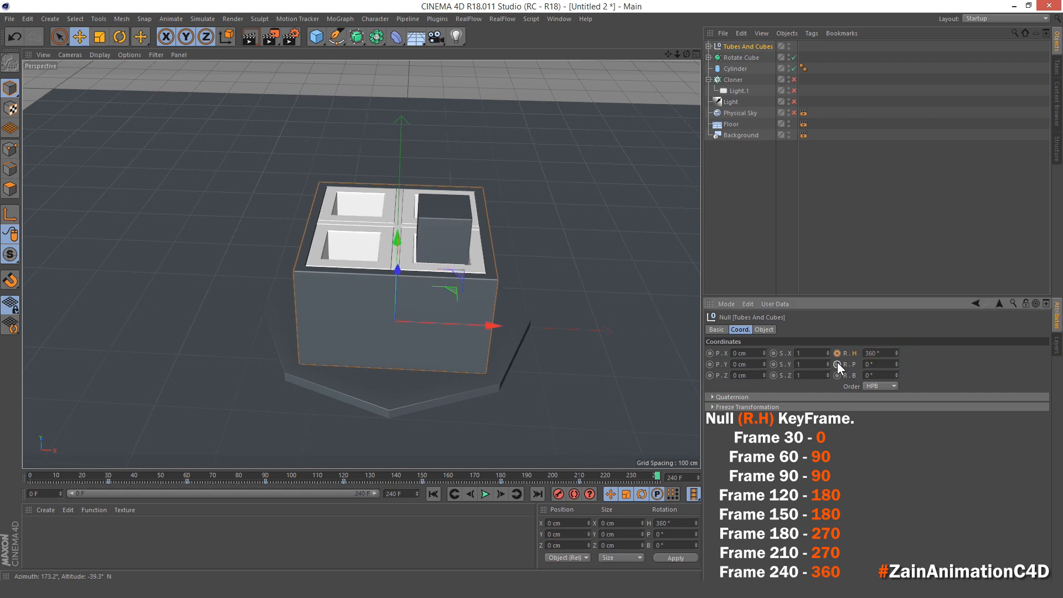
{"action": "left_click", "coordinate": [838, 354], "text": "ctrl"}
Play the animation from the start to check the tube group's stepwise rotation, and return to the first frame.
{"action": "left_click", "coordinate": [433, 494]}
{"action": "left_click", "coordinate": [486, 495]}
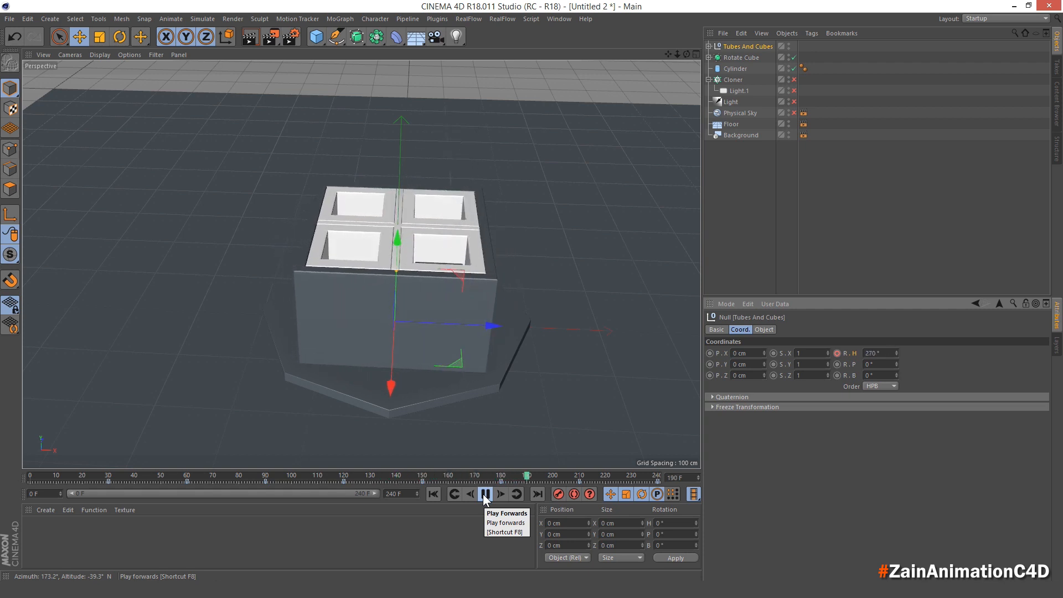
{"action": "left_click", "coordinate": [485, 494]}
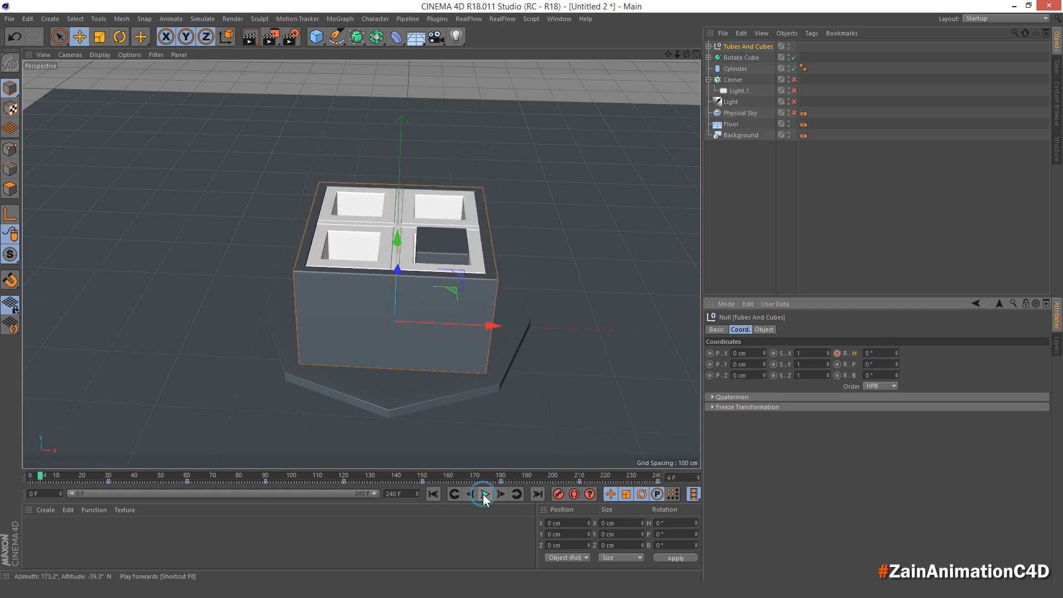
{"action": "left_click", "coordinate": [433, 494]}
Expand the Rotate Cube subdivision surface, select the cube inside it, and switch that cube off and on to identify it.
{"action": "scroll", "coordinate": [398, 327], "scroll_direction": "up", "scroll_amount": 5}
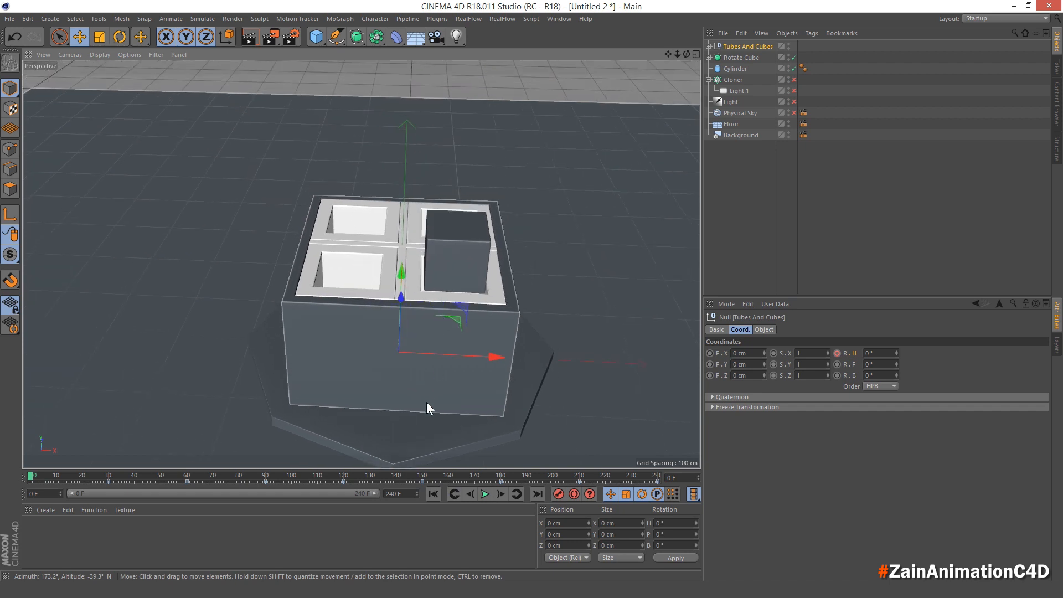
{"action": "scroll", "coordinate": [426, 408], "scroll_direction": "down", "scroll_amount": 5}
{"action": "left_click", "coordinate": [740, 57]}
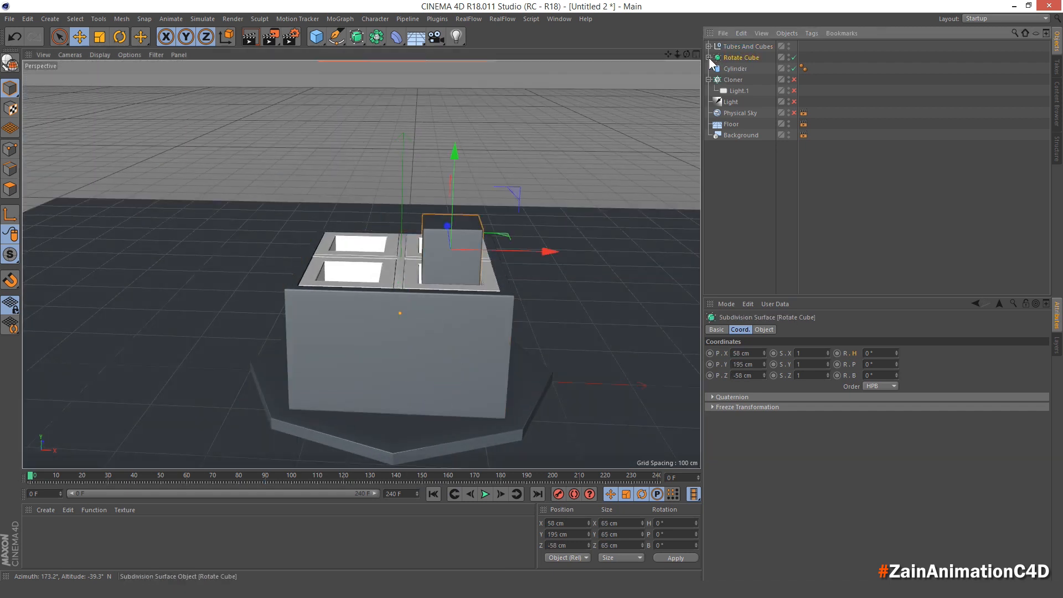
{"action": "left_click", "coordinate": [709, 58]}
{"action": "left_click", "coordinate": [746, 68]}
{"action": "left_click", "coordinate": [794, 68]}
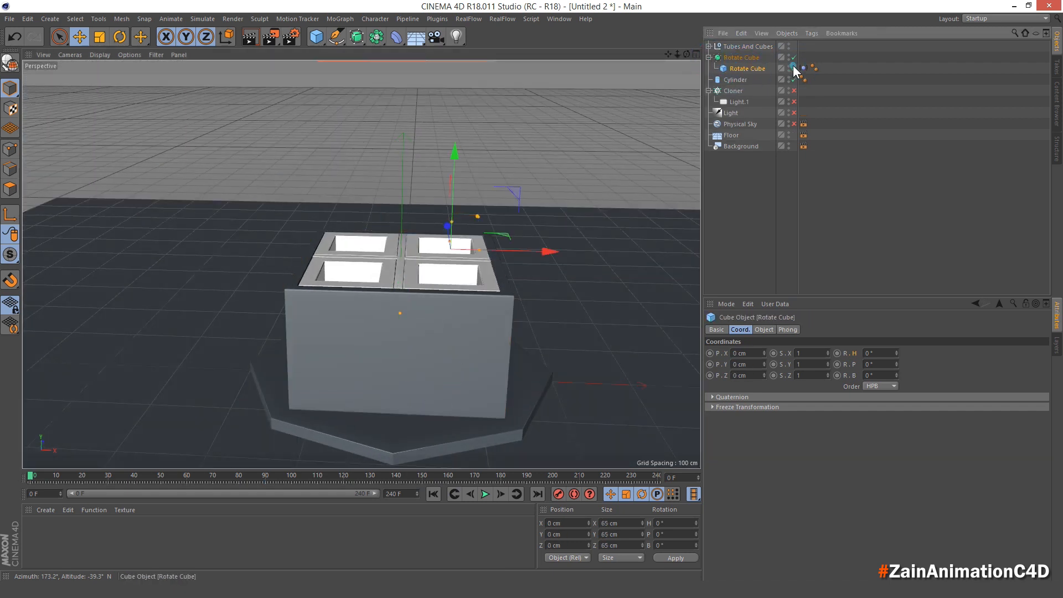
{"action": "left_click", "coordinate": [794, 68]}
{"action": "left_click", "coordinate": [793, 68]}
{"action": "left_click", "coordinate": [794, 68]}
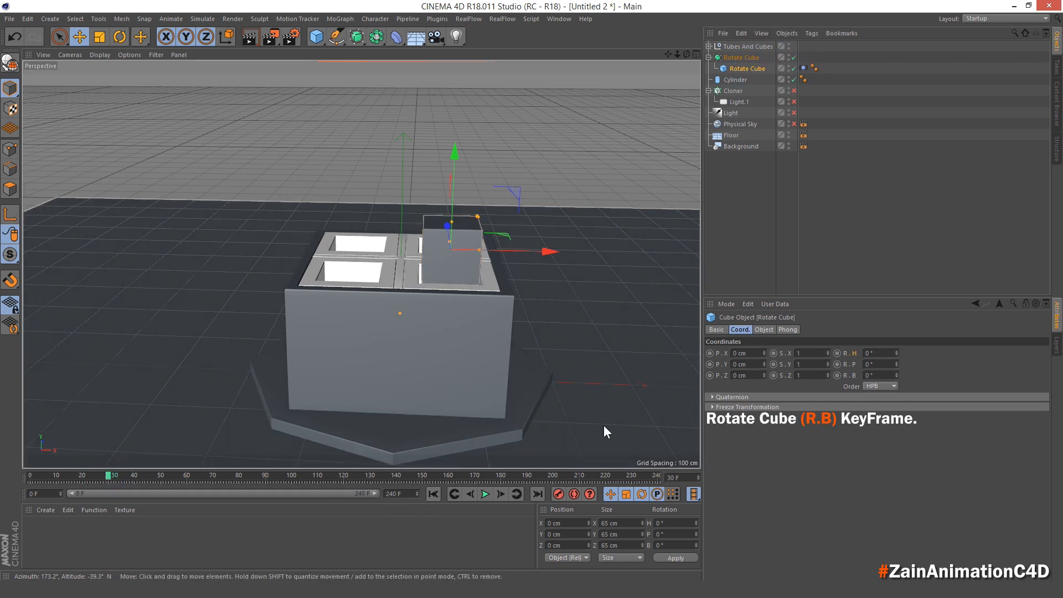
Keyframe the inner Rotate Cube's bank rotation (R.B) at 0° on frame 30 and at 180° on frames 60 and 90.
{"action": "left_click", "coordinate": [838, 375]}
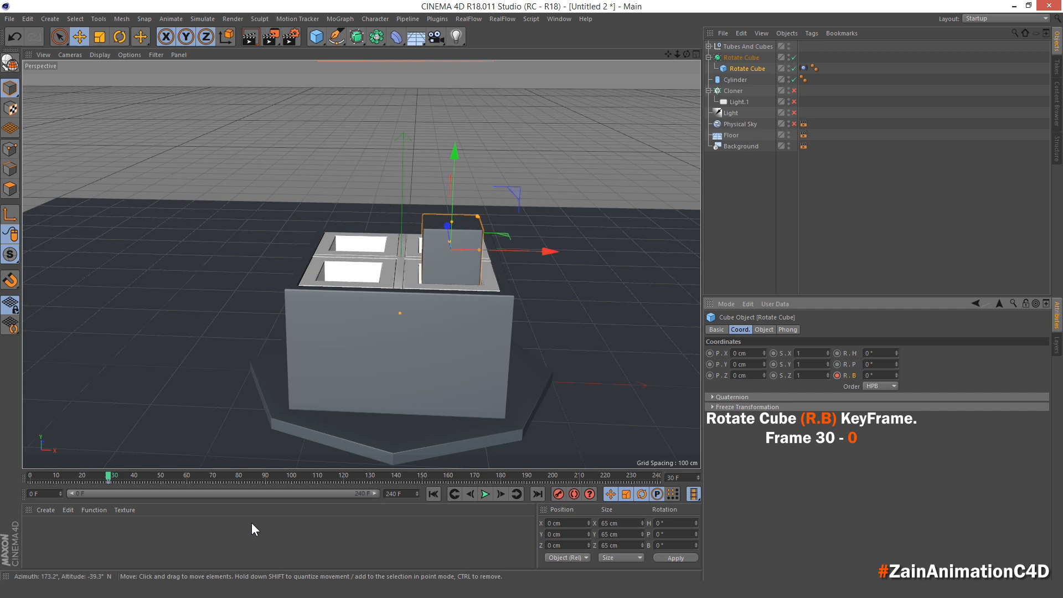
{"action": "left_click", "coordinate": [186, 475]}
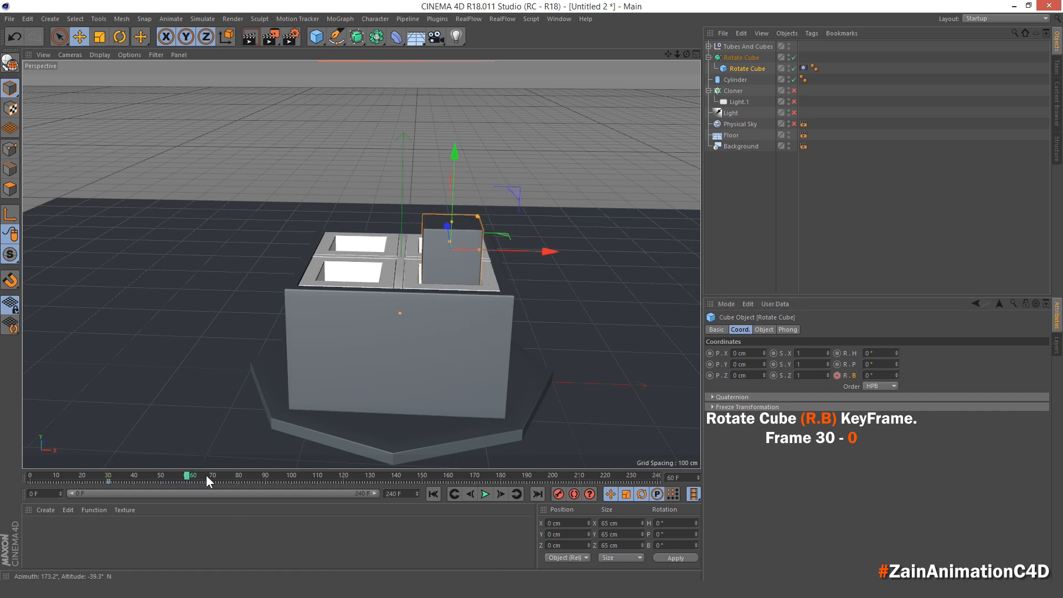
{"action": "left_click", "coordinate": [876, 376]}
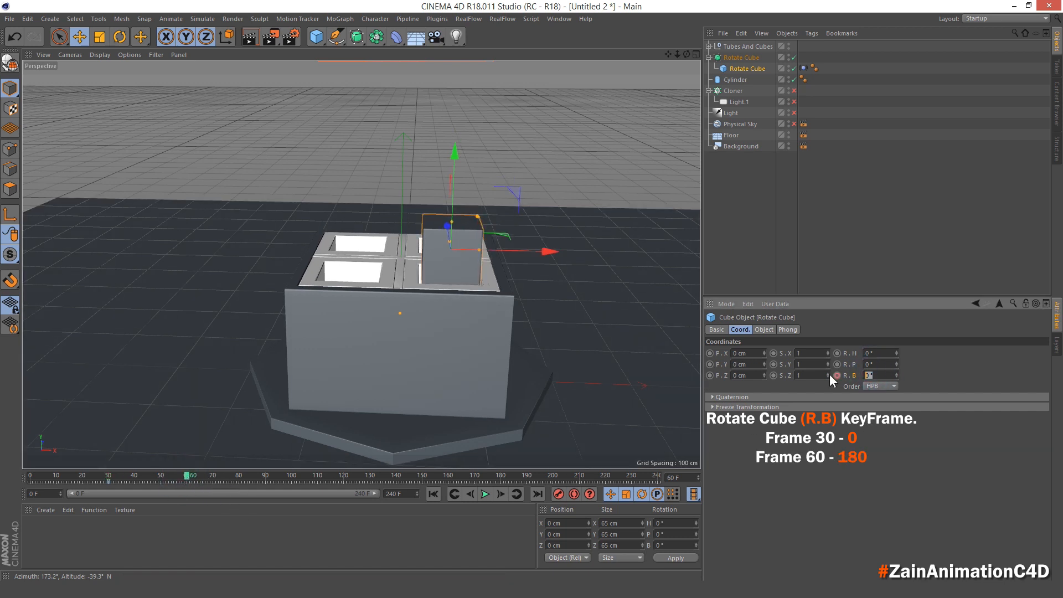
{"action": "type", "text": "180"}
{"action": "key", "text": "Return"}
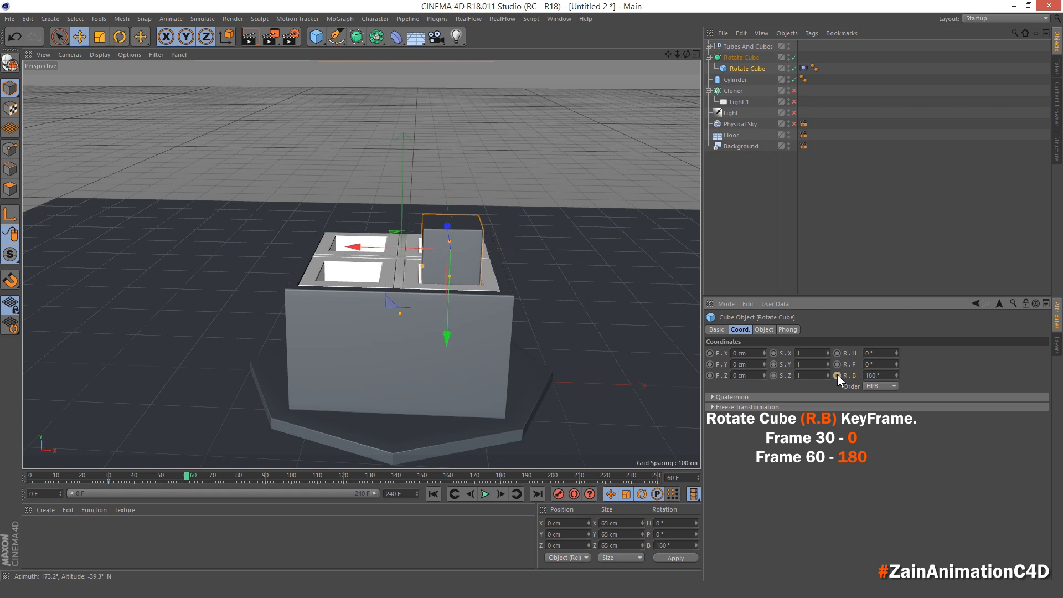
{"action": "left_click", "coordinate": [837, 375]}
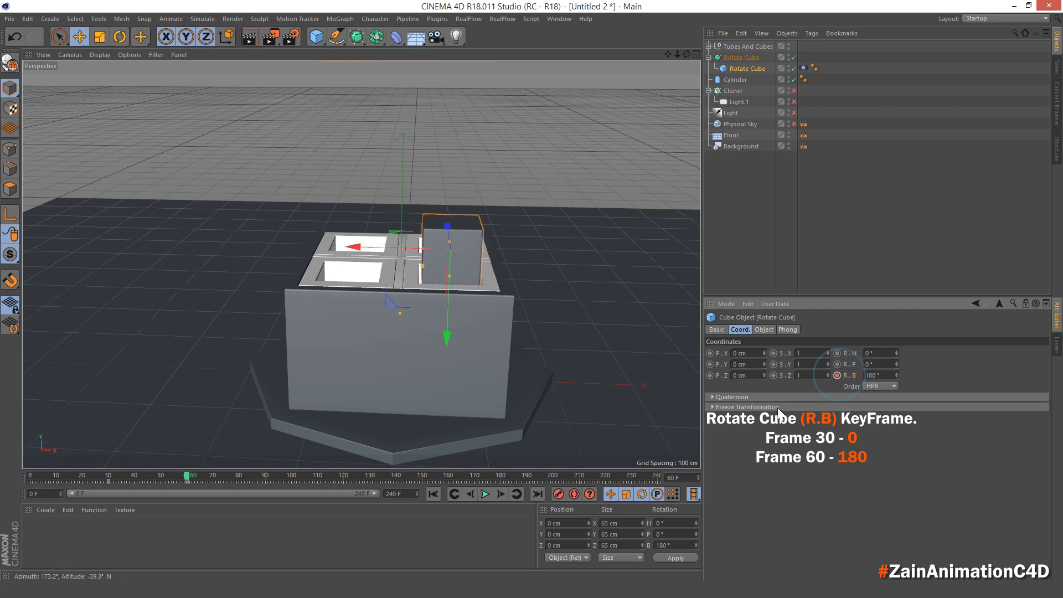
{"action": "left_click", "coordinate": [266, 475]}
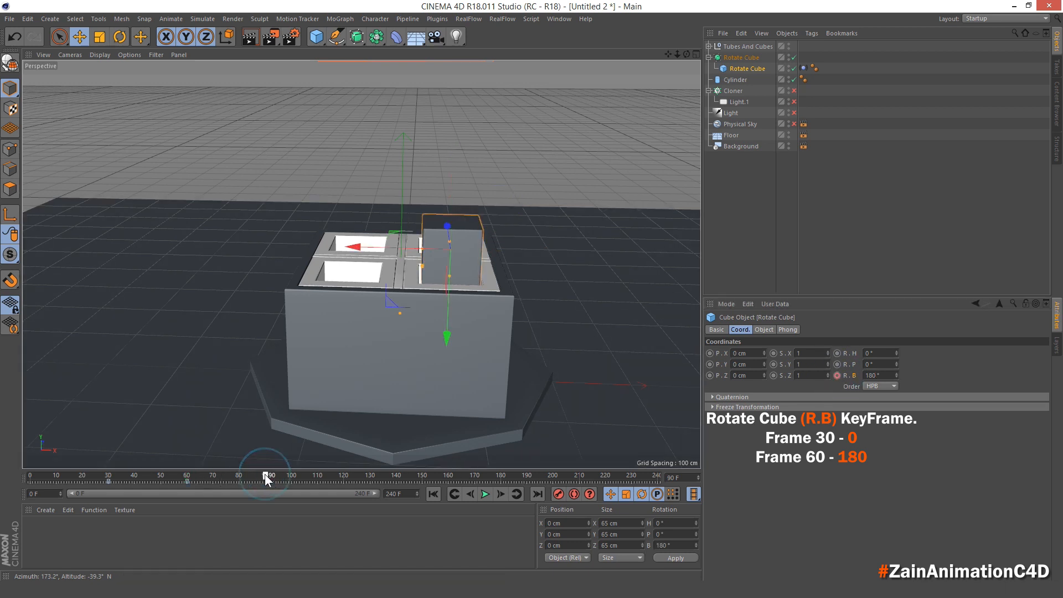
{"action": "left_click", "coordinate": [837, 375]}
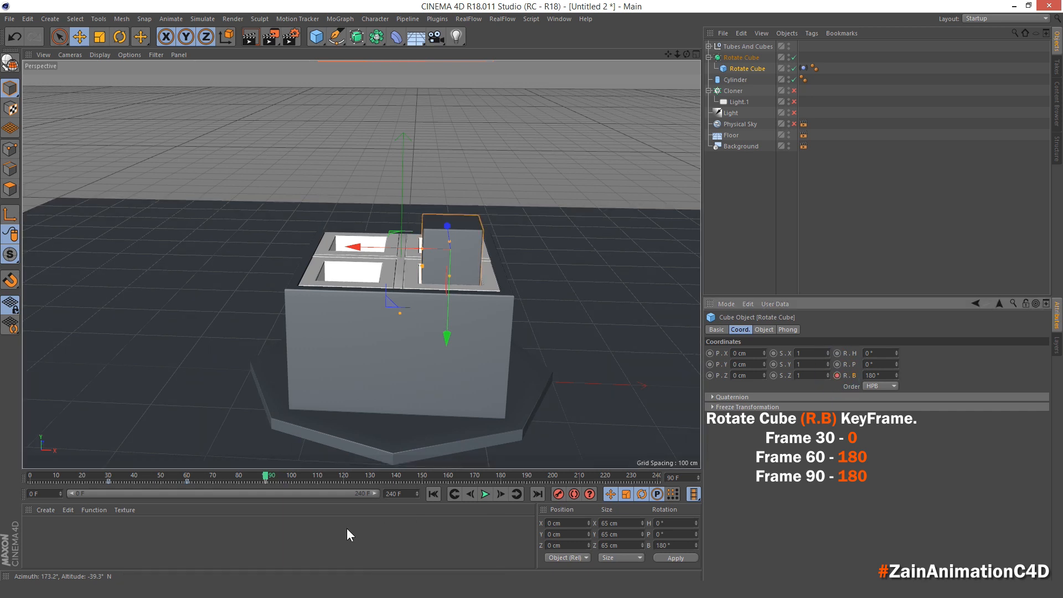
Set the Rotate Cube's bank rotation (R.B) to 360° and keyframe it on frames 120 and 150.
{"action": "left_click", "coordinate": [344, 475]}
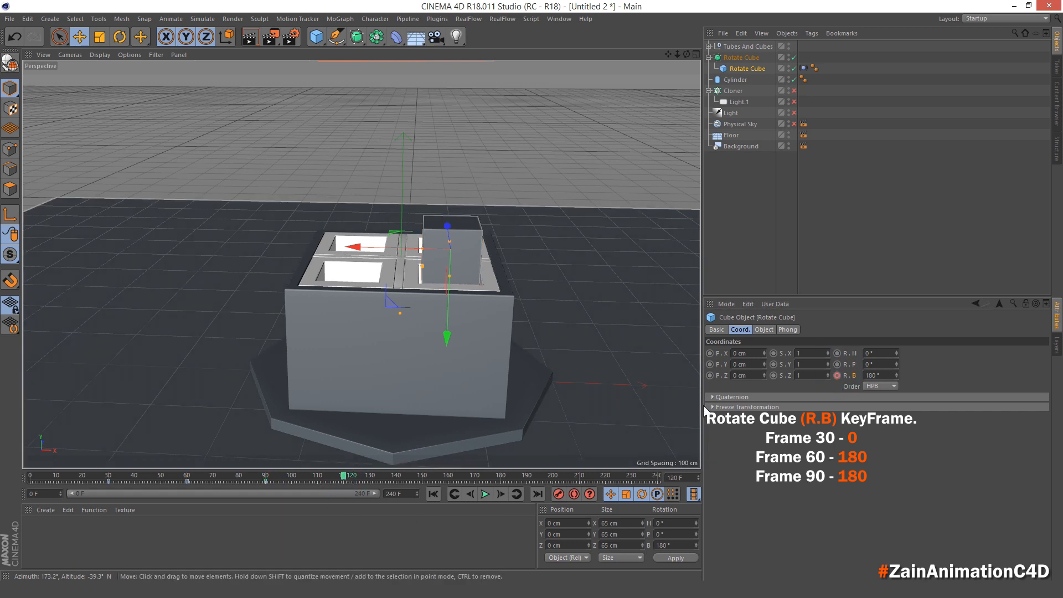
{"action": "left_click", "coordinate": [882, 376]}
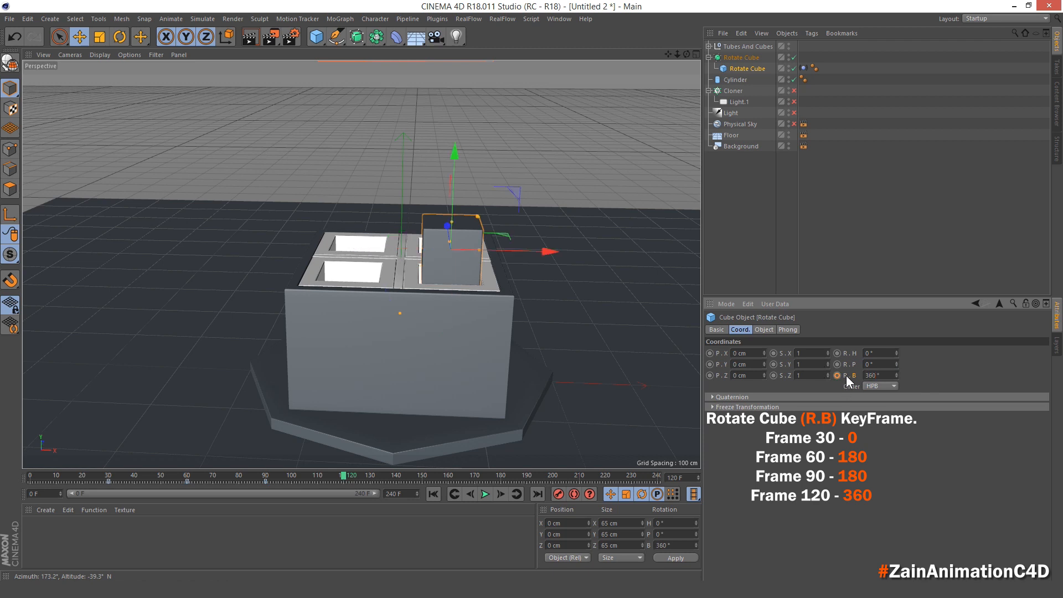
{"action": "left_click", "coordinate": [837, 375]}
{"action": "left_click", "coordinate": [423, 478]}
{"action": "left_click", "coordinate": [841, 375]}
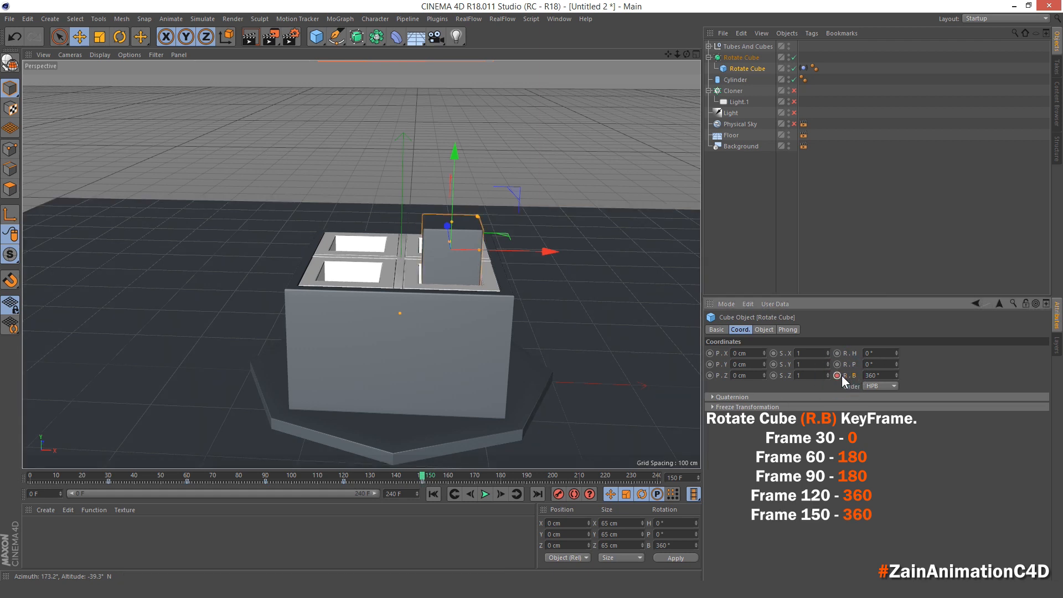
Set the Rotate Cube's bank rotation (R.B) to 540° and keyframe it on frames 180 and 210.
{"action": "left_click", "coordinate": [501, 476]}
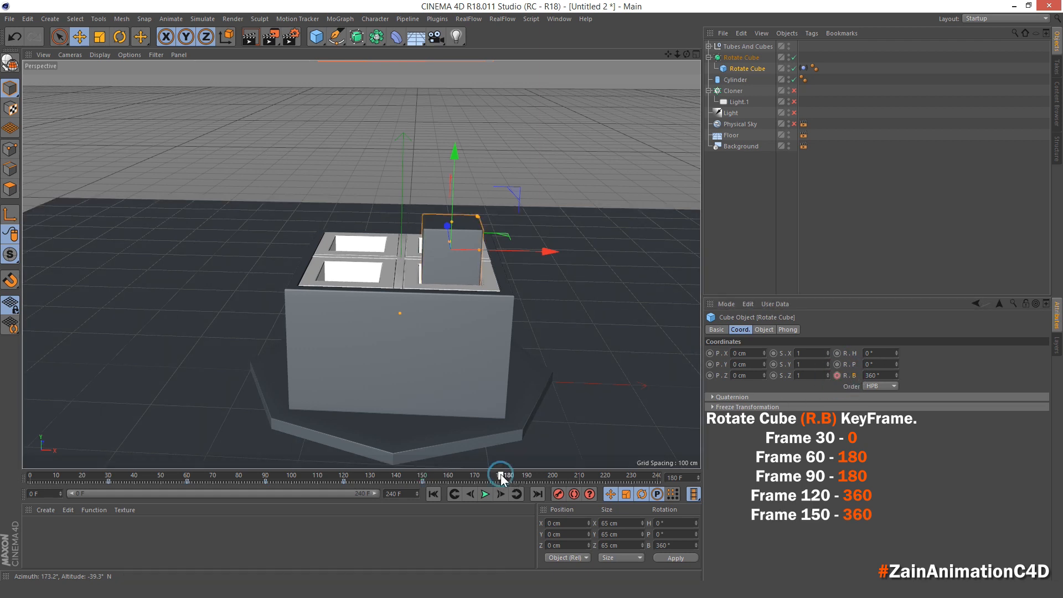
{"action": "double_click", "coordinate": [868, 377]}
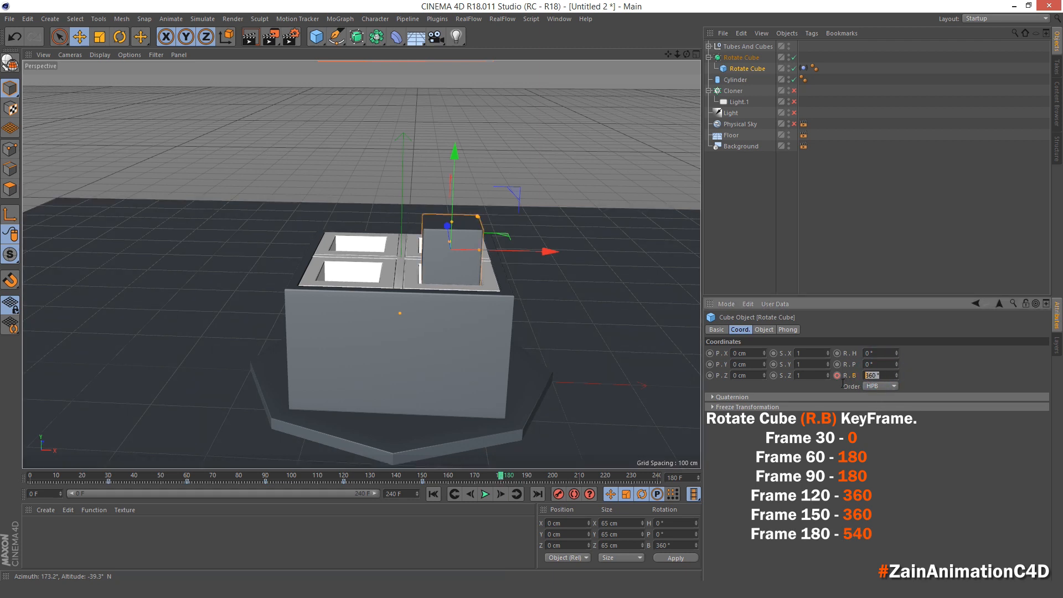
{"action": "type", "text": "540"}
{"action": "key", "text": "Return"}
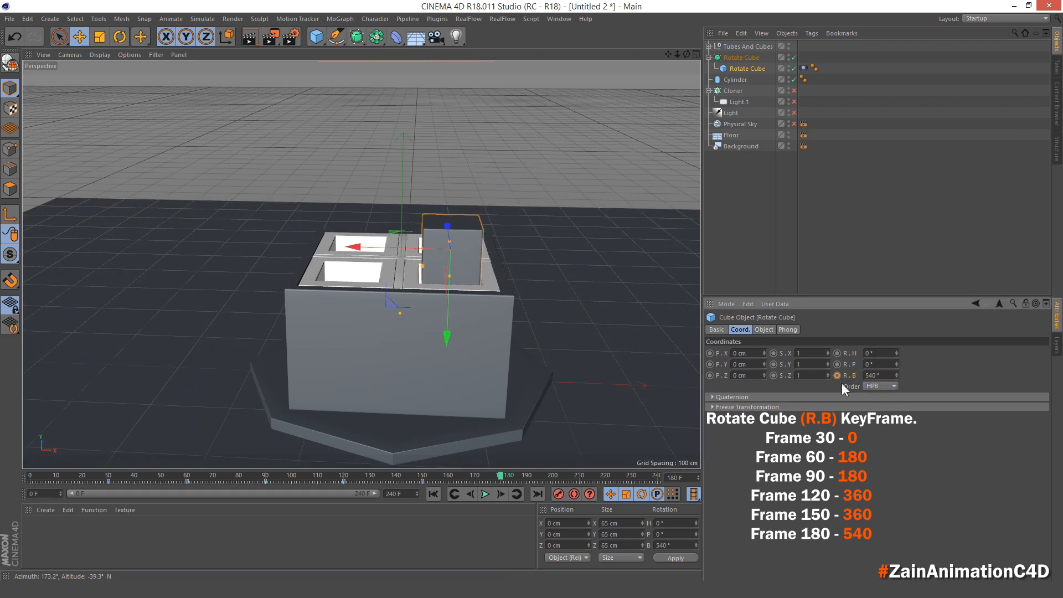
{"action": "left_click", "coordinate": [837, 375]}
{"action": "left_click", "coordinate": [579, 477]}
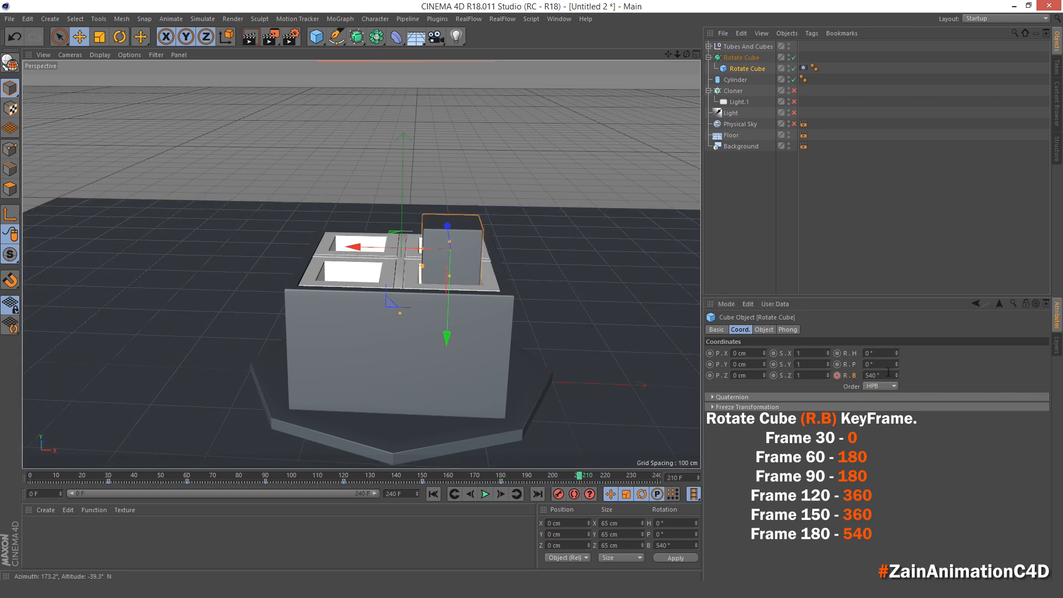
{"action": "left_click", "coordinate": [838, 376]}
Set the Rotate Cube's bank rotation (R.B) to 720° and keyframe it on frame 240.
{"action": "left_click_drag", "start_coordinate": [585, 478], "coordinate": [676, 479]}
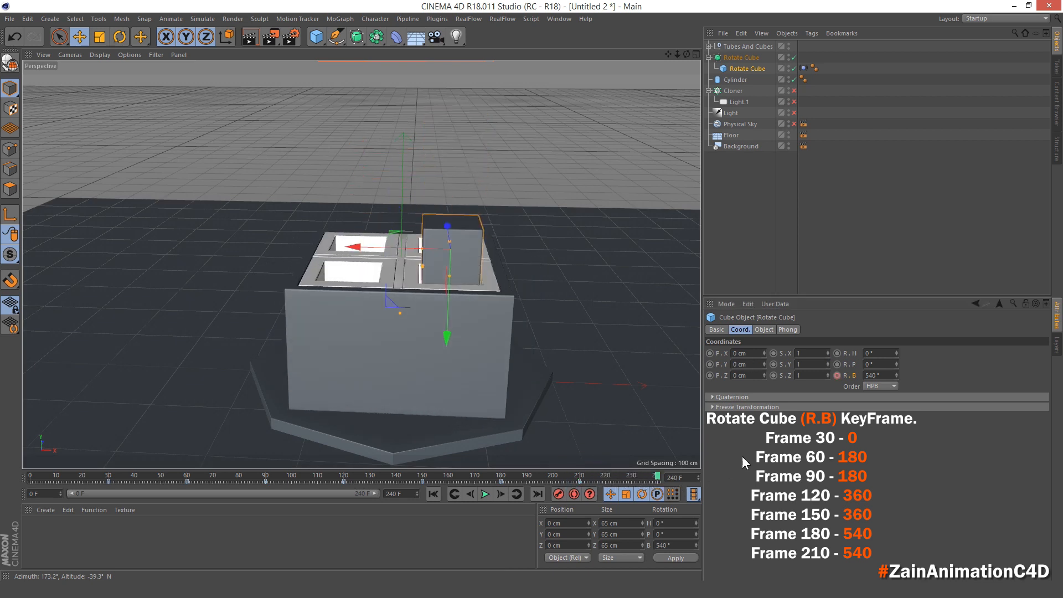
{"action": "left_click", "coordinate": [880, 376]}
{"action": "type", "text": "720"}
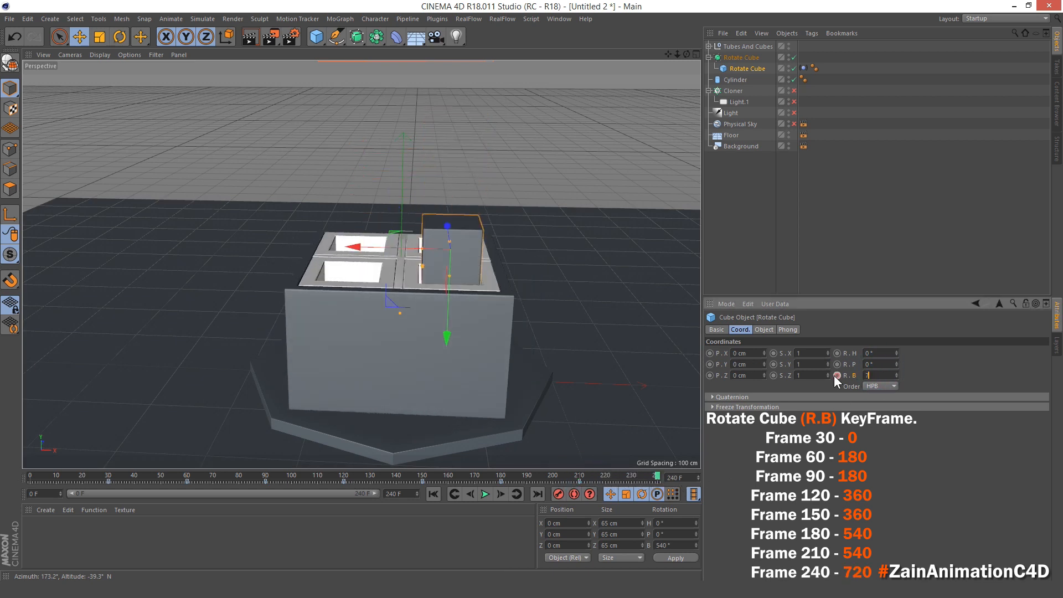
{"action": "key", "text": "Return"}
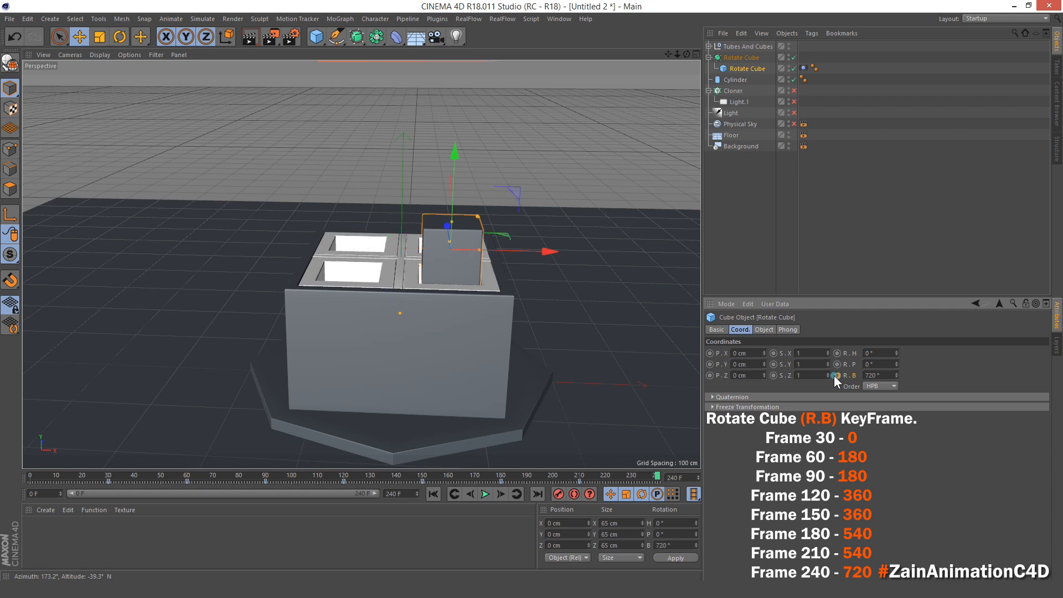
{"action": "left_click", "coordinate": [836, 376]}
Play the animation from the start to check the cube's rotation, and return to the first frame.
{"action": "left_click", "coordinate": [433, 494]}
{"action": "left_click", "coordinate": [485, 494]}
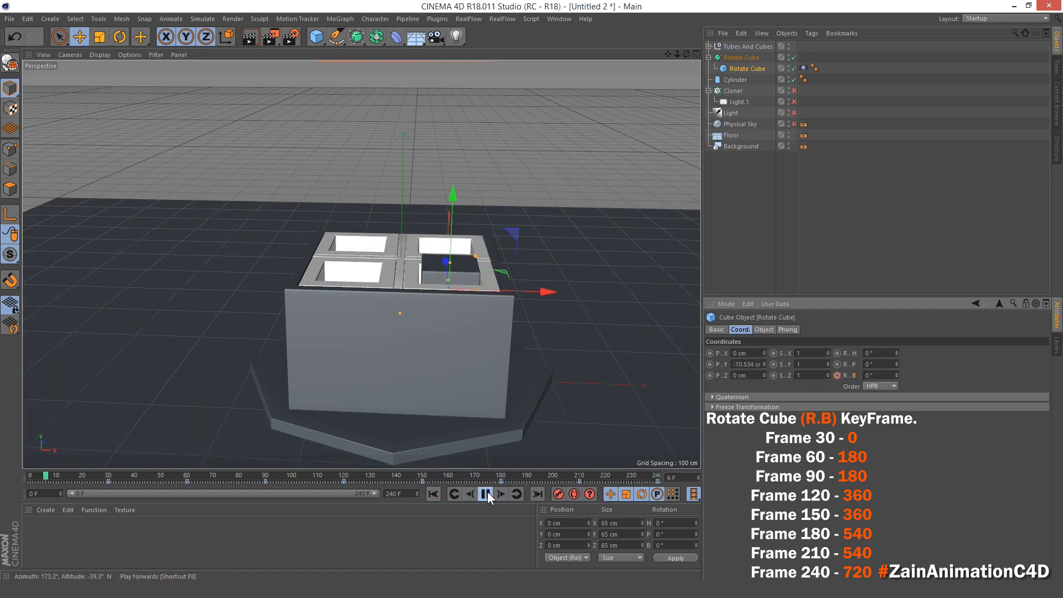
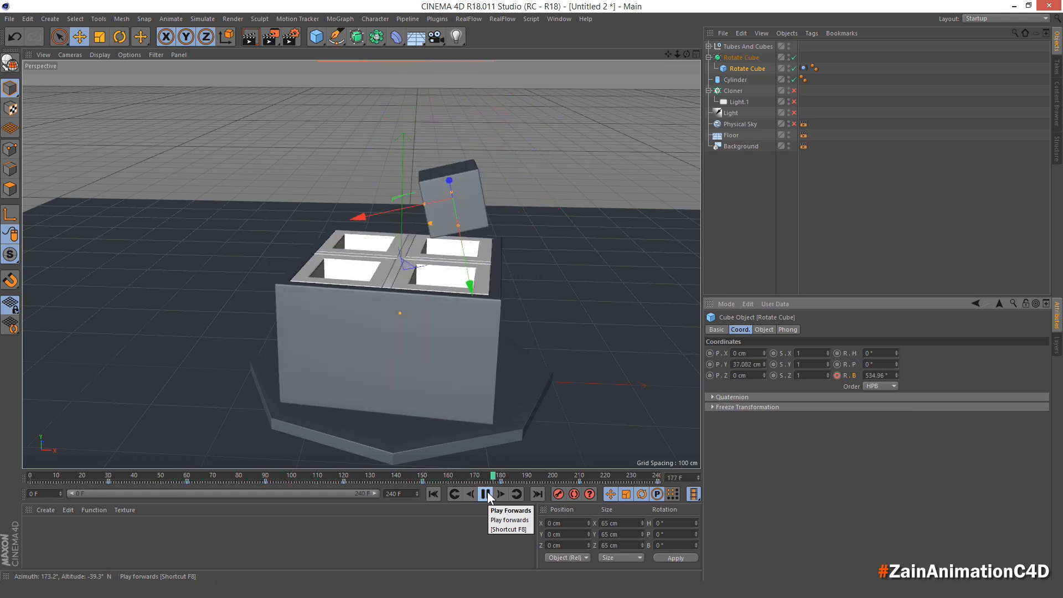
{"action": "left_click", "coordinate": [485, 495]}
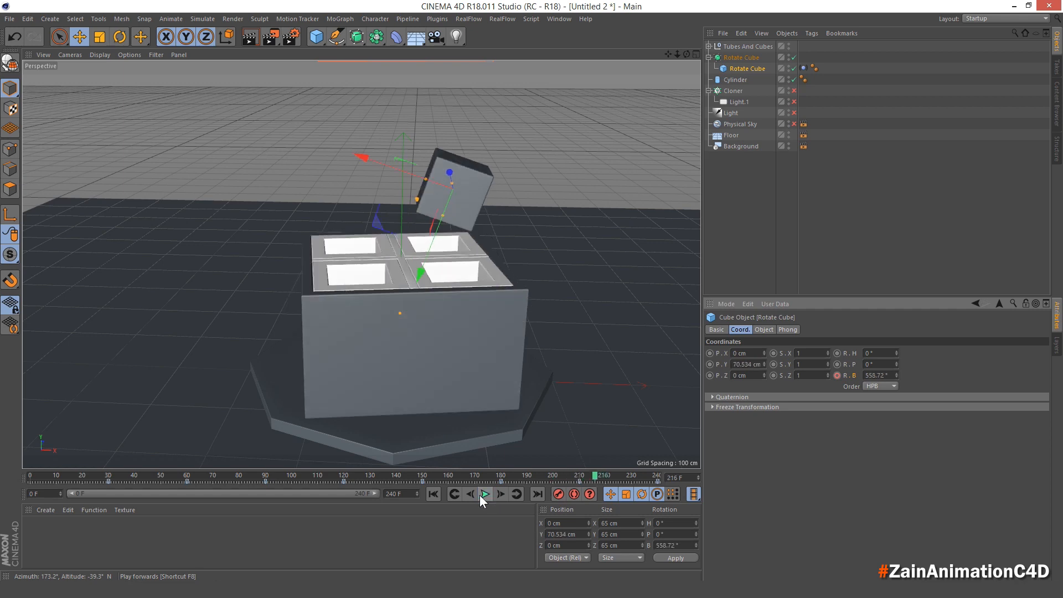
{"action": "left_click", "coordinate": [433, 496]}
Create a new material and name it BG.
{"action": "double_click", "coordinate": [177, 548]}
{"action": "double_click", "coordinate": [34, 531]}
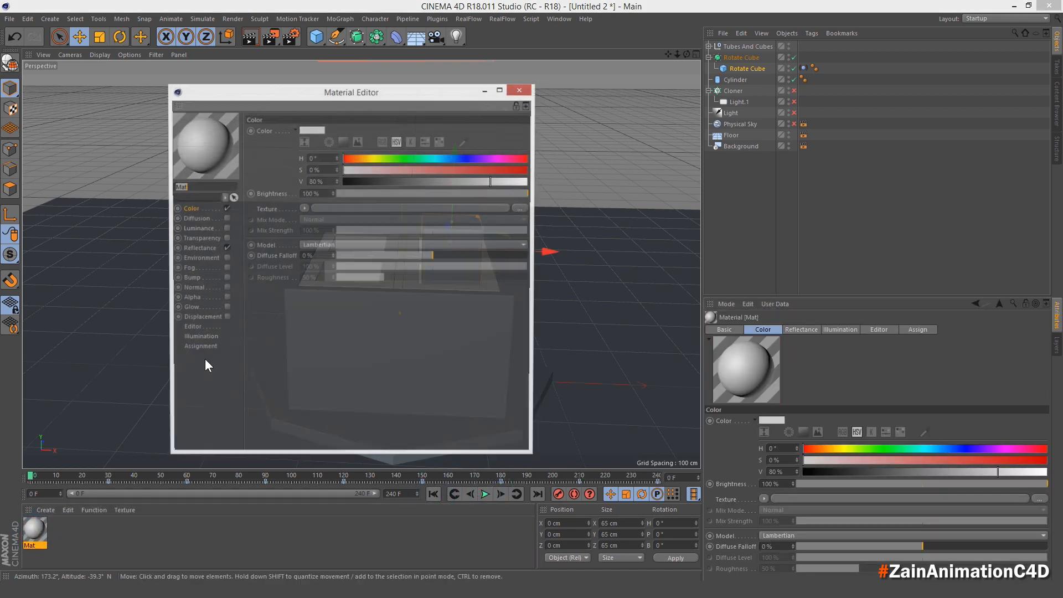
{"action": "type", "text": "BG"}
{"action": "key", "text": "Return"}
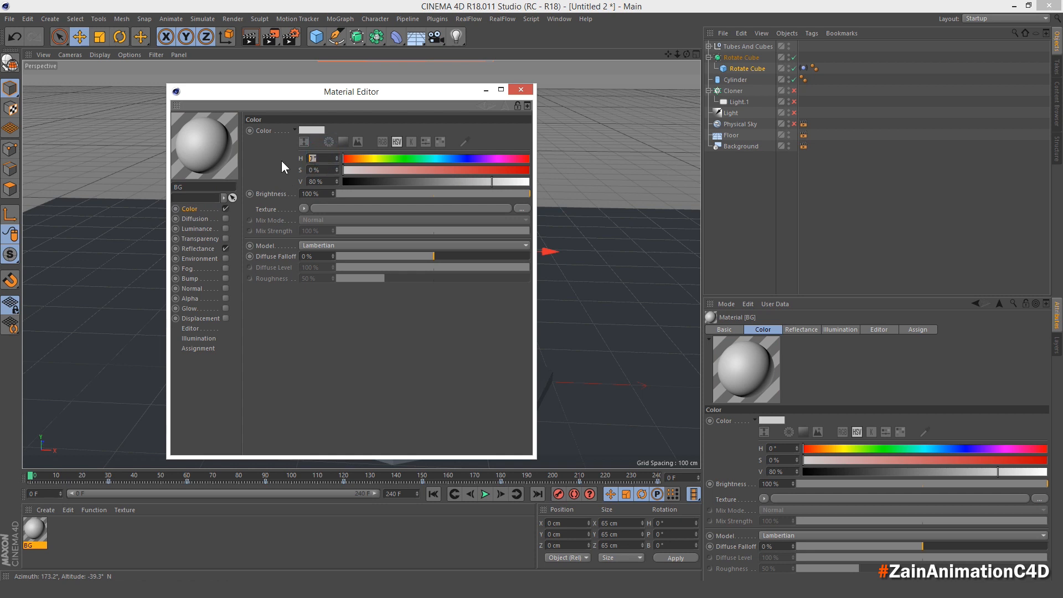
Set the BG material's color to H 15°, S 65%, V 100% with 120% brightness, and finish editing the material.
{"action": "type", "text": "15"}
{"action": "key", "text": "Tab"}
{"action": "type", "text": "65"}
{"action": "key", "text": "Tab"}
{"action": "type", "text": "100"}
{"action": "key", "text": "Tab"}
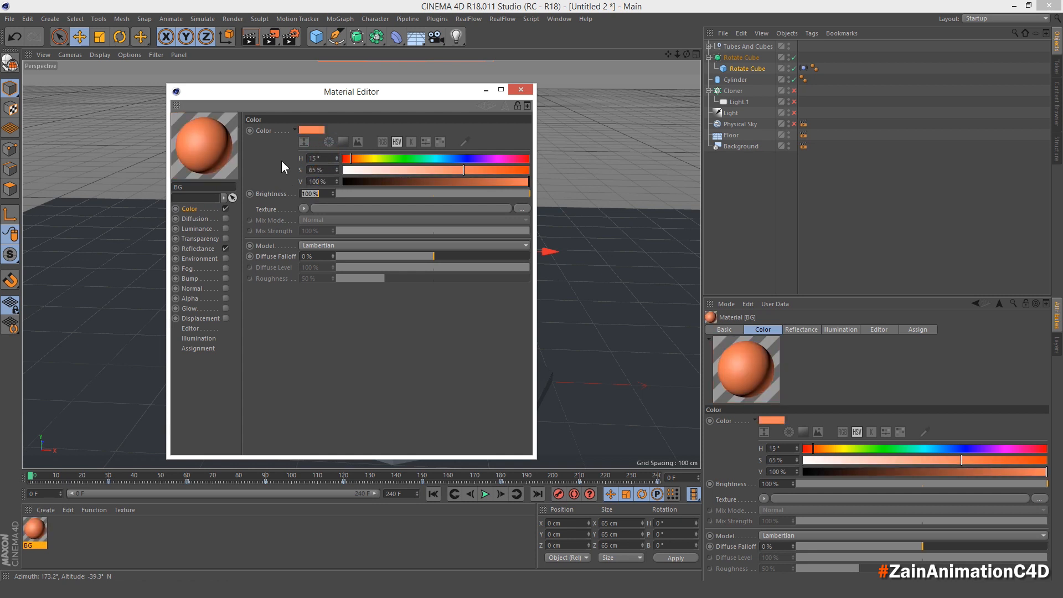
{"action": "type", "text": "120"}
{"action": "key", "text": "Return"}
{"action": "left_click", "coordinate": [193, 249]}
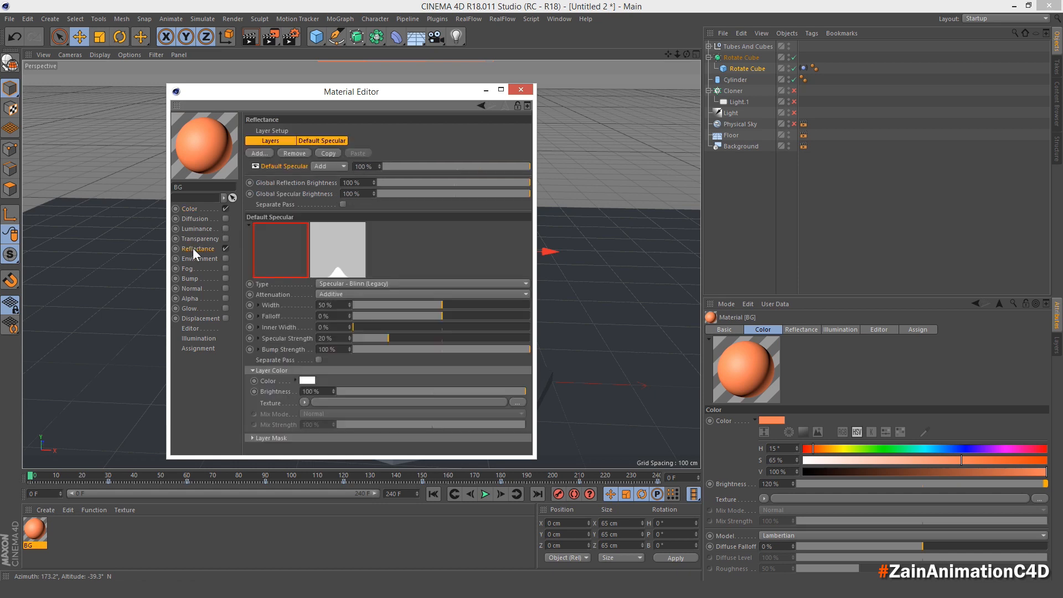
{"action": "left_click", "coordinate": [521, 89]}
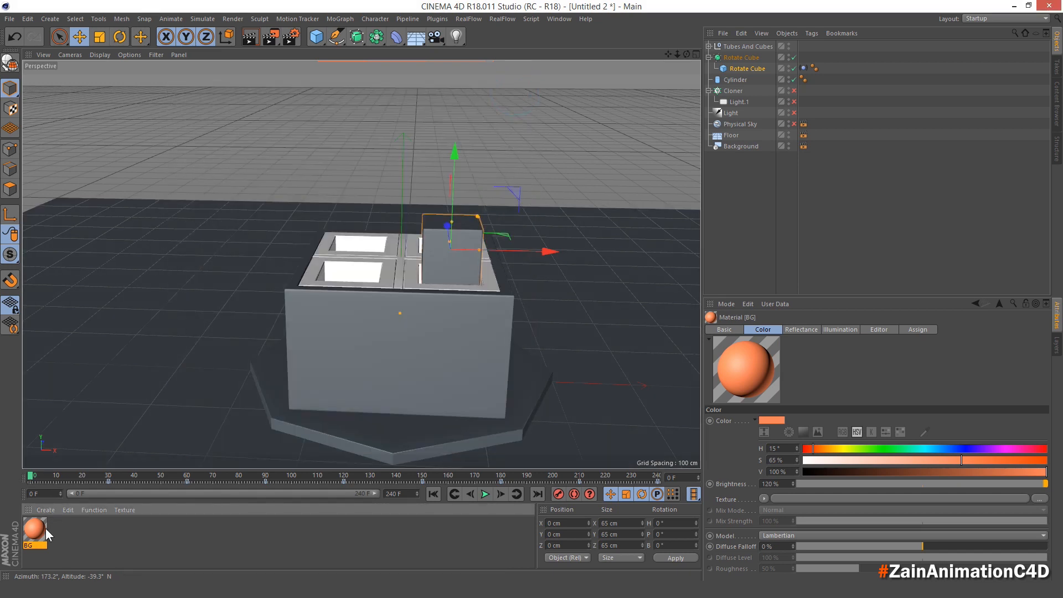
Apply the BG material to the Background and Floor objects.
{"action": "left_click_drag", "start_coordinate": [47, 534], "coordinate": [738, 146]}
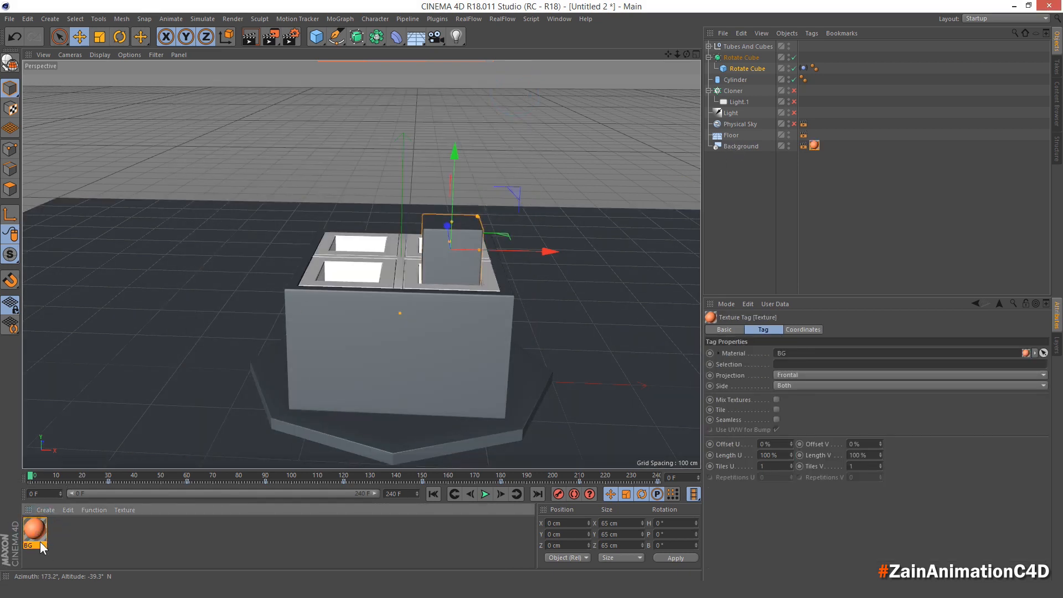
{"action": "left_click_drag", "start_coordinate": [42, 548], "coordinate": [731, 135]}
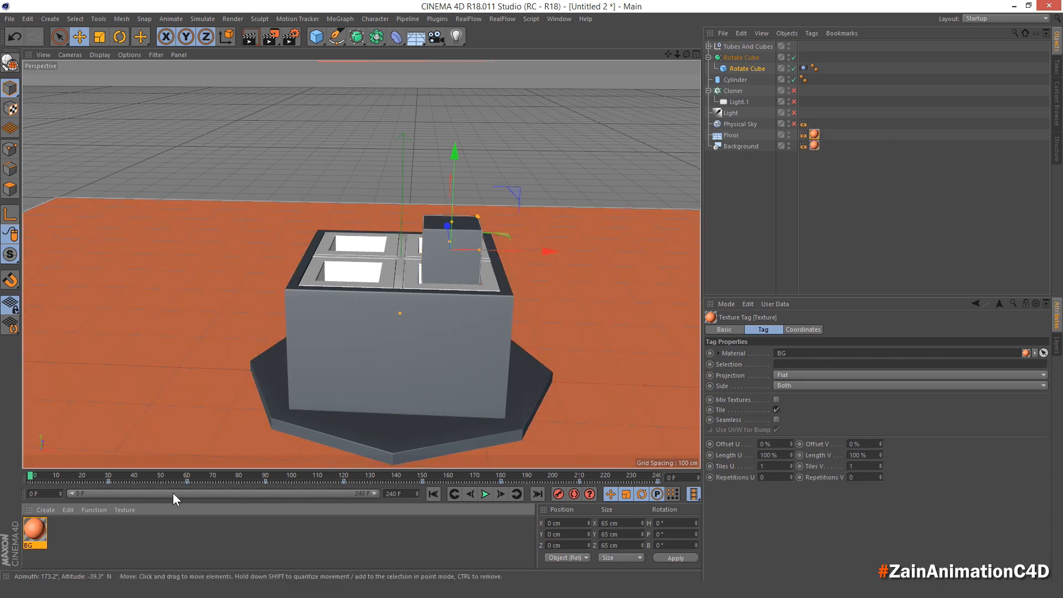
Create another material and name it Rotate Cube.
{"action": "double_click", "coordinate": [123, 541]}
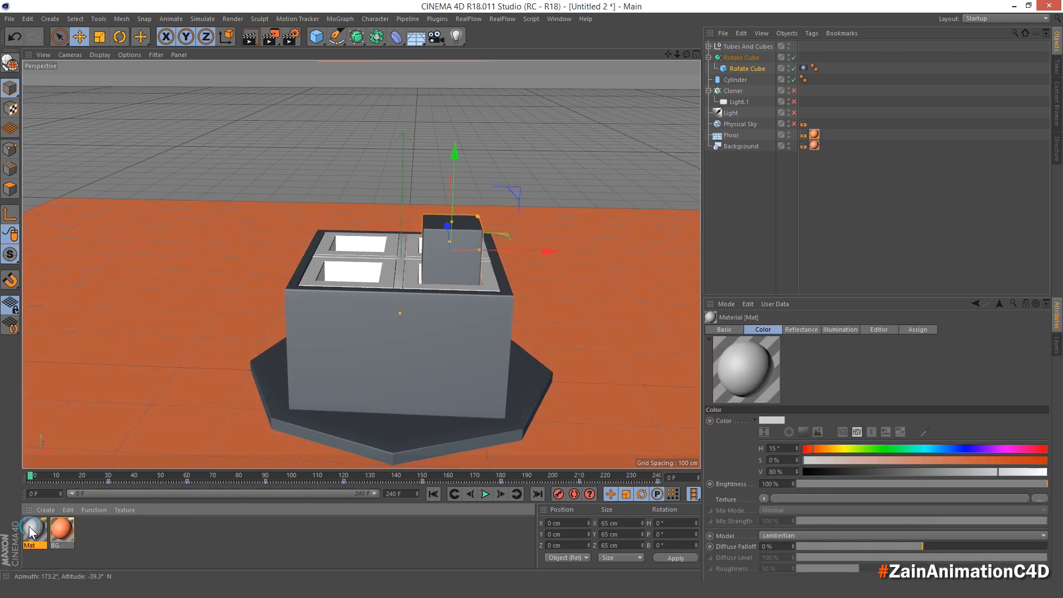
{"action": "double_click", "coordinate": [31, 531]}
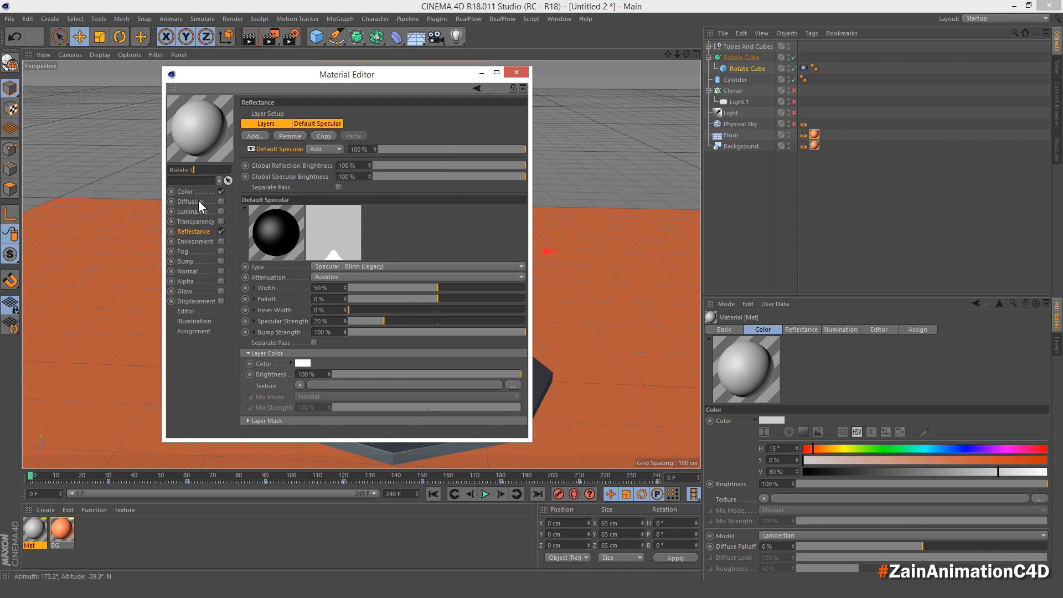
{"action": "type", "text": "Rotate Cube"}
{"action": "key", "text": "Return"}
Load a Checkerboard shader as the Rotate Cube material's color texture and set its U Frequency to 0.
{"action": "left_click", "coordinate": [185, 192]}
{"action": "left_click", "coordinate": [299, 192]}
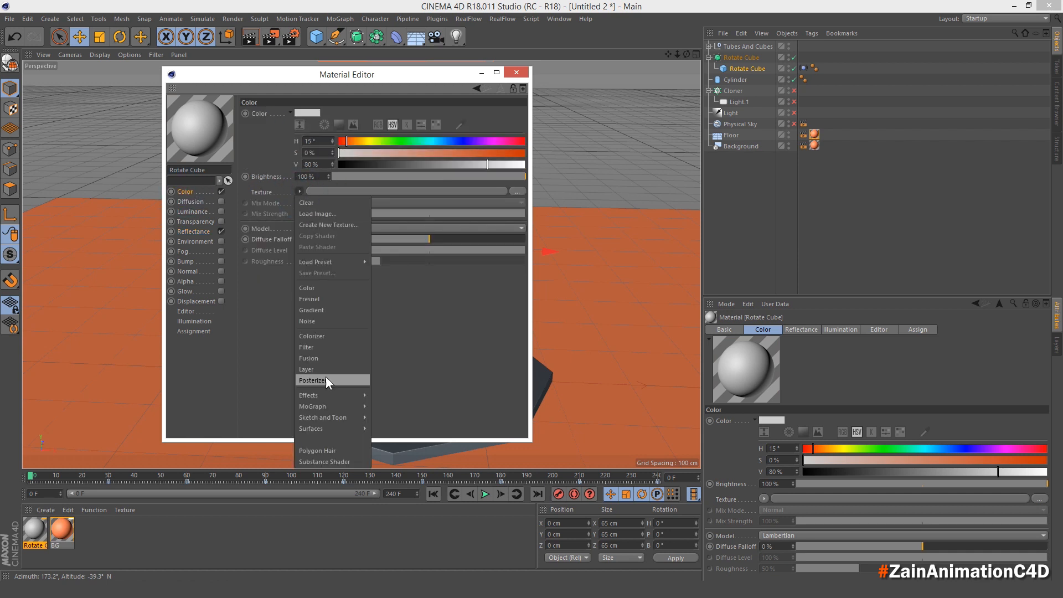
{"action": "mouse_move", "coordinate": [338, 427]}
{"action": "left_click", "coordinate": [419, 332]}
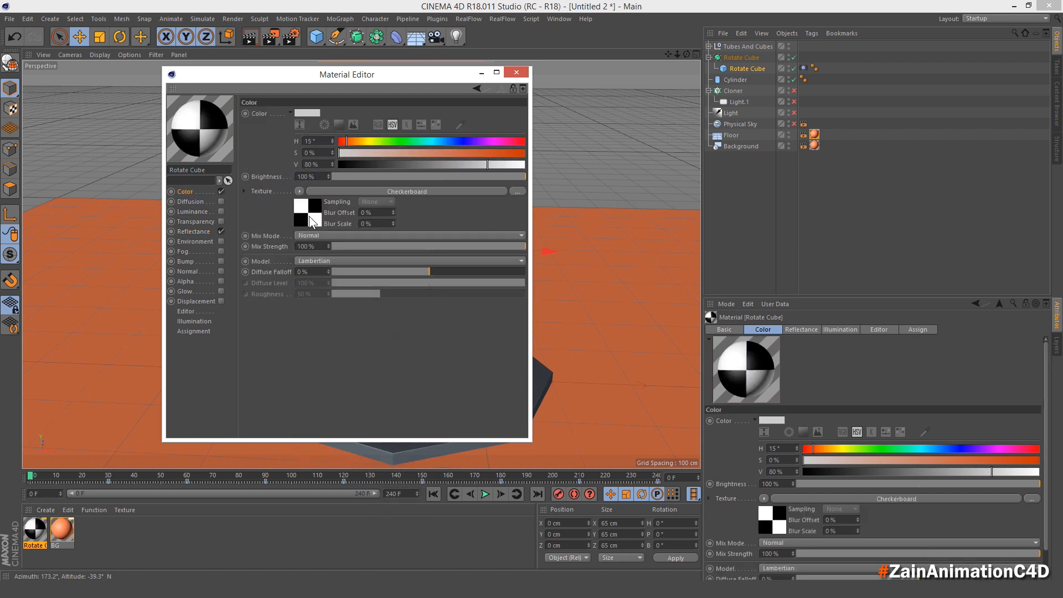
{"action": "left_click", "coordinate": [313, 221]}
{"action": "double_click", "coordinate": [295, 212]}
{"action": "type", "text": "0"}
{"action": "key", "text": "Return"}
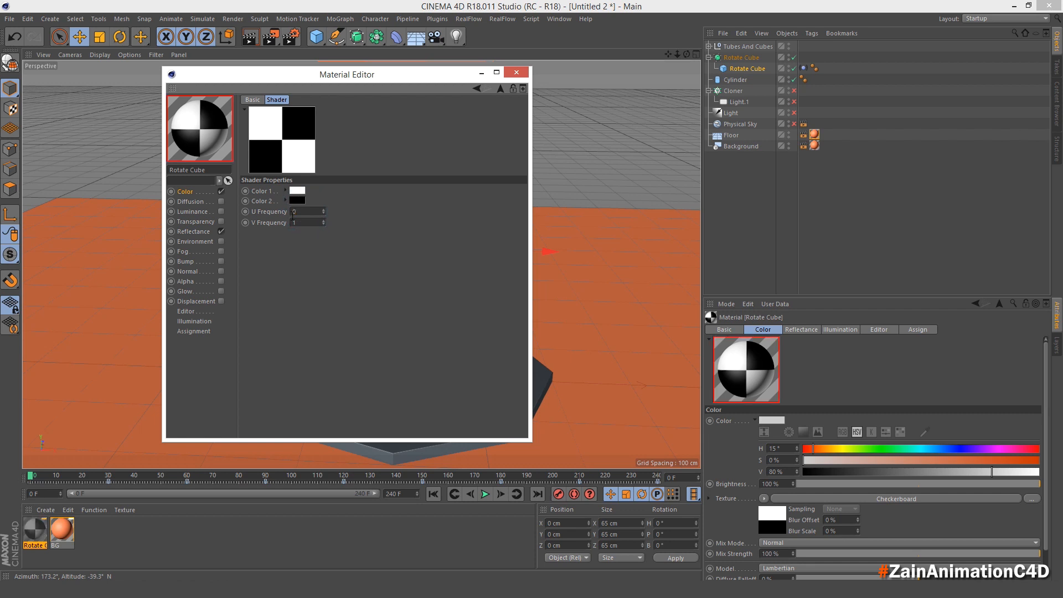
Set the checkerboard's Color 1 to a value (V) of 80% and Color 2 to 25%.
{"action": "left_click", "coordinate": [285, 190]}
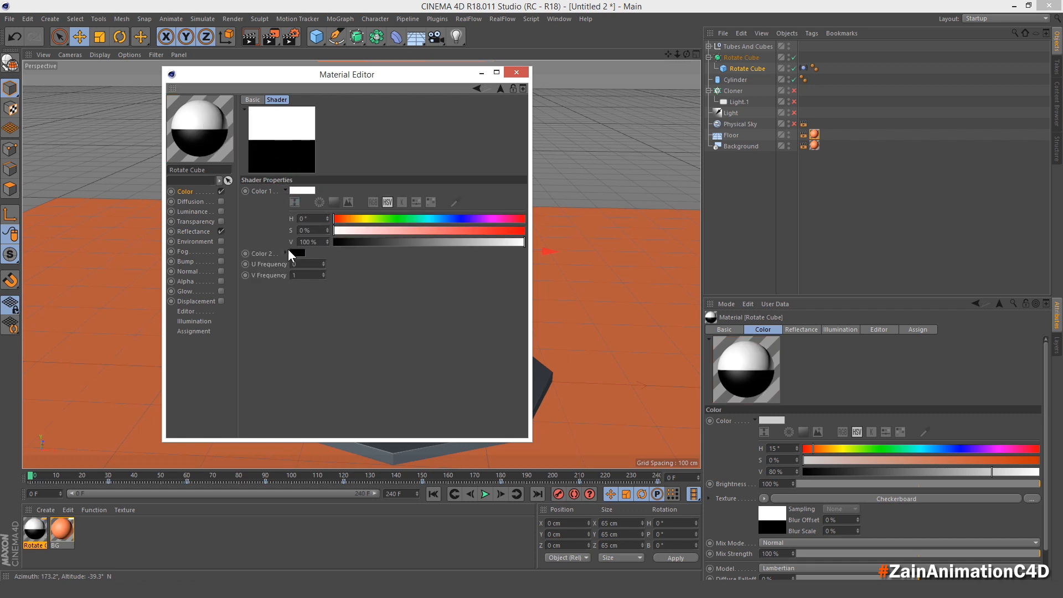
{"action": "left_click", "coordinate": [286, 253]}
{"action": "double_click", "coordinate": [316, 242]}
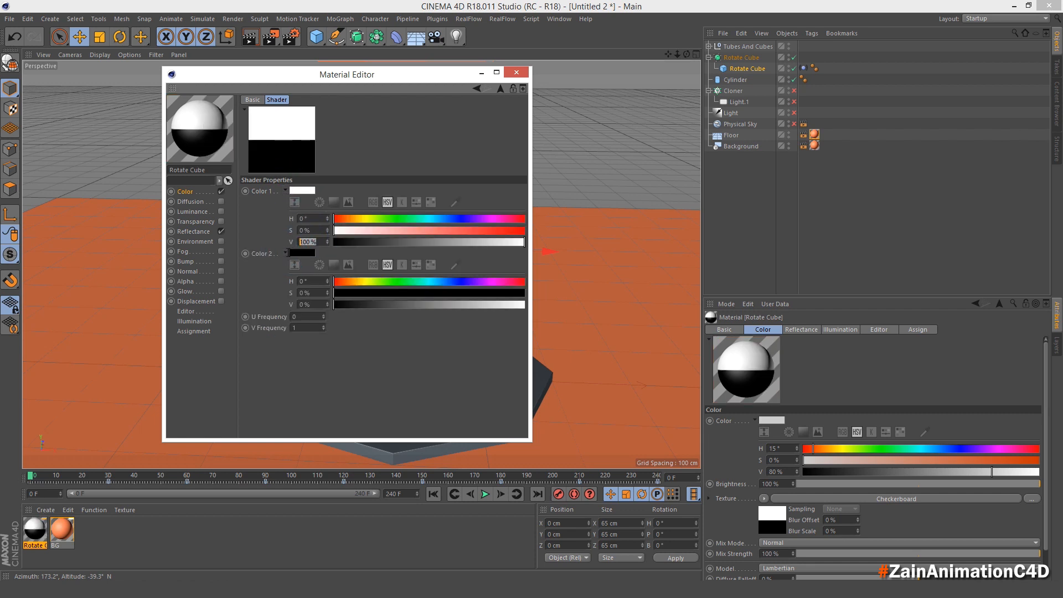
{"action": "type", "text": "80"}
{"action": "key", "text": "Return"}
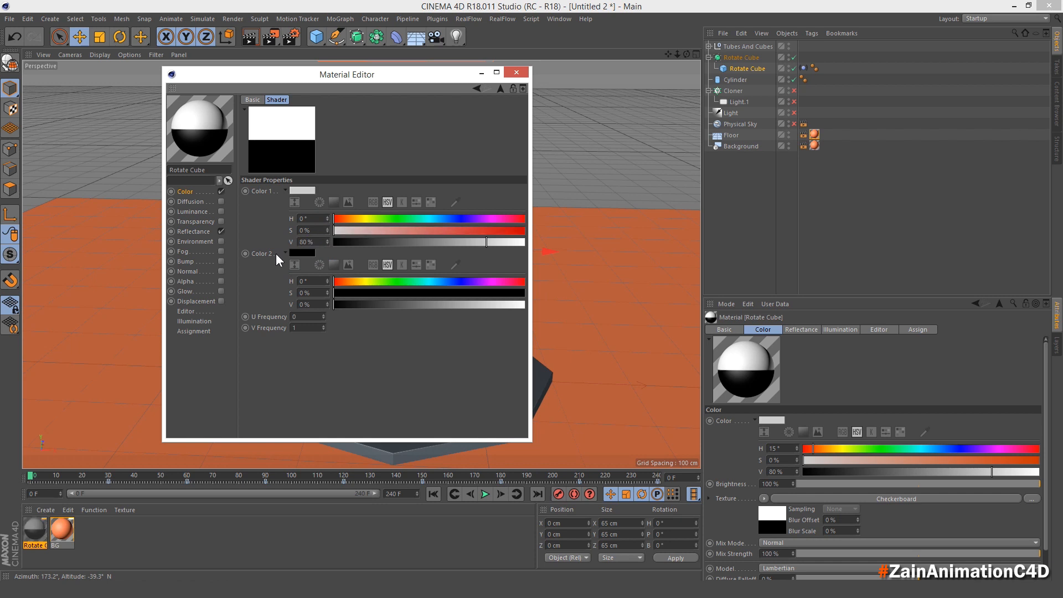
{"action": "double_click", "coordinate": [306, 305]}
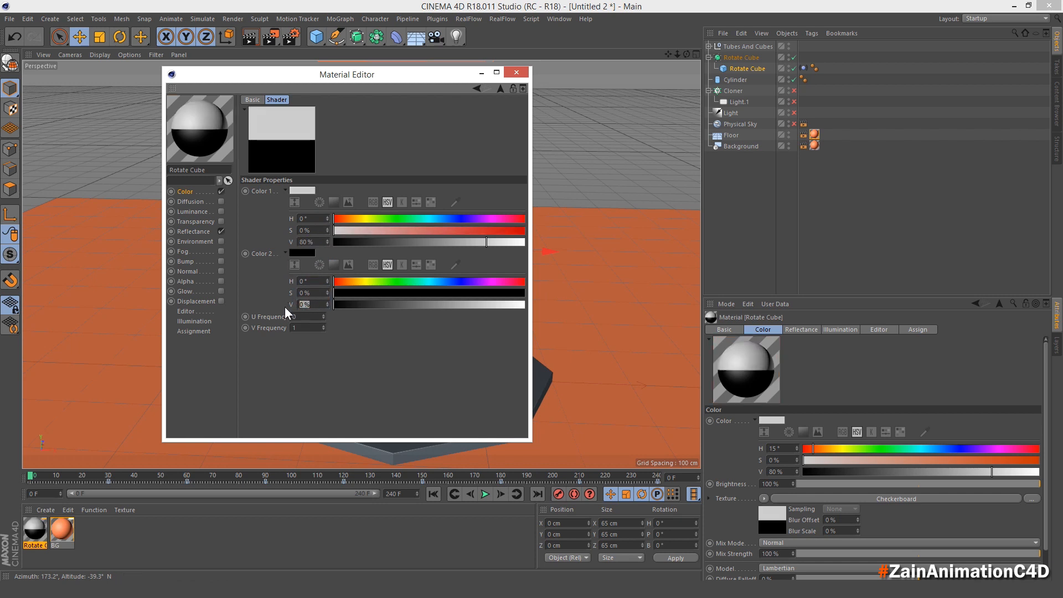
{"action": "type", "text": "25"}
{"action": "key", "text": "Return"}
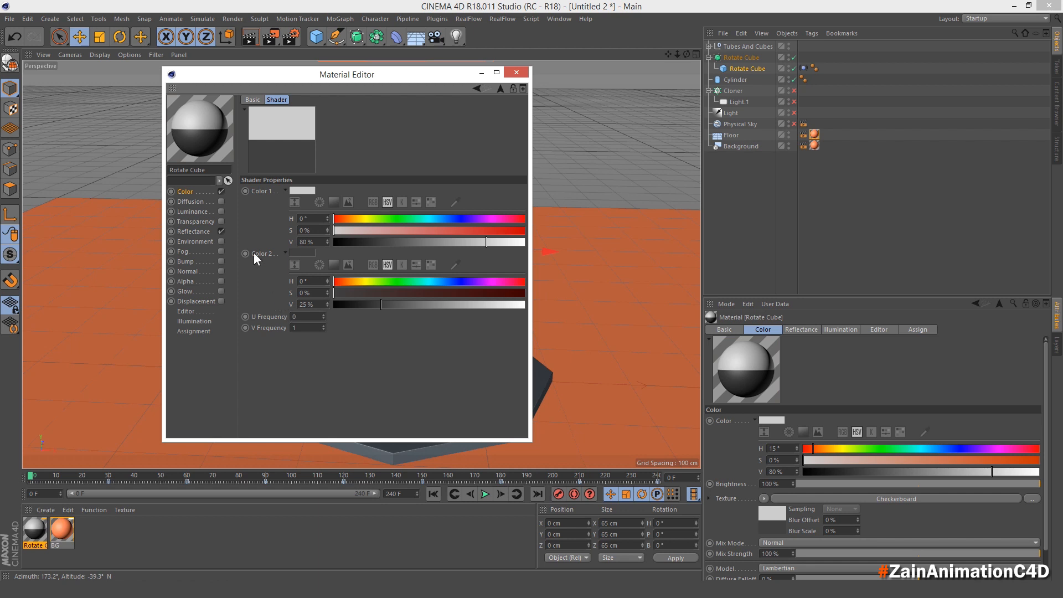
Add Specular - Blinn (Legacy) and Reflection (Legacy) layers to the Rotate Cube material's reflectance, with the reflection layer's color brightness at 10%.
{"action": "left_click", "coordinate": [188, 231]}
{"action": "left_click", "coordinate": [254, 136]}
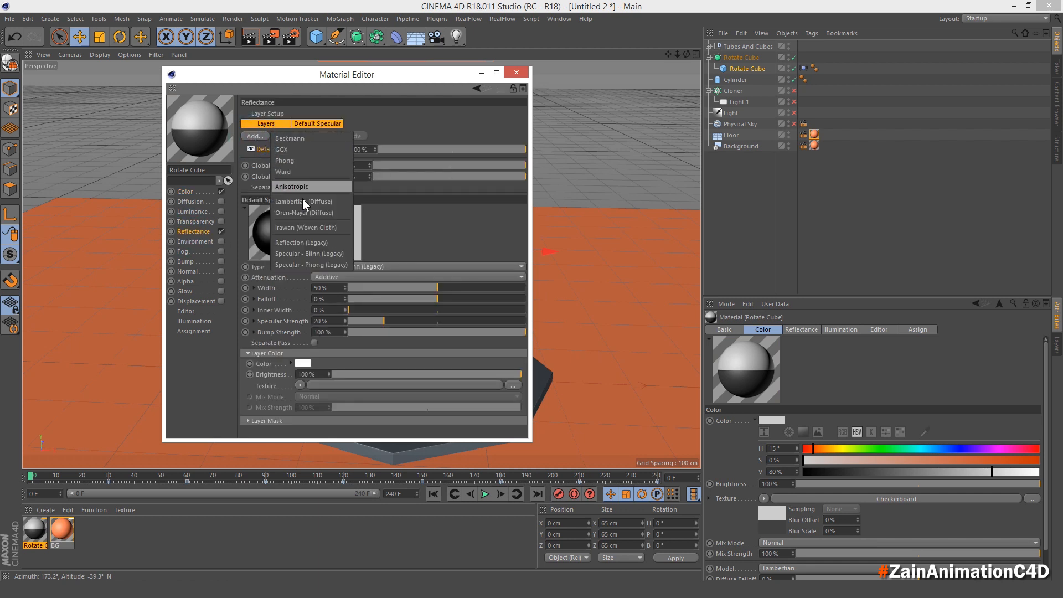
{"action": "left_click", "coordinate": [302, 243]}
{"action": "left_click", "coordinate": [254, 136]}
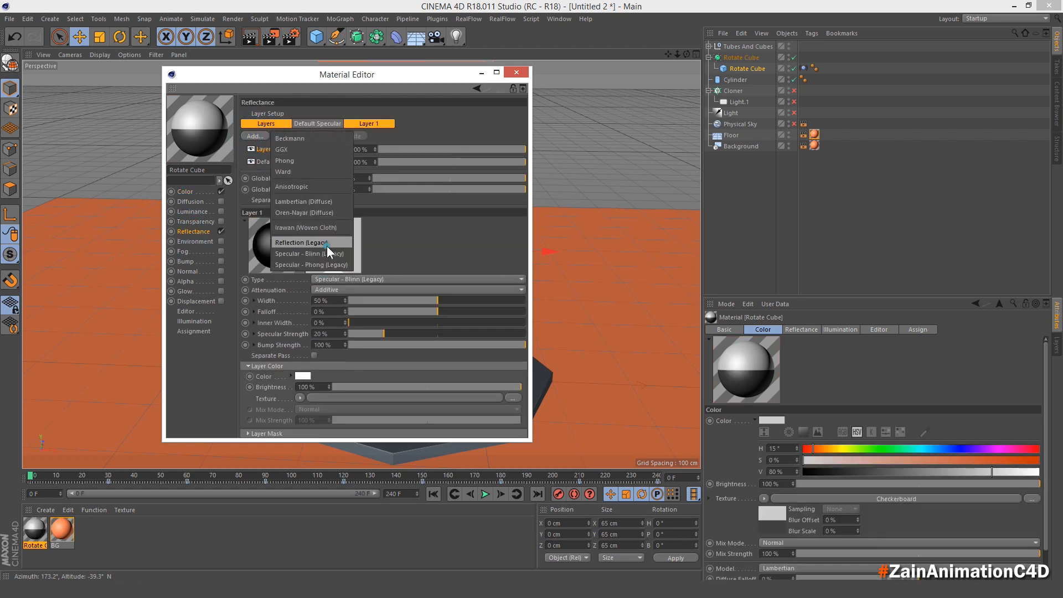
{"action": "left_click", "coordinate": [302, 244]}
{"action": "left_click_drag", "start_coordinate": [321, 379], "coordinate": [264, 380]}
{"action": "type", "text": "10"}
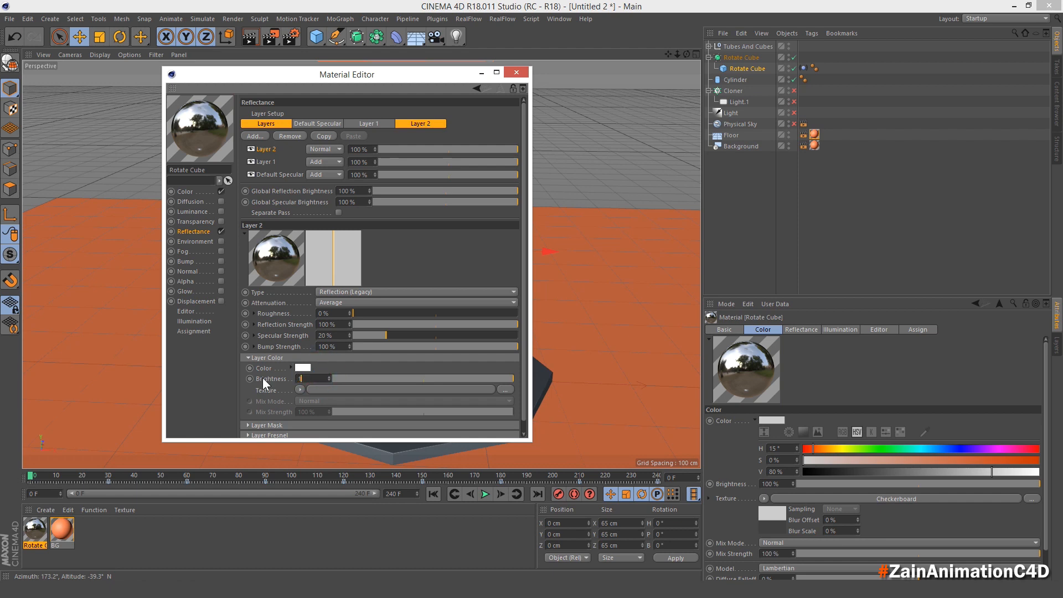
{"action": "key", "text": "Return"}
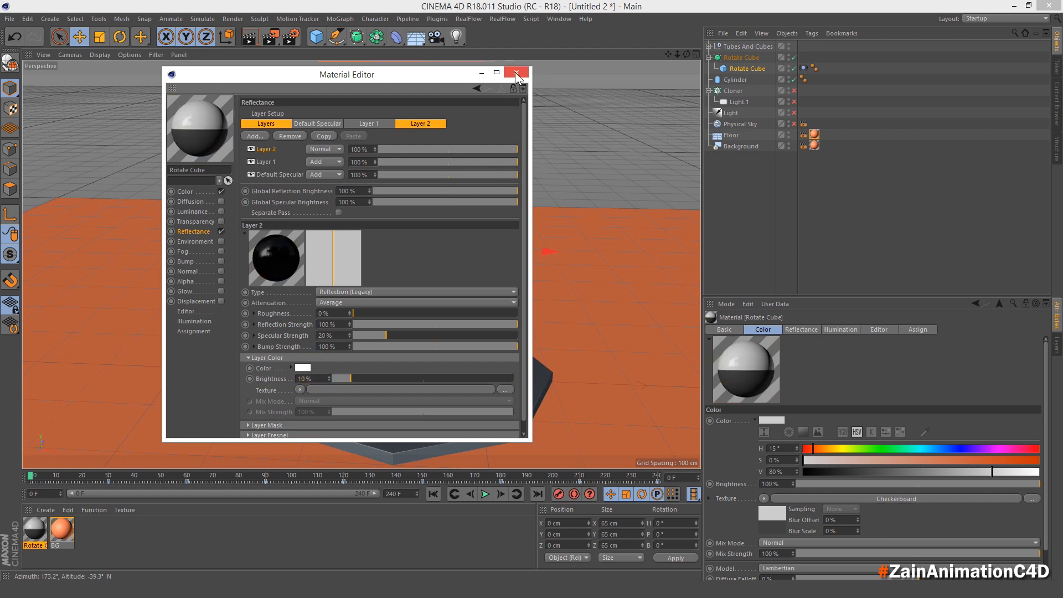
{"action": "left_click", "coordinate": [516, 72]}
Apply the Rotate Cube material to the Rotate Cube object and set its texture projection to Spherical.
{"action": "mouse_move", "coordinate": [38, 529]}
{"action": "left_mouse_down"}
{"action": "mouse_move", "coordinate": [64, 502]}
{"action": "mouse_move", "coordinate": [798, 66]}
{"action": "mouse_move", "coordinate": [757, 67]}
{"action": "left_mouse_up"}
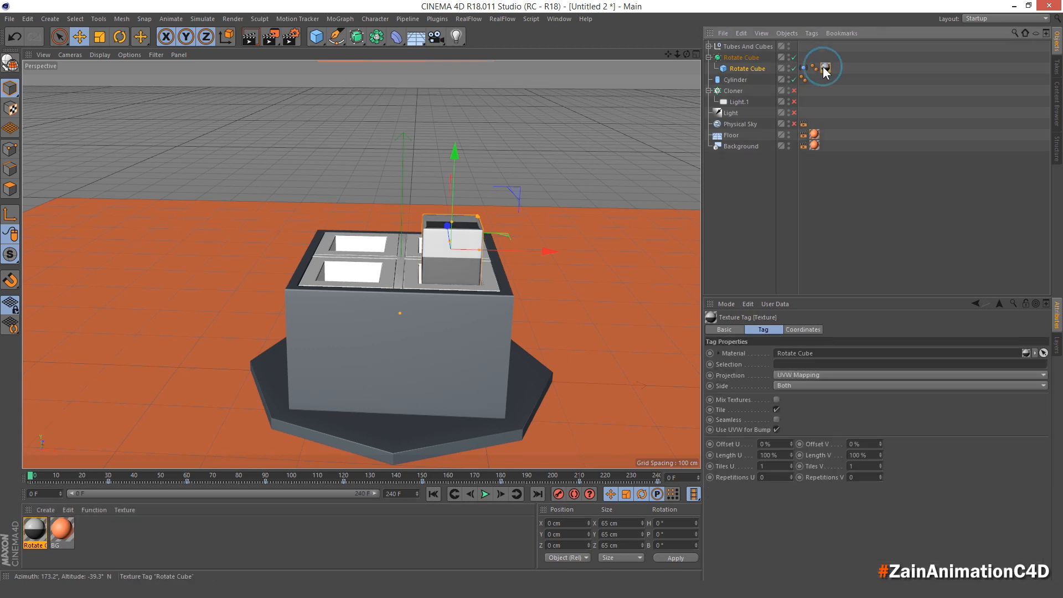
{"action": "left_click", "coordinate": [799, 375]}
{"action": "left_click", "coordinate": [804, 384]}
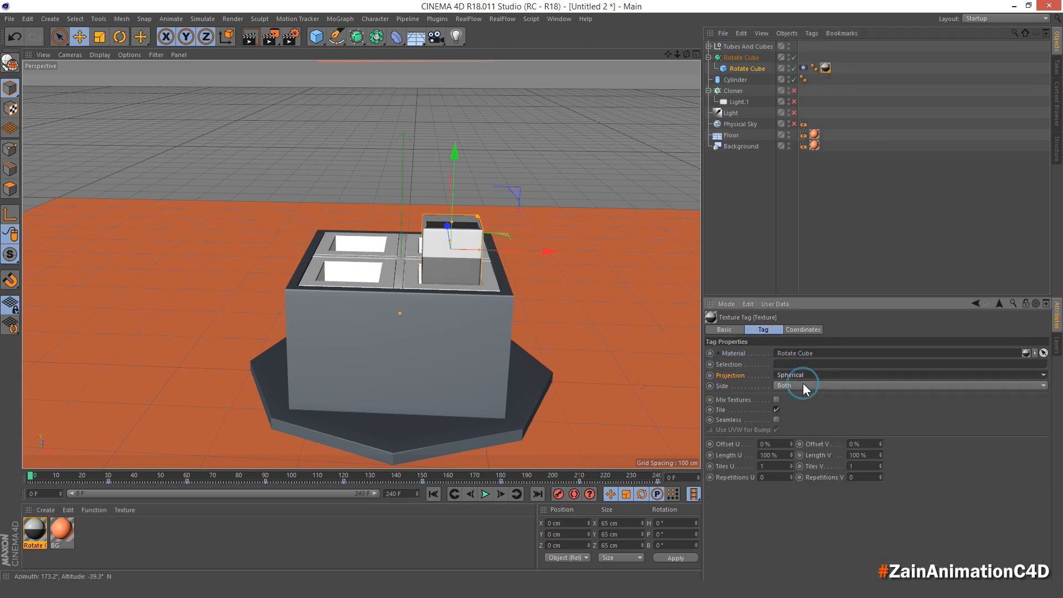
Create a third material and name it Tube 1.
{"action": "double_click", "coordinate": [174, 531]}
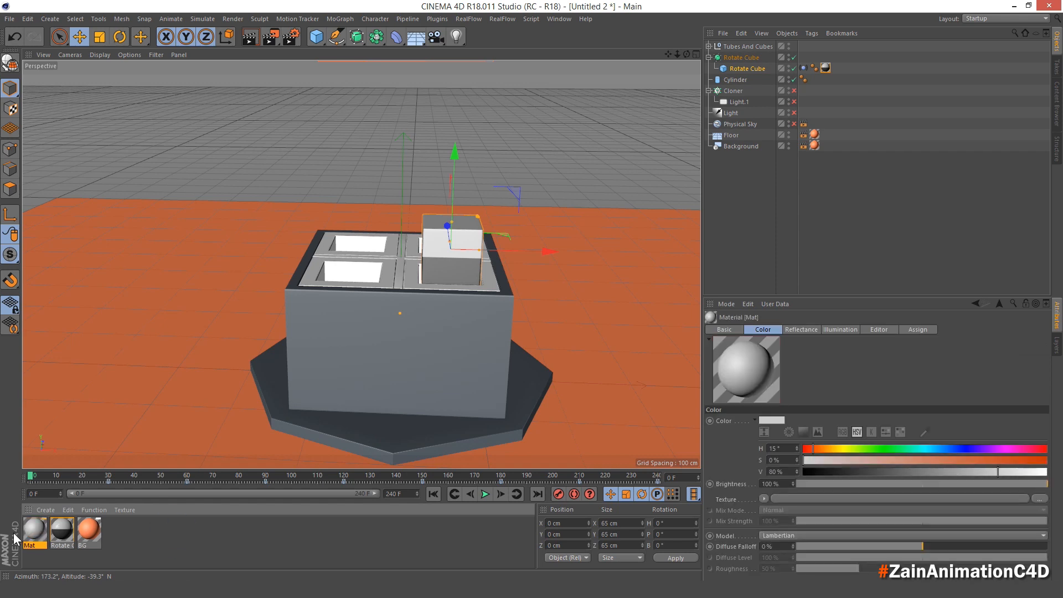
{"action": "double_click", "coordinate": [35, 531]}
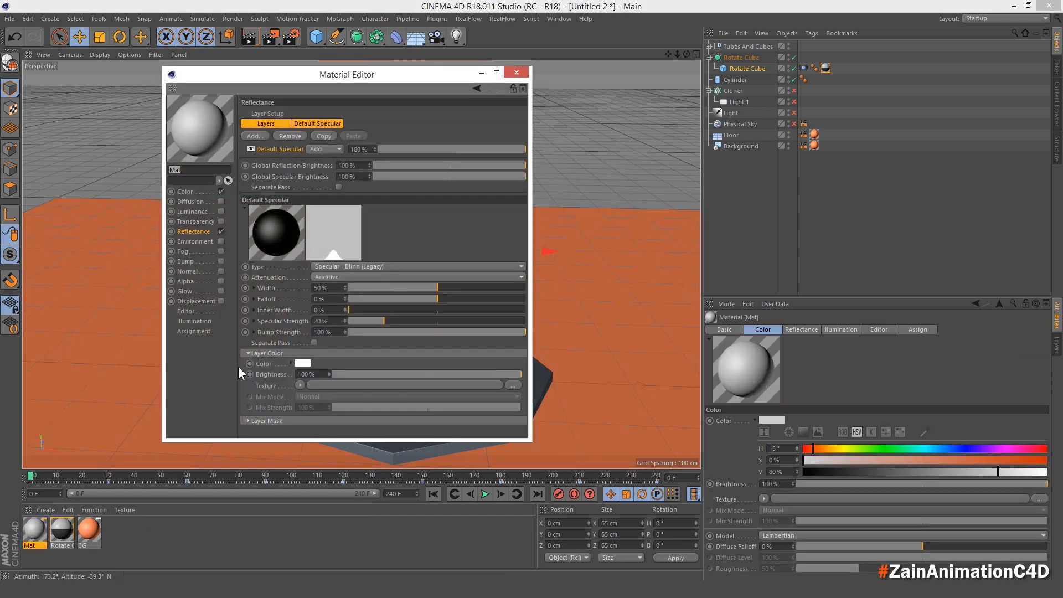
{"action": "left_click_drag", "start_coordinate": [191, 168], "coordinate": [152, 167]}
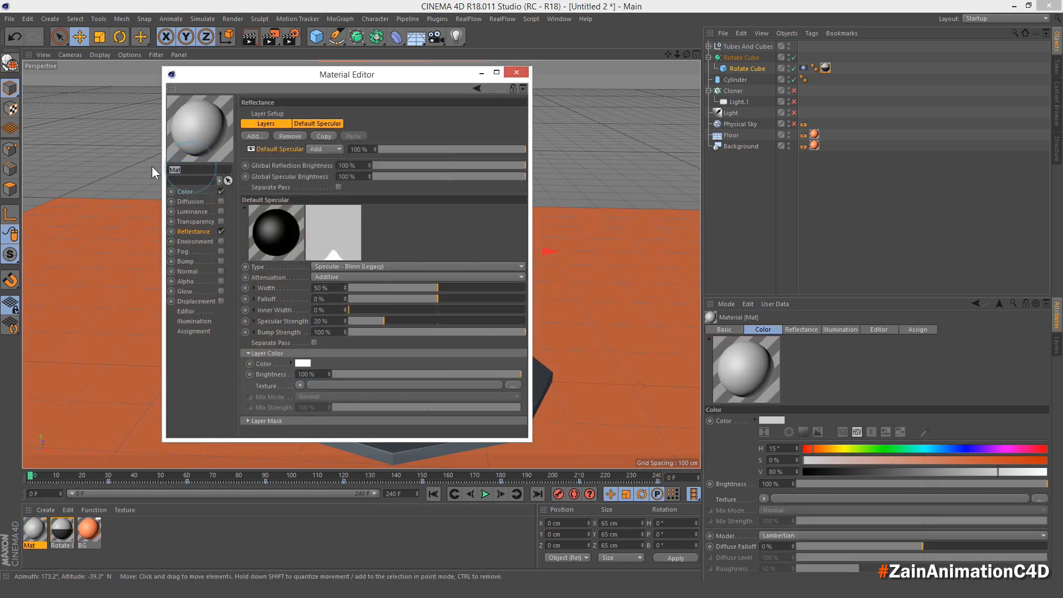
{"action": "type", "text": "Tube 1"}
{"action": "key", "text": "Return"}
Set the Tube 1 material's color to a hue of 0° and a value (V) of 25%.
{"action": "left_click", "coordinate": [183, 191]}
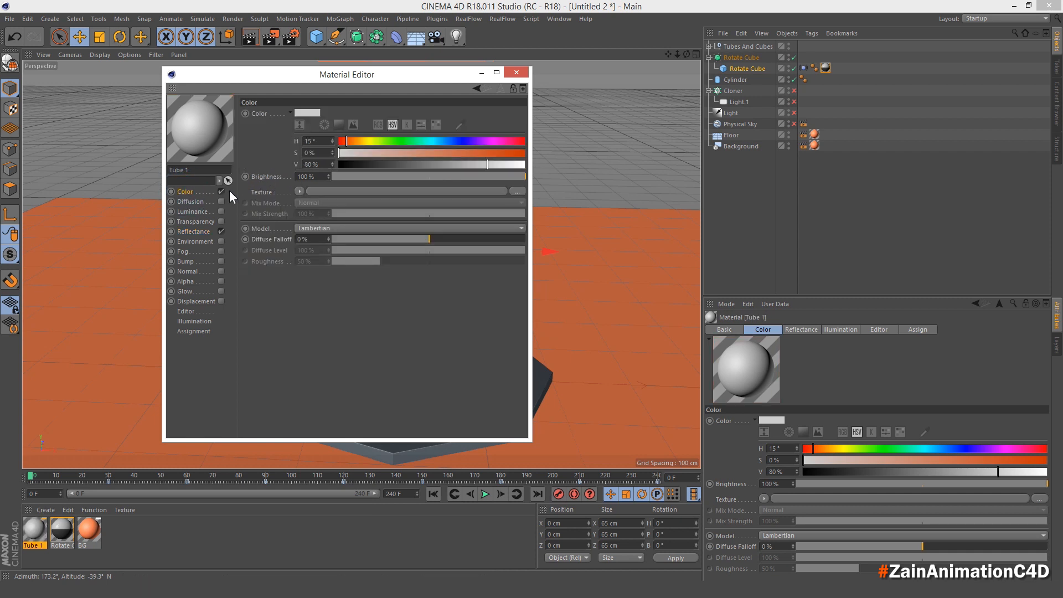
{"action": "double_click", "coordinate": [308, 141]}
{"action": "type", "text": "0"}
{"action": "key", "text": "Tab"}
{"action": "key", "text": "Tab"}
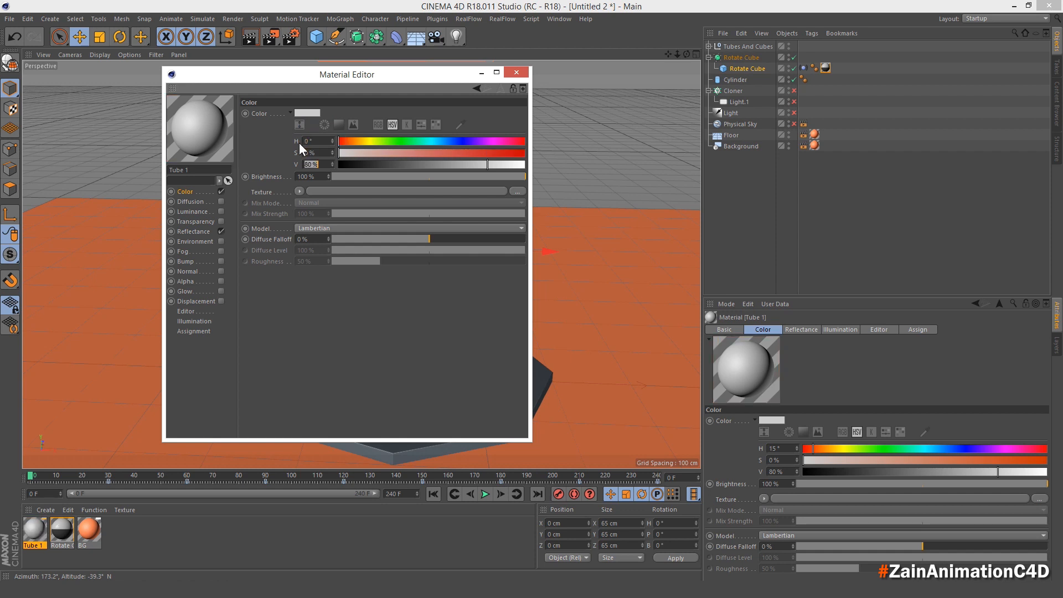
{"action": "type", "text": "25"}
{"action": "key", "text": "Return"}
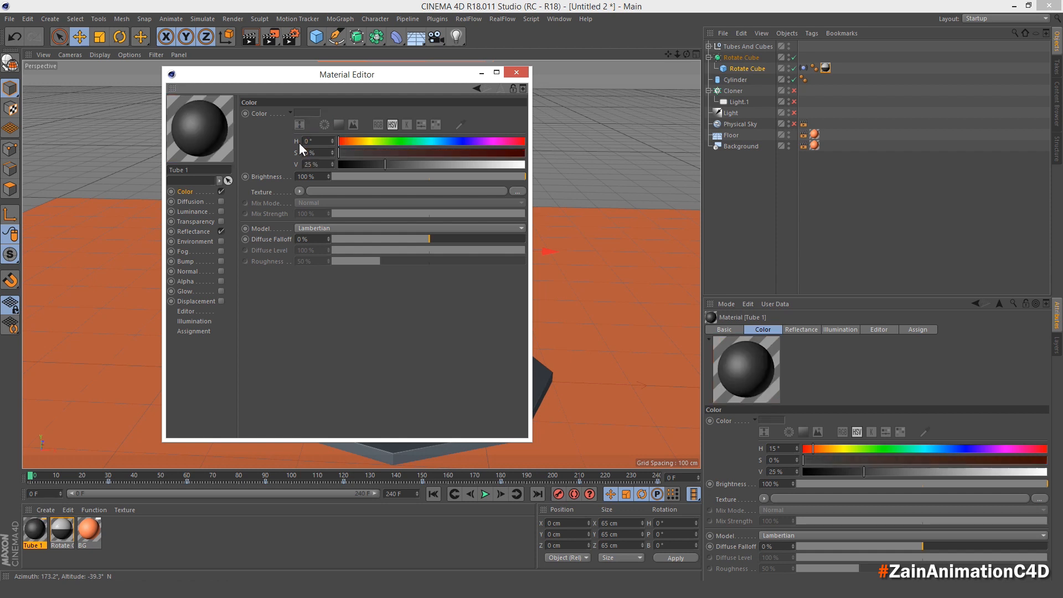
Add Specular - Blinn (Legacy) and Reflection (Legacy) layers to the Tube 1 material's reflectance, with the reflection layer's color brightness at 10%.
{"action": "left_click", "coordinate": [207, 228]}
{"action": "left_click", "coordinate": [255, 136]}
{"action": "left_click", "coordinate": [315, 248]}
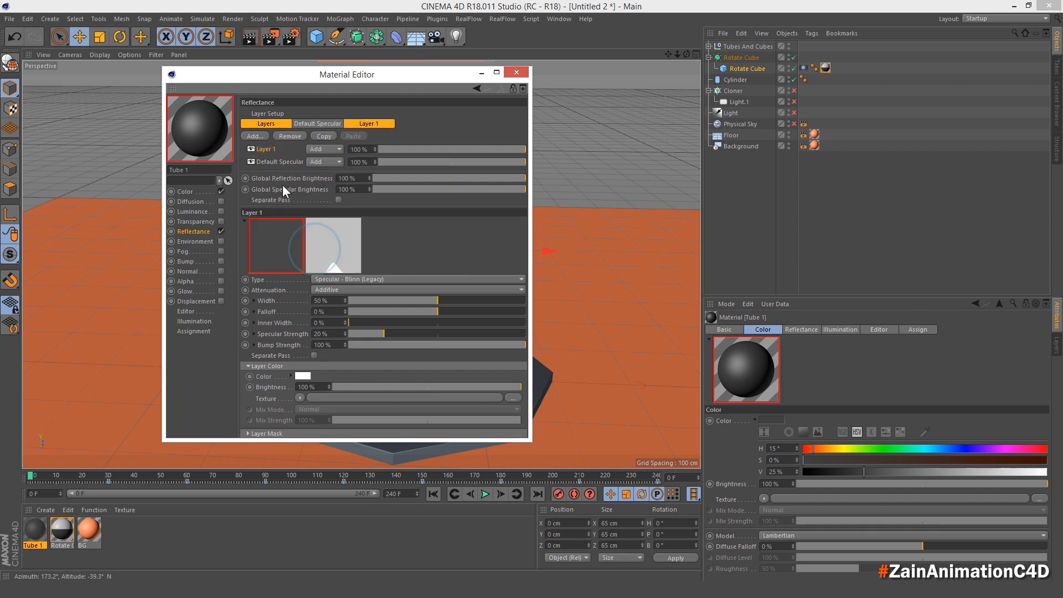
{"action": "left_click", "coordinate": [254, 136]}
{"action": "left_click", "coordinate": [341, 240]}
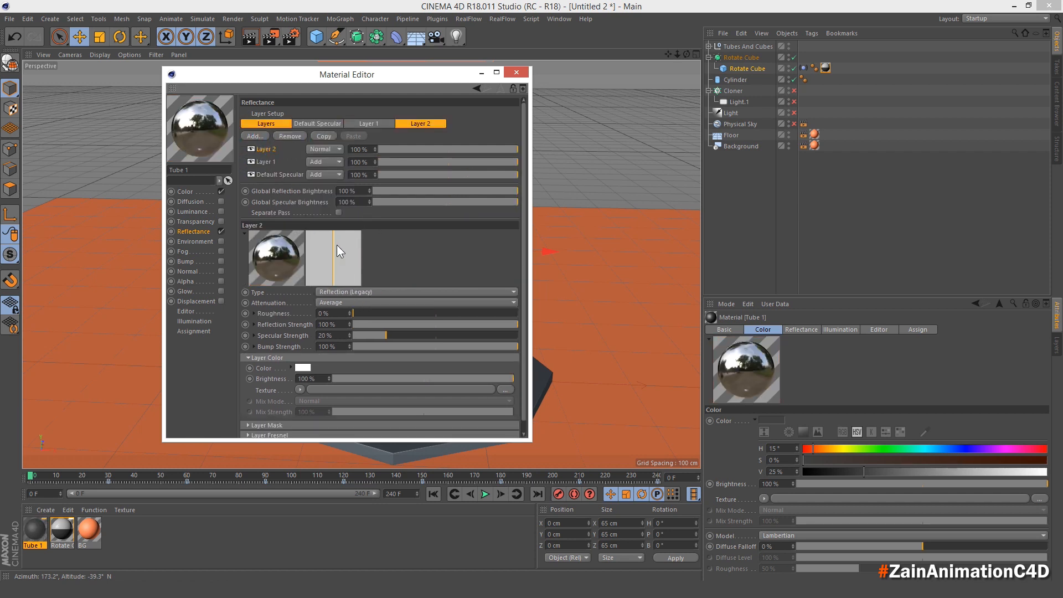
{"action": "left_click", "coordinate": [299, 379]}
{"action": "type", "text": "10"}
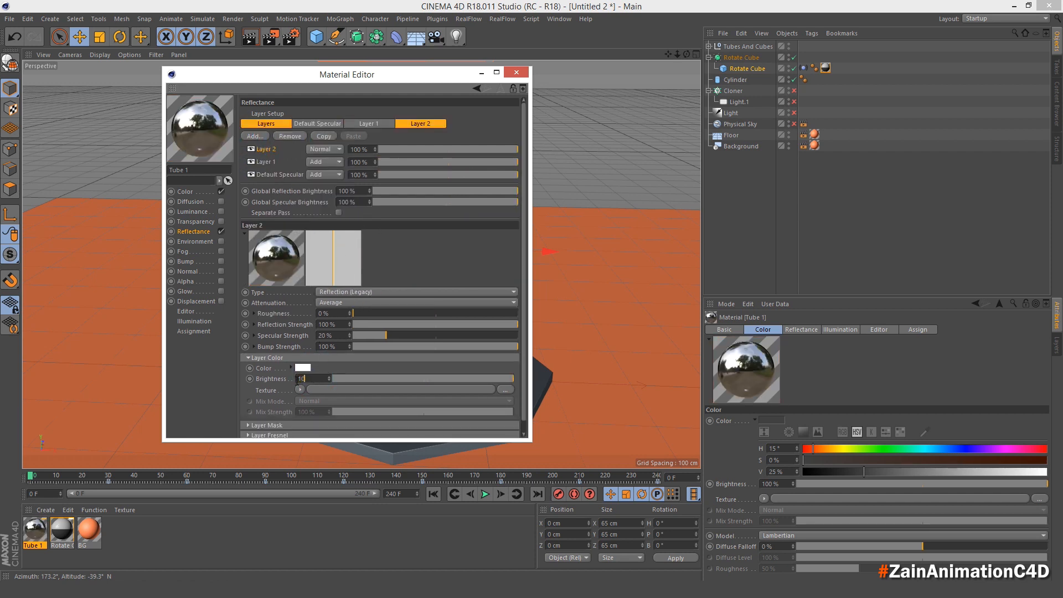
{"action": "key", "text": "Return"}
{"action": "left_click", "coordinate": [513, 74]}
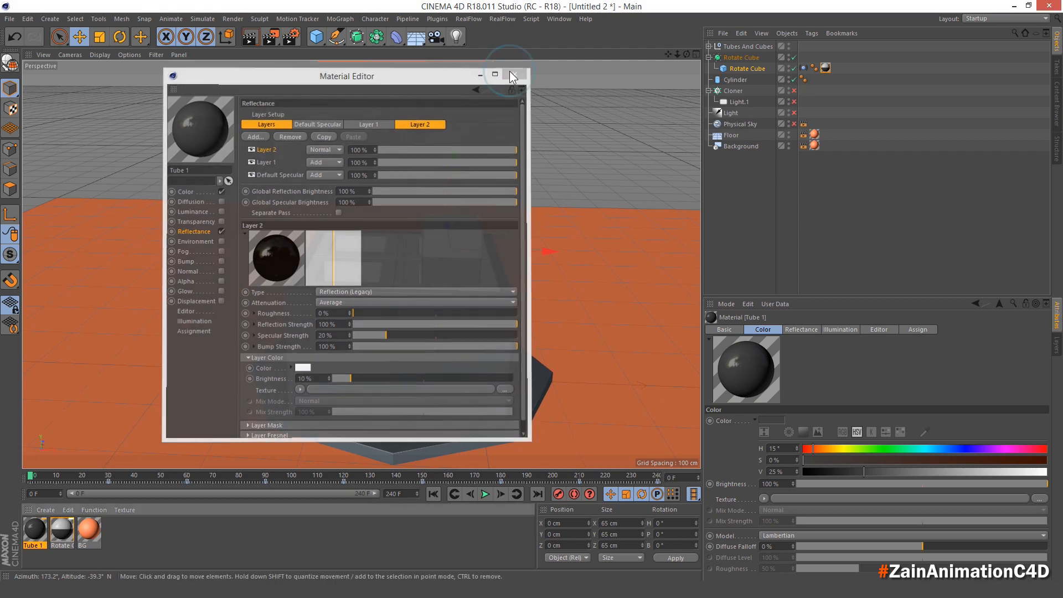
Expand the Tubes And Cubes and Tubes groups and apply the Tube 1 material to Tube.1 0 and Tube.1 2.
{"action": "left_click", "coordinate": [709, 47]}
{"action": "left_click", "coordinate": [715, 68]}
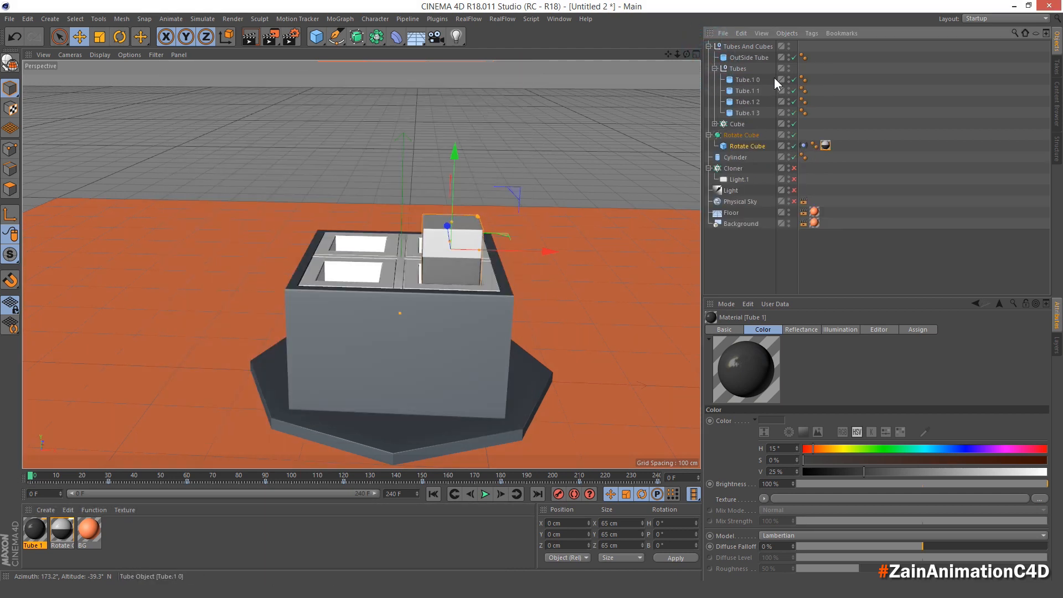
{"action": "left_click", "coordinate": [747, 80]}
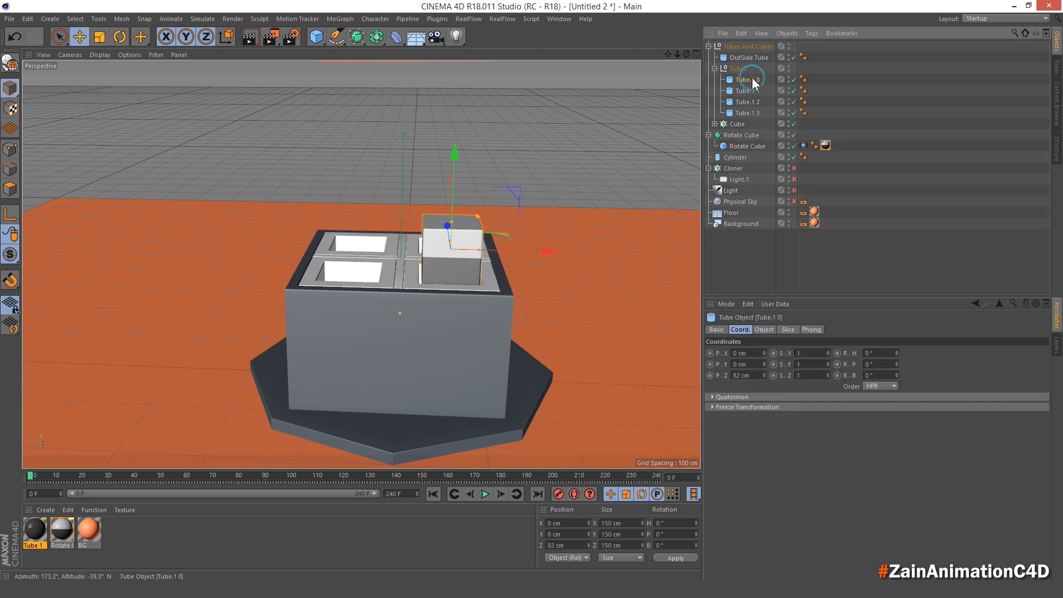
{"action": "left_click_drag", "start_coordinate": [34, 529], "coordinate": [758, 82]}
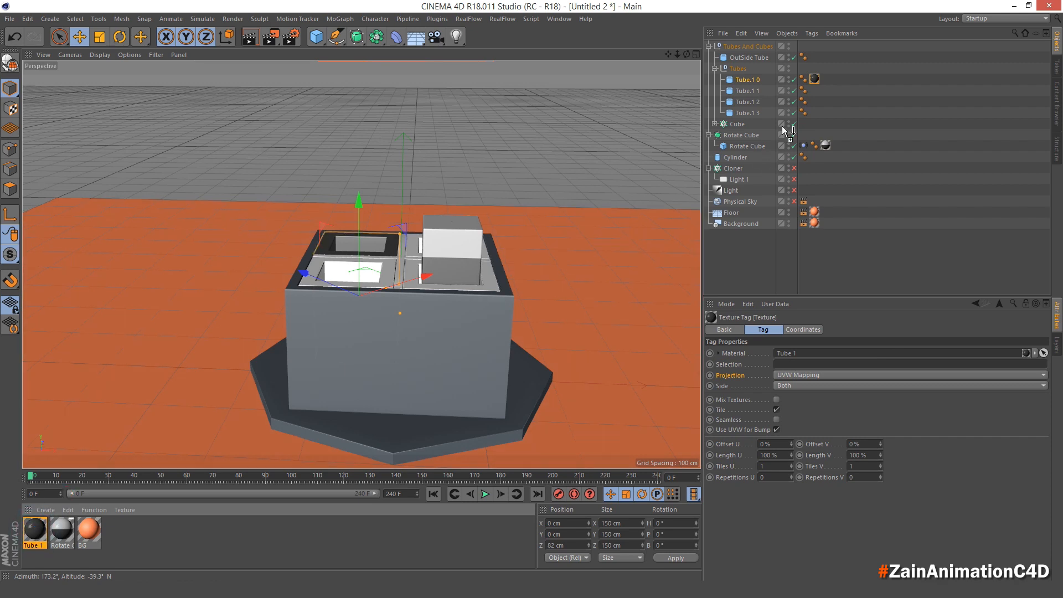
{"action": "left_click_drag", "start_coordinate": [753, 103], "coordinate": [751, 102]}
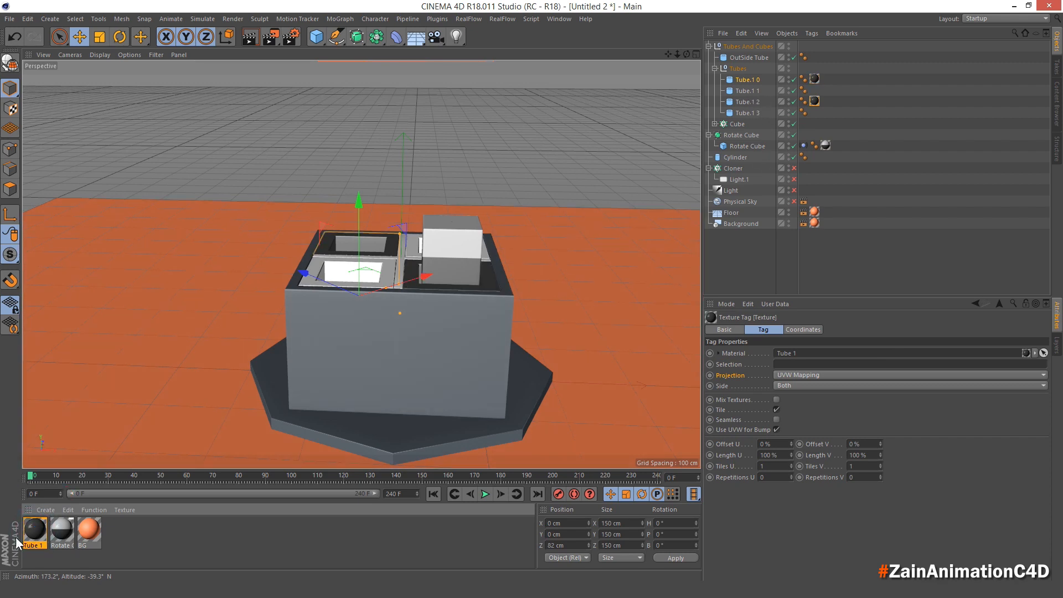
Create a fourth material and set its color value (V) to 90%.
{"action": "double_click", "coordinate": [171, 533]}
{"action": "double_click", "coordinate": [34, 527]}
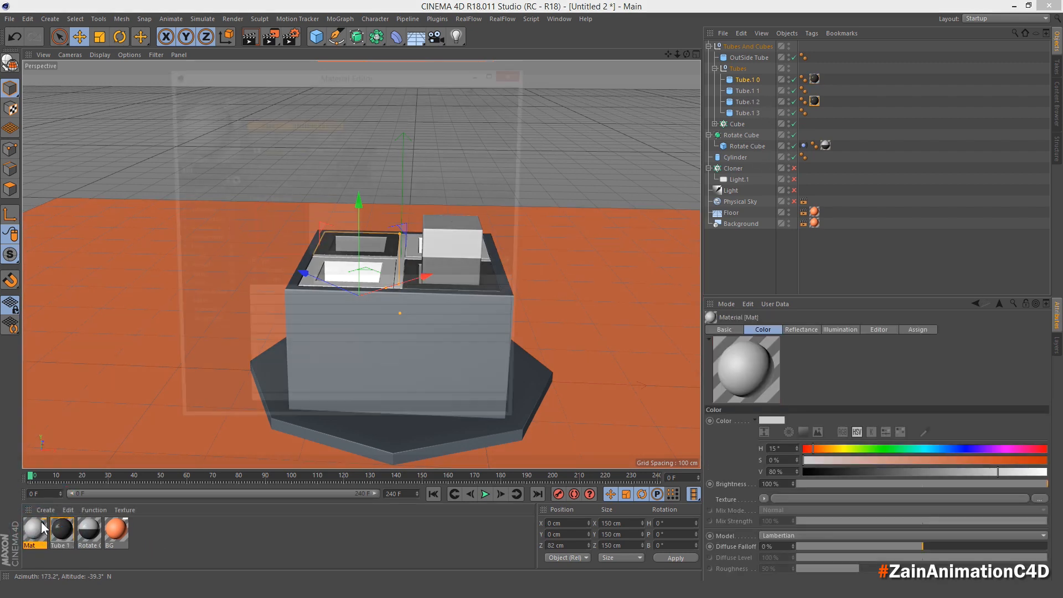
{"action": "left_click", "coordinate": [195, 191]}
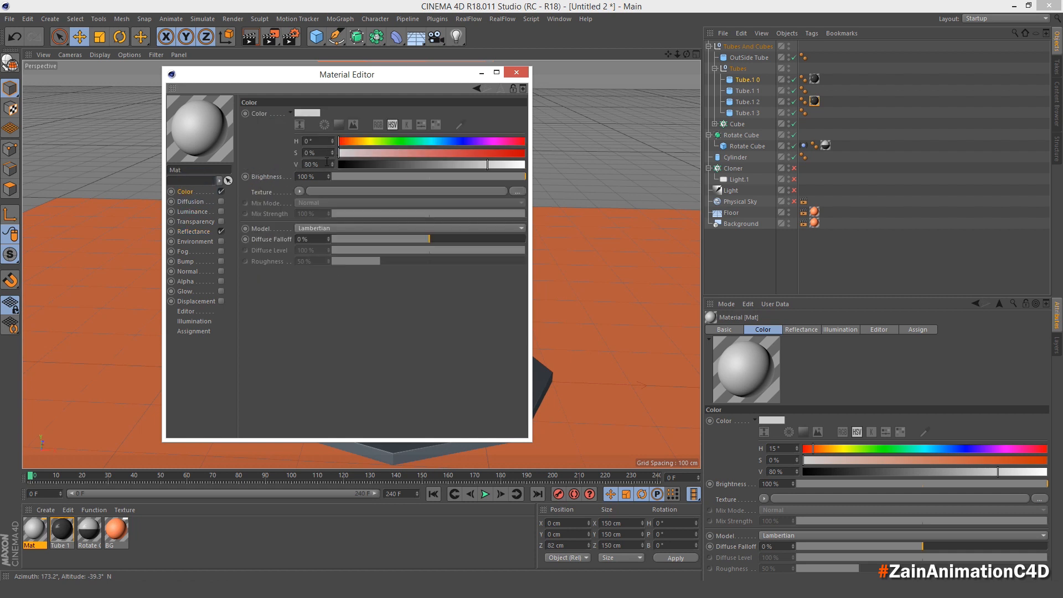
{"action": "left_click", "coordinate": [327, 163]}
{"action": "type", "text": "90"}
{"action": "key", "text": "Return"}
Add Specular - Blinn (Legacy) and Reflection (Legacy) layers to the light material's reflectance, with the reflection layer's color brightness at 10%.
{"action": "left_click", "coordinate": [195, 233]}
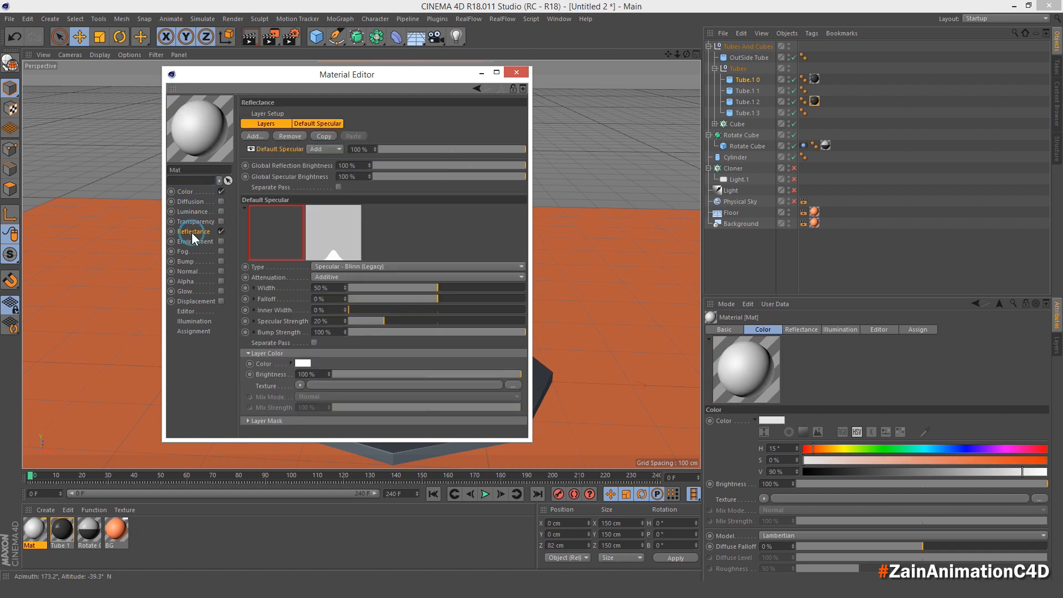
{"action": "left_click", "coordinate": [256, 137]}
{"action": "left_click", "coordinate": [309, 251]}
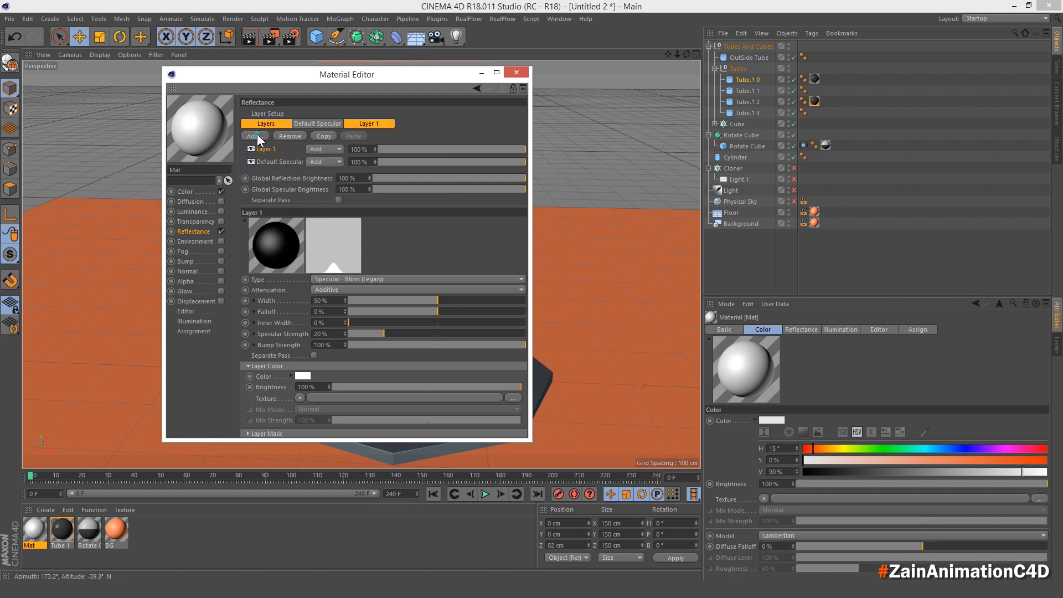
{"action": "left_click", "coordinate": [256, 136]}
{"action": "left_click", "coordinate": [309, 236]}
{"action": "double_click", "coordinate": [325, 379]}
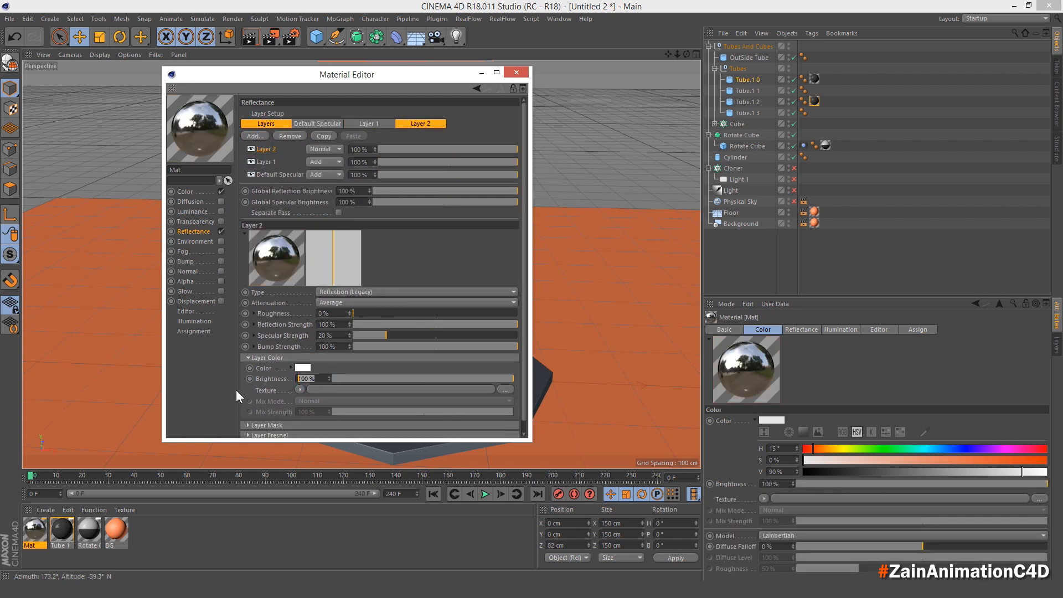
{"action": "type", "text": "10"}
{"action": "key", "text": "Return"}
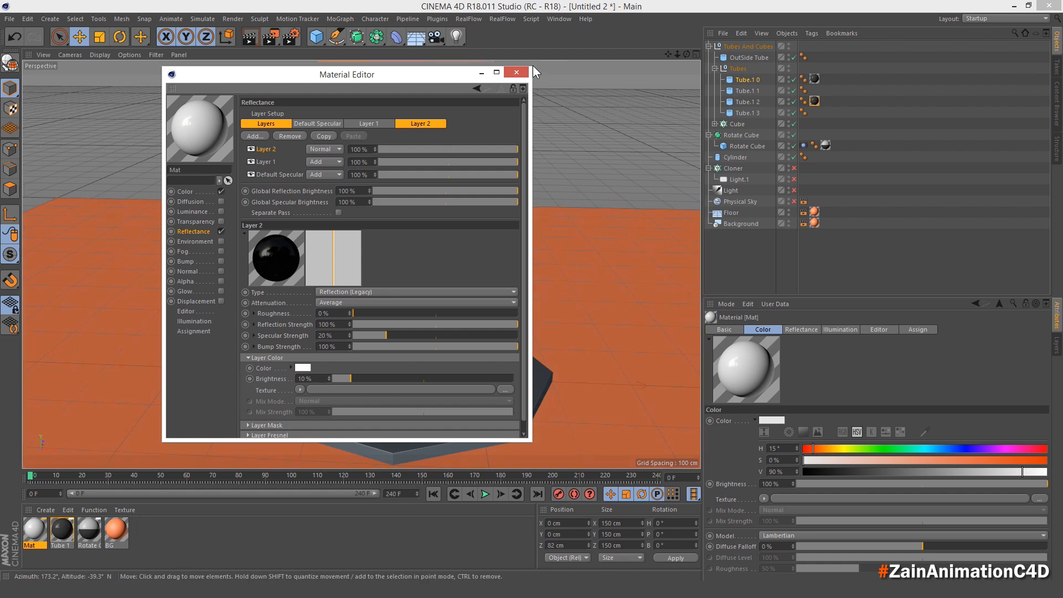
{"action": "left_click", "coordinate": [516, 72]}
Apply the Mat material to Tube.1 1, Tube.1 3 and the Cylinder, and the Tube 1 material to the Cube cloner.
{"action": "left_click_drag", "start_coordinate": [30, 531], "coordinate": [815, 91]}
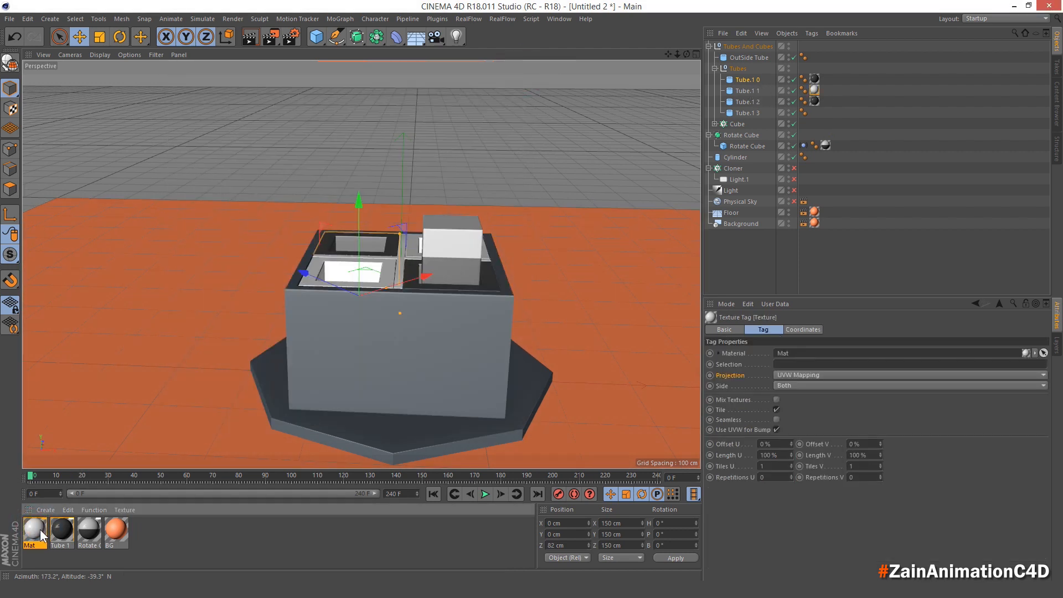
{"action": "left_click_drag", "start_coordinate": [48, 531], "coordinate": [756, 113]}
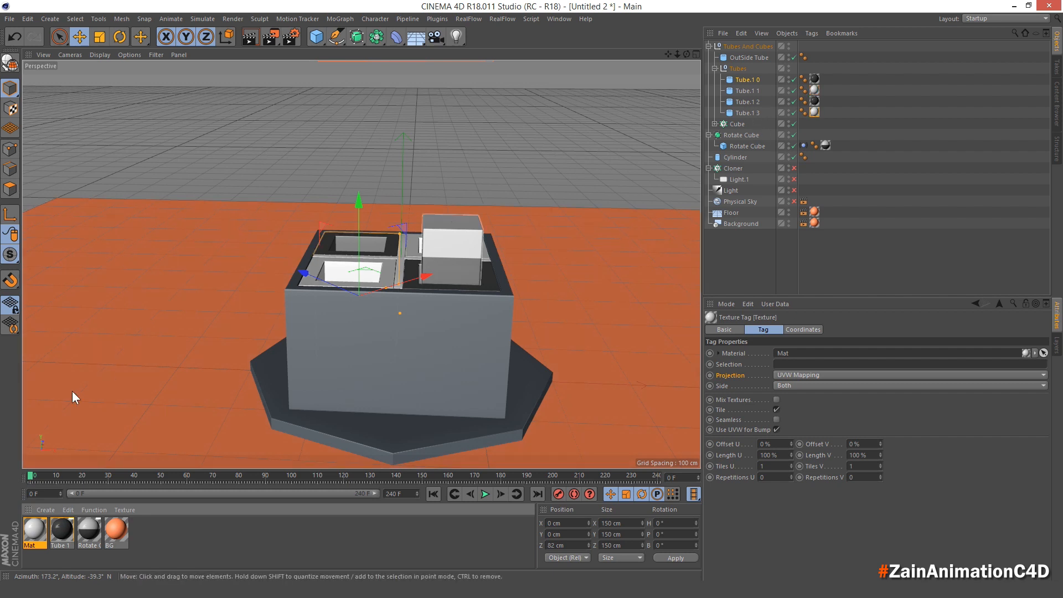
{"action": "left_click_drag", "start_coordinate": [37, 534], "coordinate": [679, 257]}
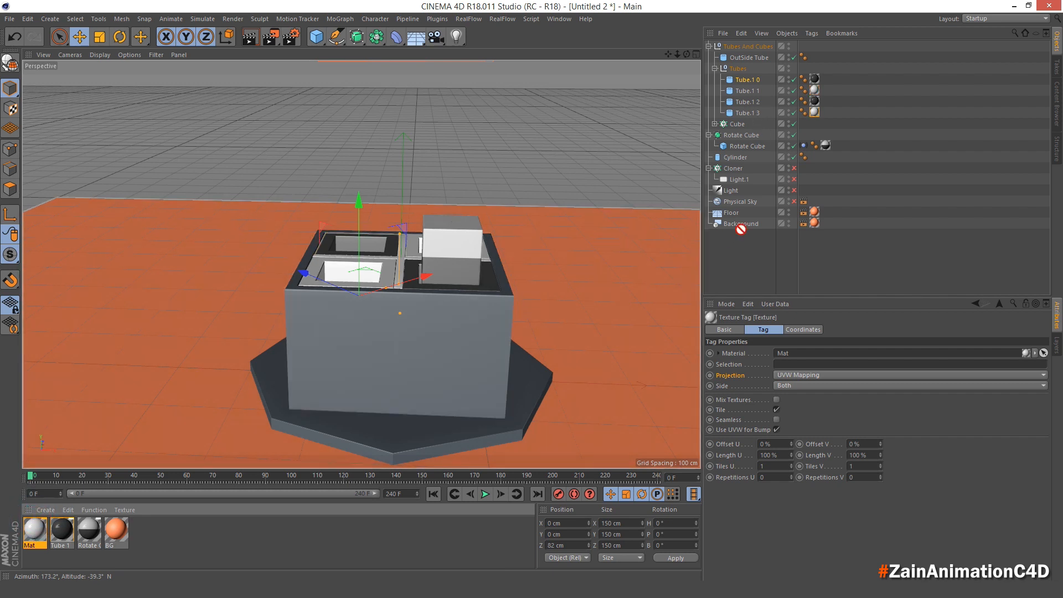
{"action": "left_click_drag", "start_coordinate": [741, 229], "coordinate": [742, 159]}
{"action": "left_click_drag", "start_coordinate": [64, 532], "coordinate": [783, 135]}
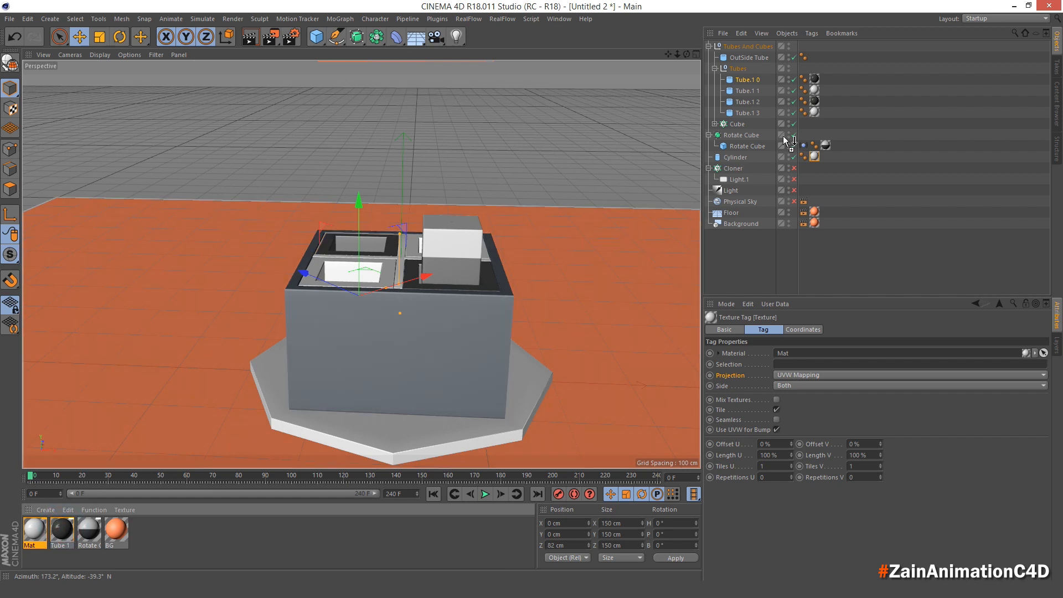
{"action": "left_click_drag", "start_coordinate": [757, 61], "coordinate": [734, 124]}
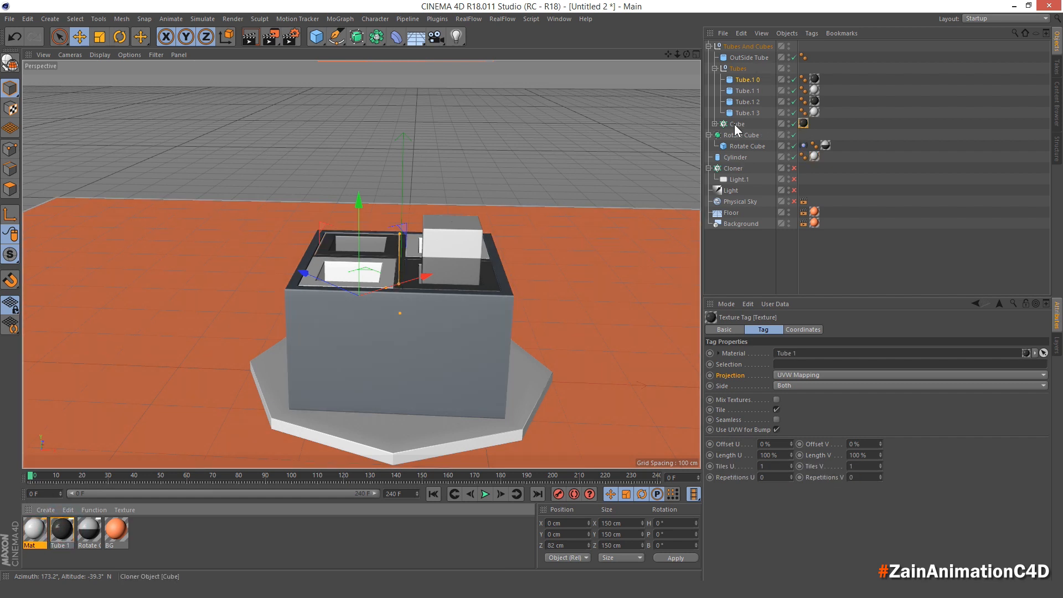
Create a fifth material and name it OutSide Tube.
{"action": "double_click", "coordinate": [183, 542]}
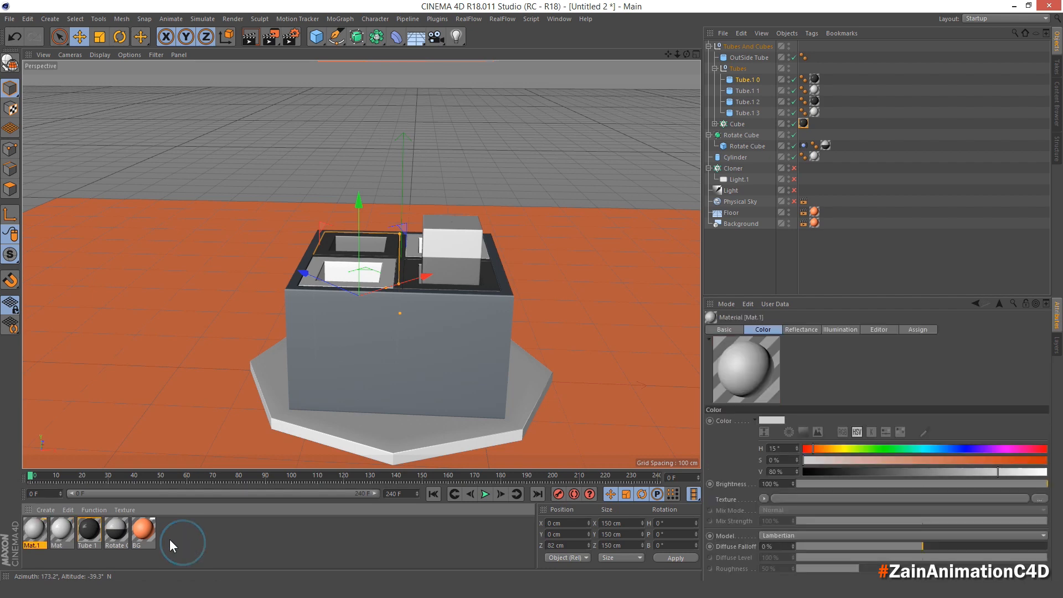
{"action": "double_click", "coordinate": [35, 530]}
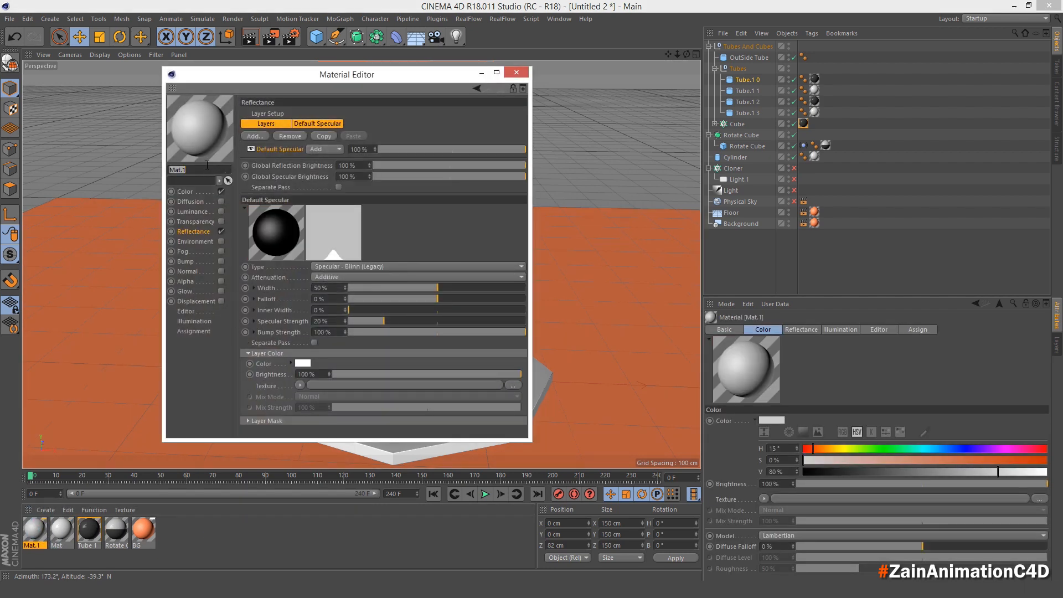
{"action": "type", "text": "Otu"}
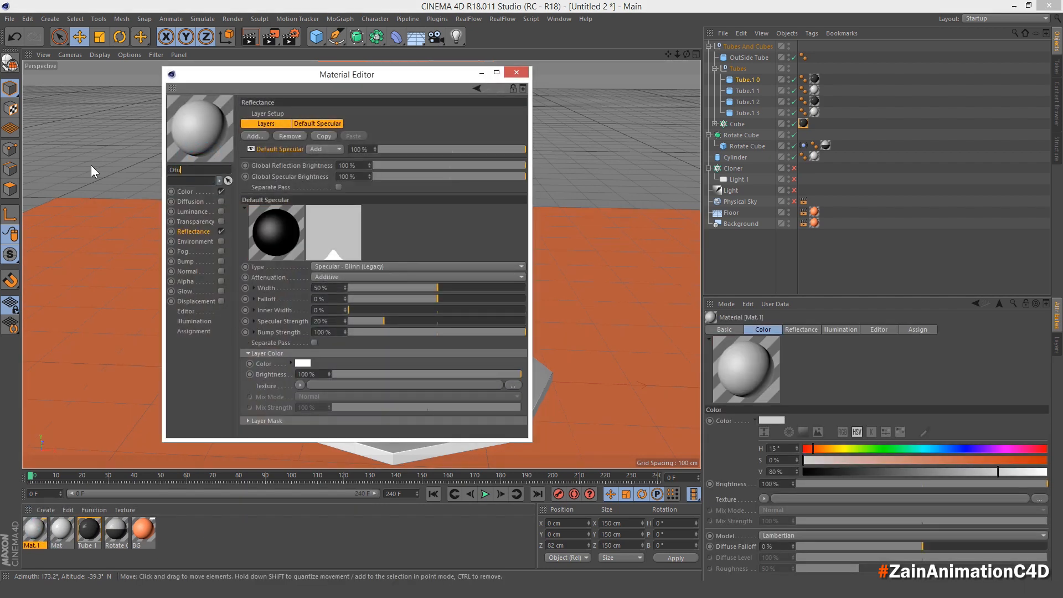
{"action": "key", "text": "BackSpace"}
{"action": "key", "text": "BackSpace"}
{"action": "type", "text": "utSide Tube"}
Set the OutSide Tube material's color to hue 15°, saturation 80%, value 100% and brightness 120%.
{"action": "left_click", "coordinate": [178, 192]}
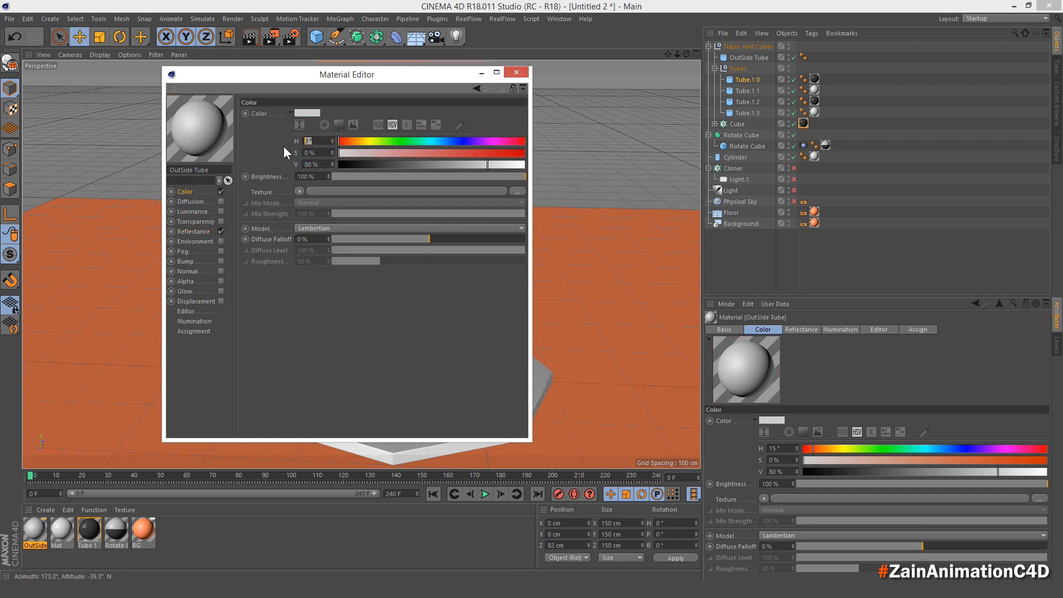
{"action": "key", "text": "Tab"}
{"action": "type", "text": "8"}
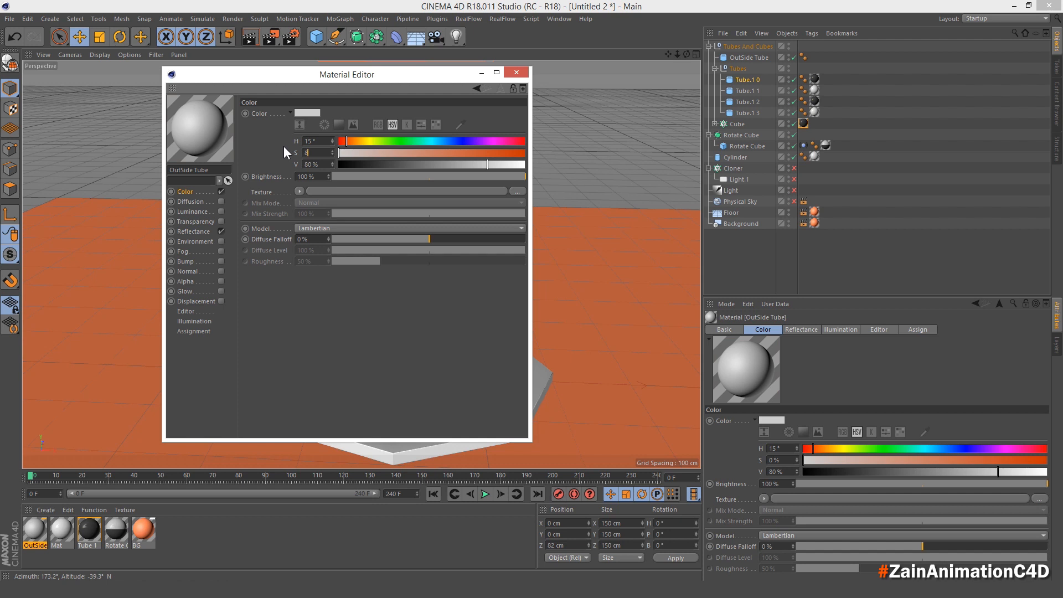
{"action": "type", "text": "0"}
{"action": "key", "text": "Tab"}
{"action": "type", "text": "100"}
{"action": "key", "text": "Tab"}
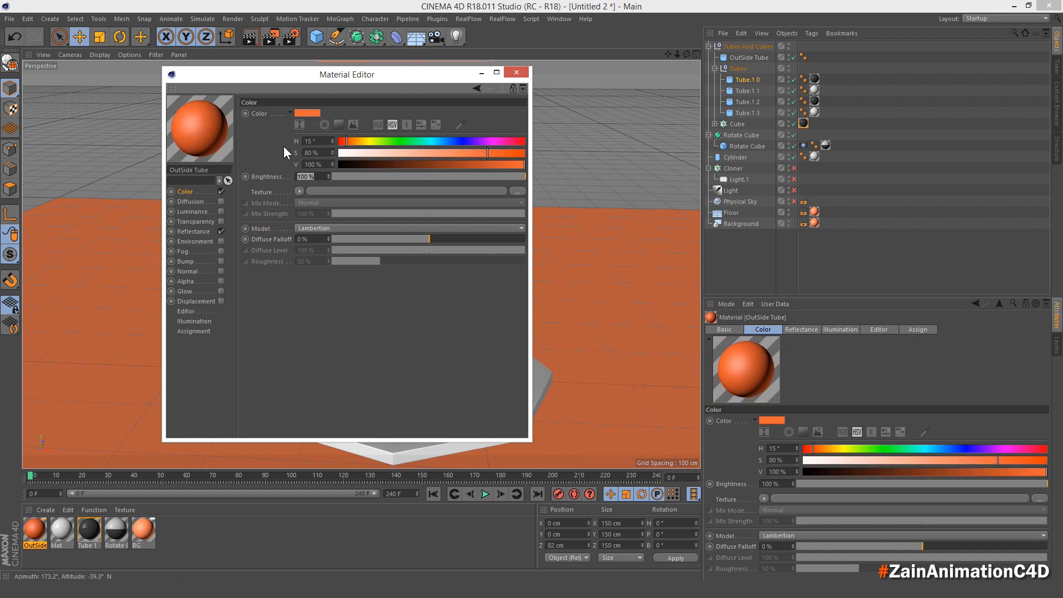
{"action": "type", "text": "120"}
{"action": "key", "text": "Return"}
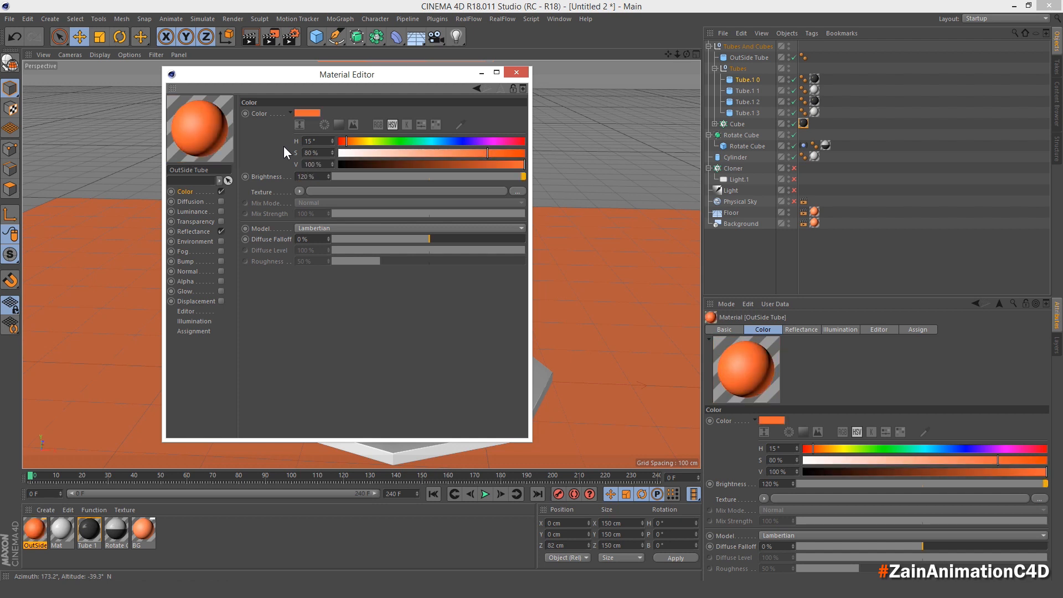
Add Specular - Blinn (Legacy) and Reflection (Legacy) layers to the OutSide Tube material's reflectance, with the reflection layer's color brightness at 10%.
{"action": "left_click", "coordinate": [194, 231]}
{"action": "left_click", "coordinate": [256, 136]}
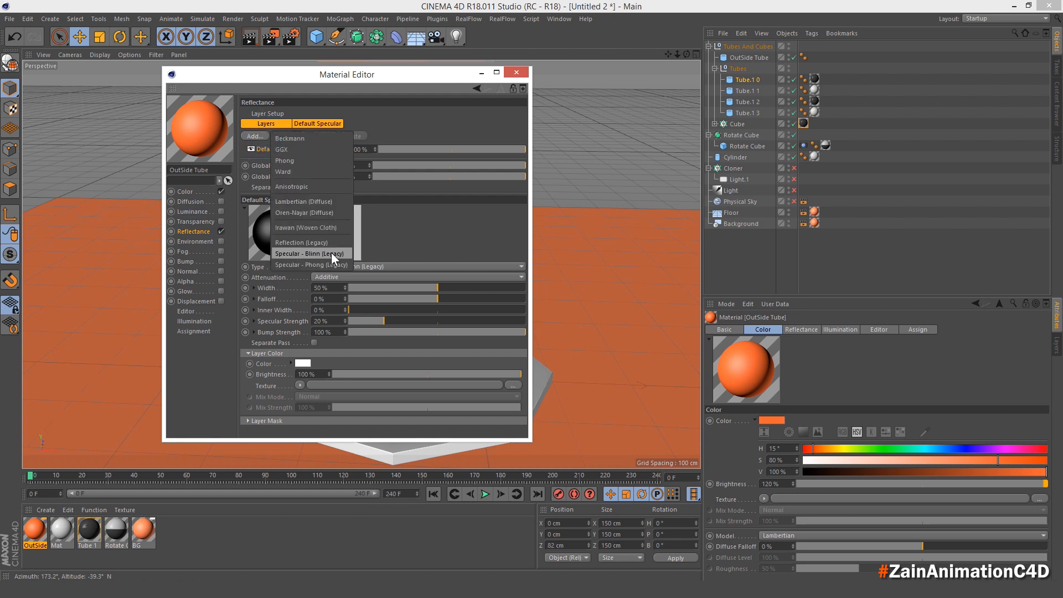
{"action": "left_click", "coordinate": [332, 253]}
{"action": "left_click", "coordinate": [258, 137]}
{"action": "left_click", "coordinate": [309, 243]}
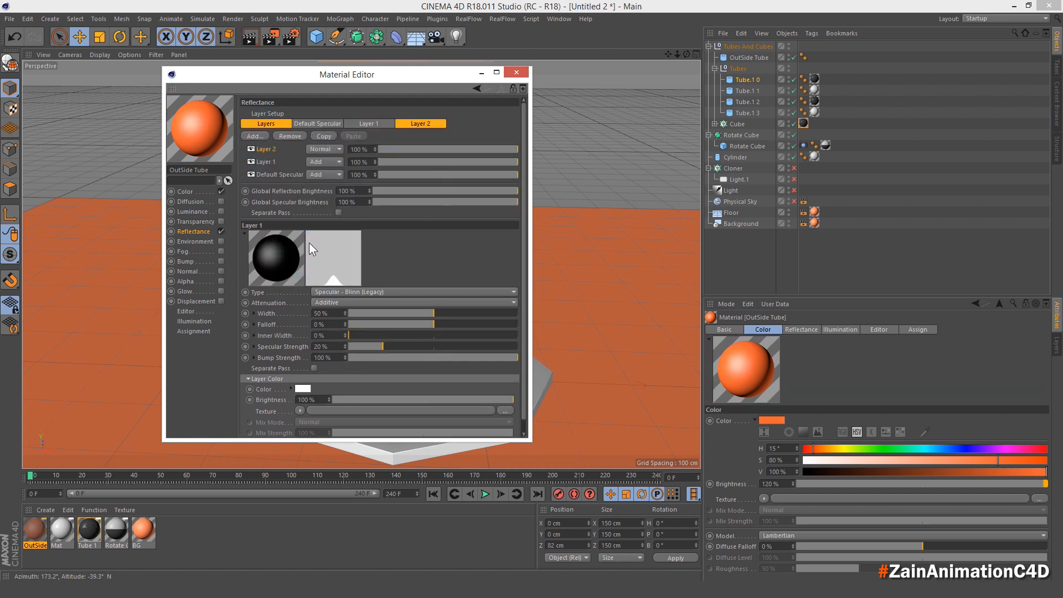
{"action": "type", "text": "10"}
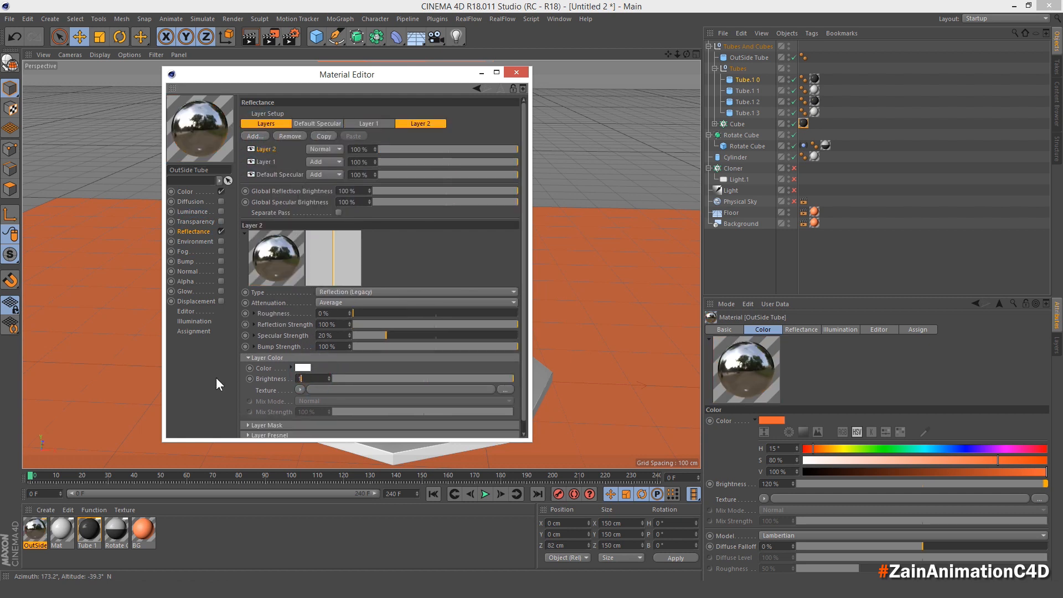
{"action": "key", "text": "Return"}
{"action": "left_click", "coordinate": [509, 74]}
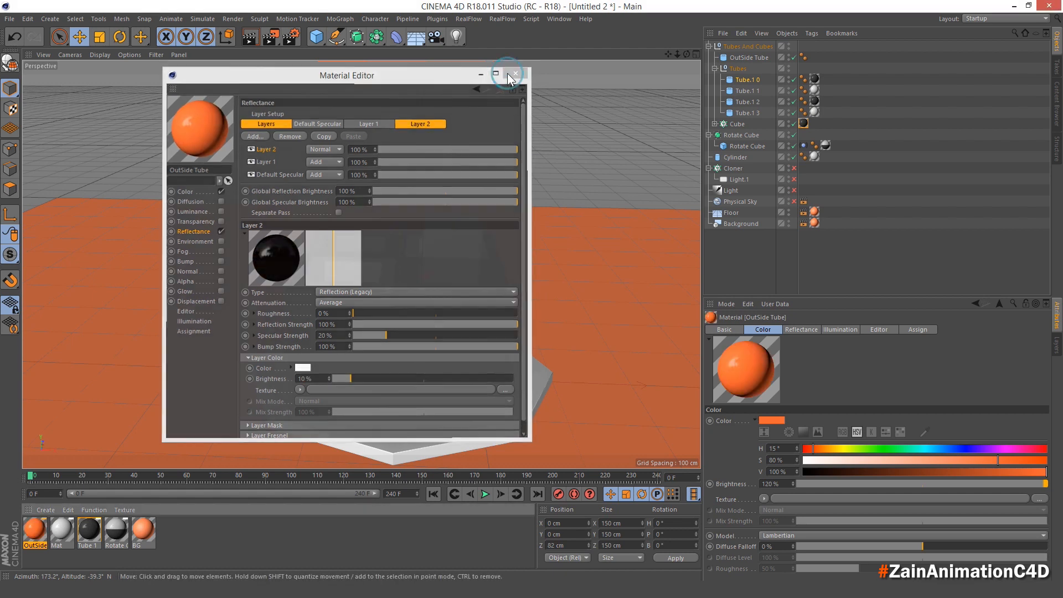
Apply the OutSide Tube material to the OutSide Tube object.
{"action": "left_click_drag", "start_coordinate": [35, 527], "coordinate": [716, 303]}
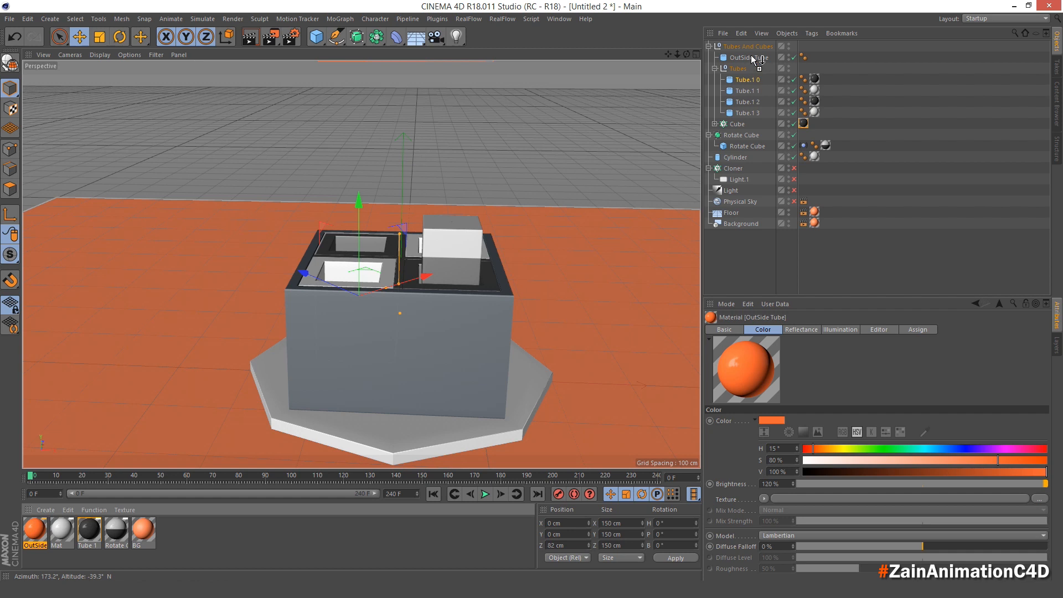
{"action": "left_click_drag", "start_coordinate": [753, 56], "coordinate": [751, 55]}
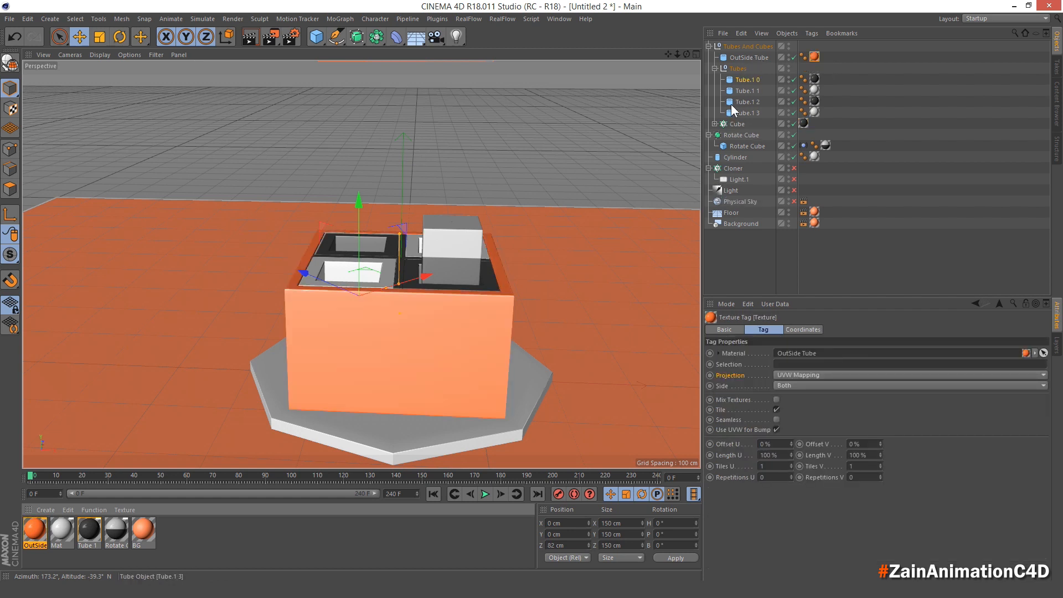
Collapse the Tubes And Cubes group and enable the light Cloner, Light.1, Light and Physical Sky objects.
{"action": "left_click", "coordinate": [708, 47]}
{"action": "left_click", "coordinate": [745, 188]}
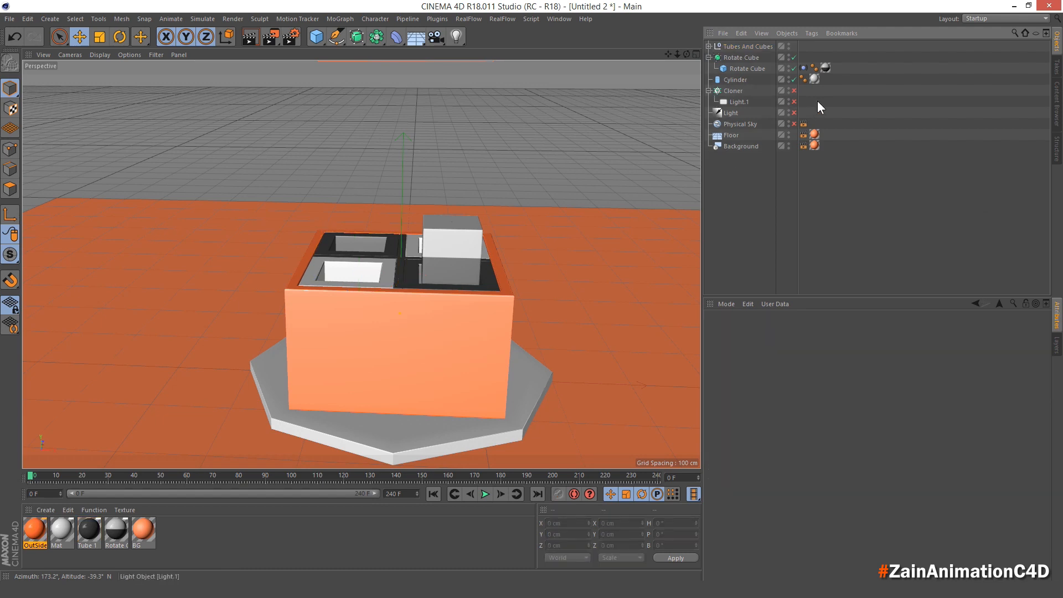
{"action": "left_click", "coordinate": [794, 124]}
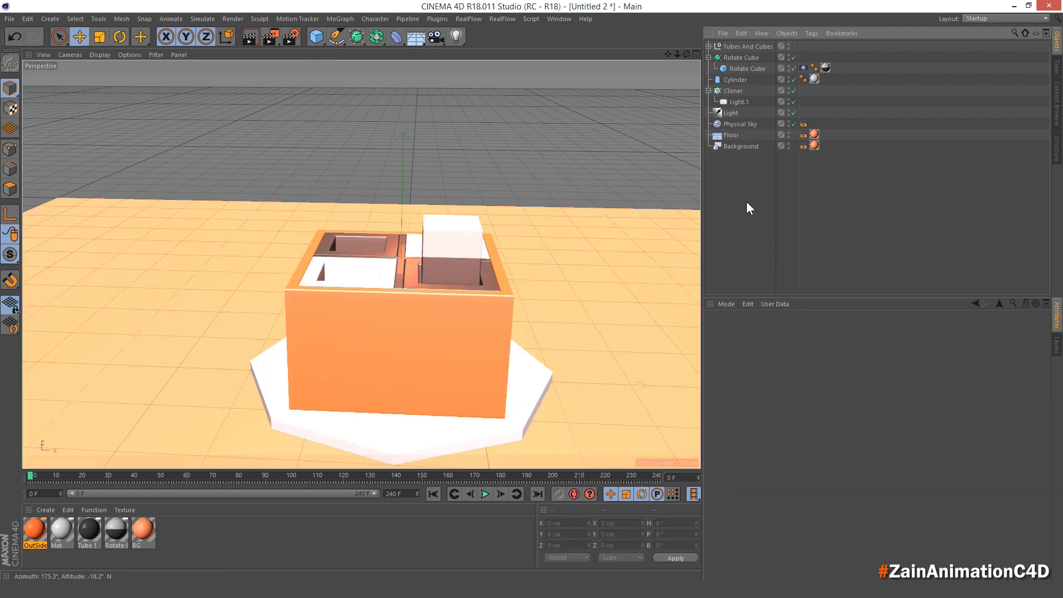
Play the animation and examine the lit, textured tube assembly from different angles.
{"action": "middle_click_drag", "start_coordinate": [524, 267], "coordinate": [484, 171], "text": "alt"}
{"action": "left_click_drag", "start_coordinate": [452, 276], "coordinate": [462, 284], "text": "alt"}
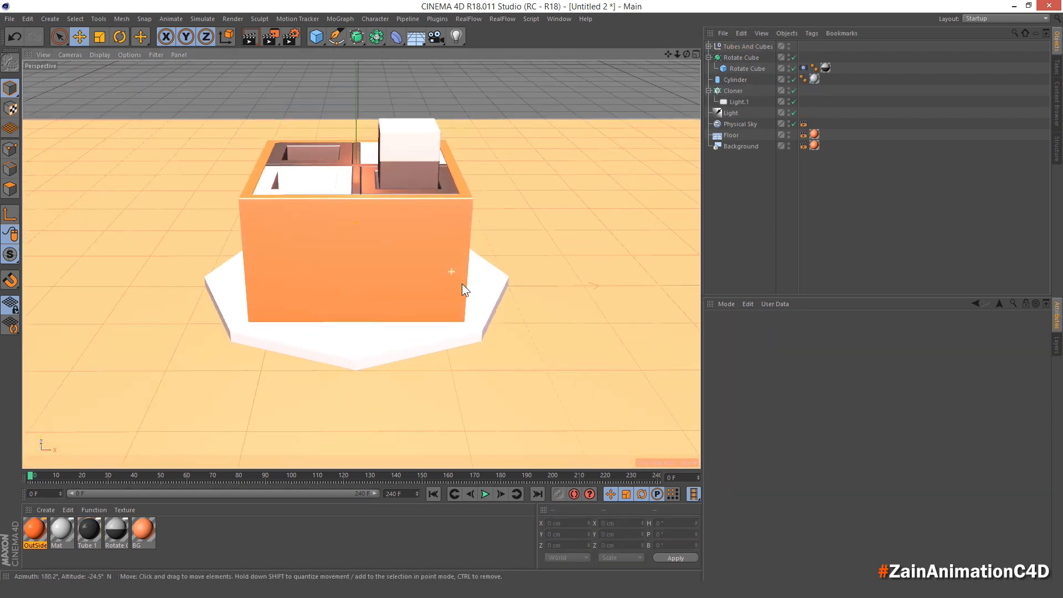
{"action": "middle_click_drag", "start_coordinate": [477, 261], "coordinate": [491, 287], "text": "alt"}
{"action": "left_click_drag", "start_coordinate": [485, 295], "coordinate": [481, 296], "text": "alt"}
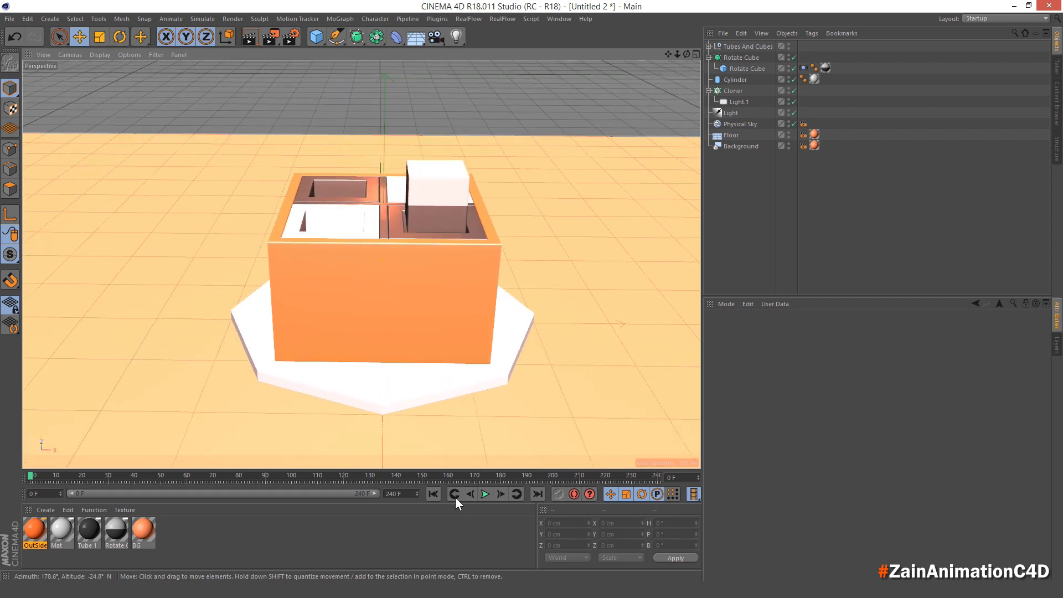
{"action": "left_click", "coordinate": [485, 494]}
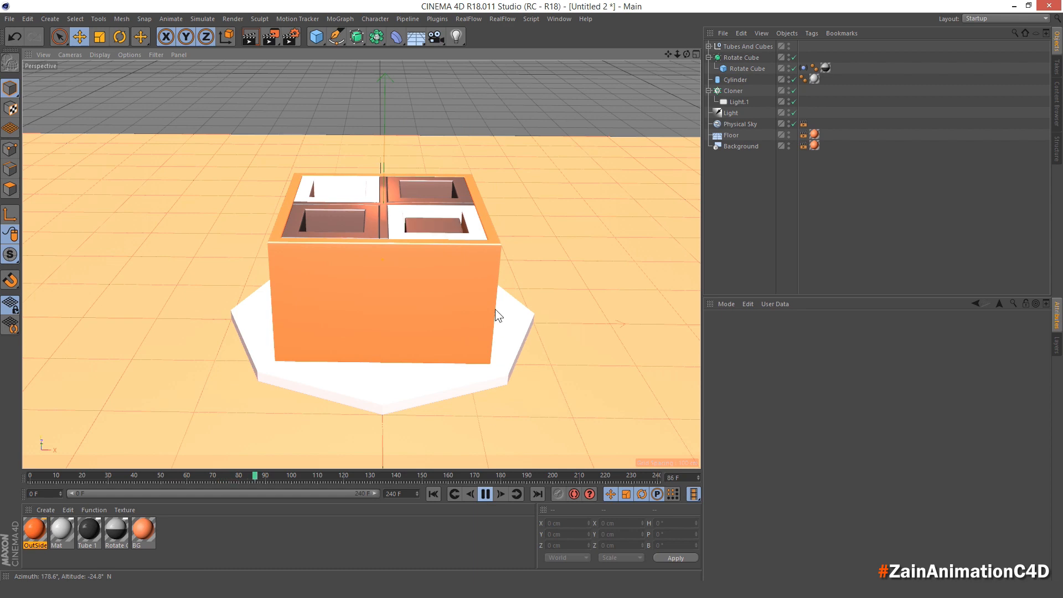
{"action": "scroll", "coordinate": [493, 291], "scroll_direction": "down", "scroll_amount": 2}
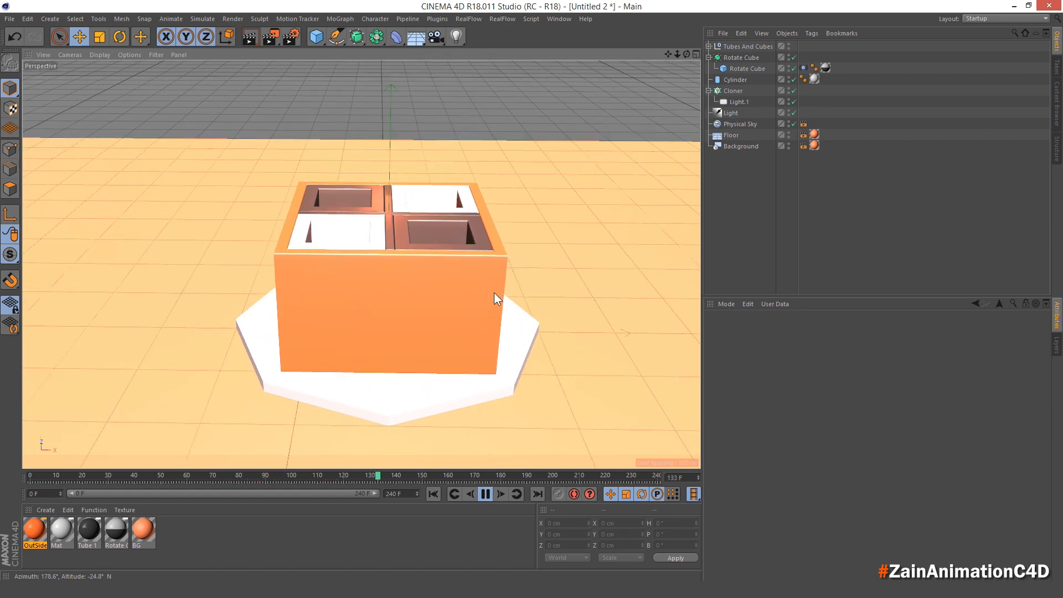
{"action": "middle_click_drag", "start_coordinate": [483, 281], "coordinate": [472, 339], "text": "alt"}
{"action": "mouse_move", "coordinate": [472, 336]}
{"action": "left_mouse_down", "text": "alt"}
{"action": "mouse_move", "coordinate": [465, 315]}
{"action": "mouse_move", "coordinate": [468, 326]}
{"action": "left_mouse_up", "text": "alt"}
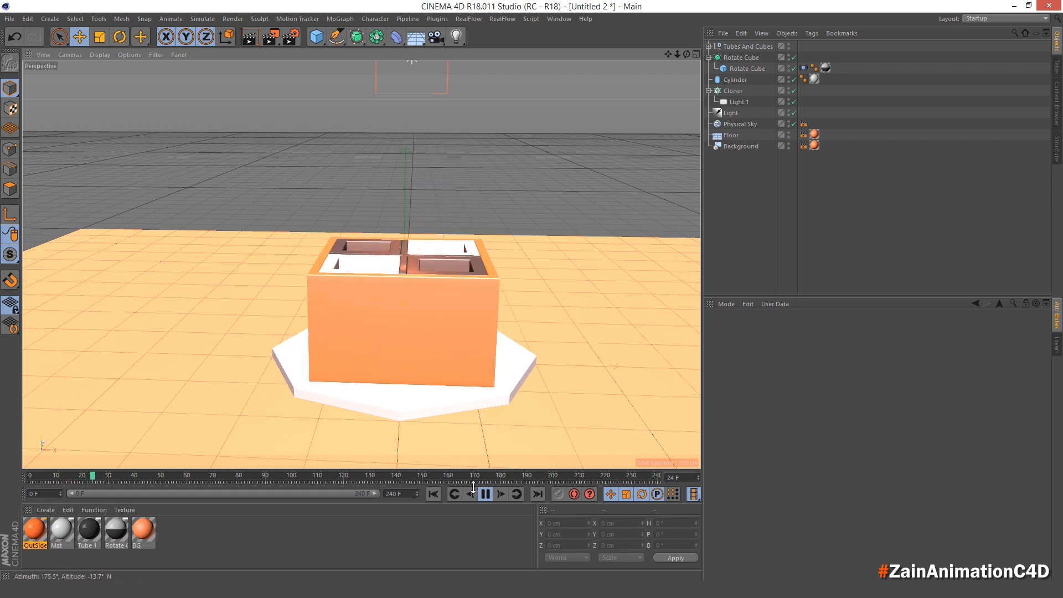
Stop the animation playback and move the current time to frame 116 with the tube assembly framed from above.
{"action": "left_click", "coordinate": [487, 491]}
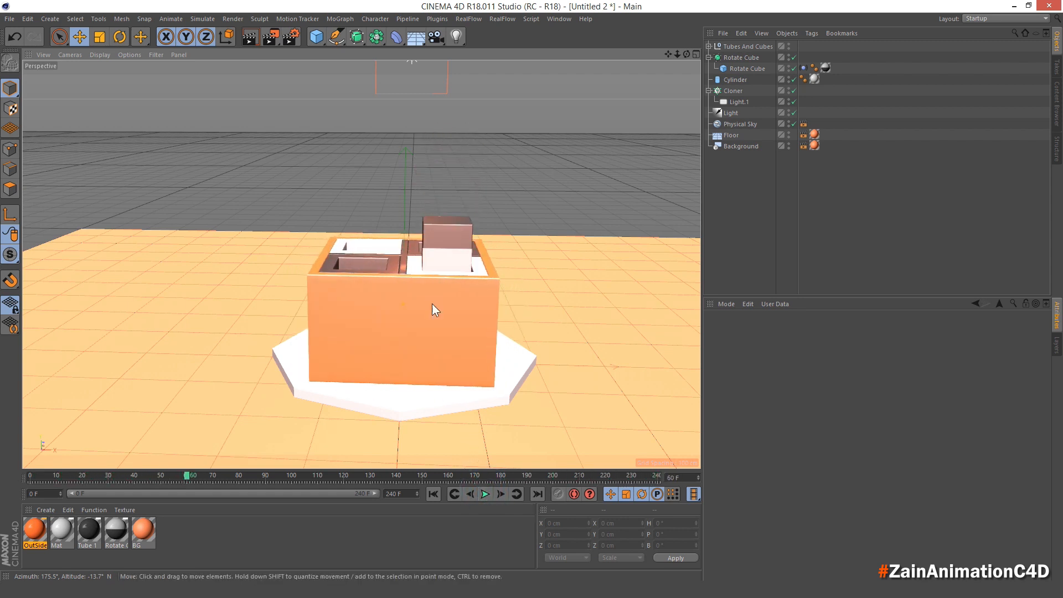
{"action": "scroll", "coordinate": [422, 277], "scroll_direction": "up", "scroll_amount": 4}
{"action": "left_click_drag", "start_coordinate": [404, 325], "coordinate": [406, 350], "text": "alt"}
{"action": "scroll", "coordinate": [406, 354], "scroll_direction": "down", "scroll_amount": 4}
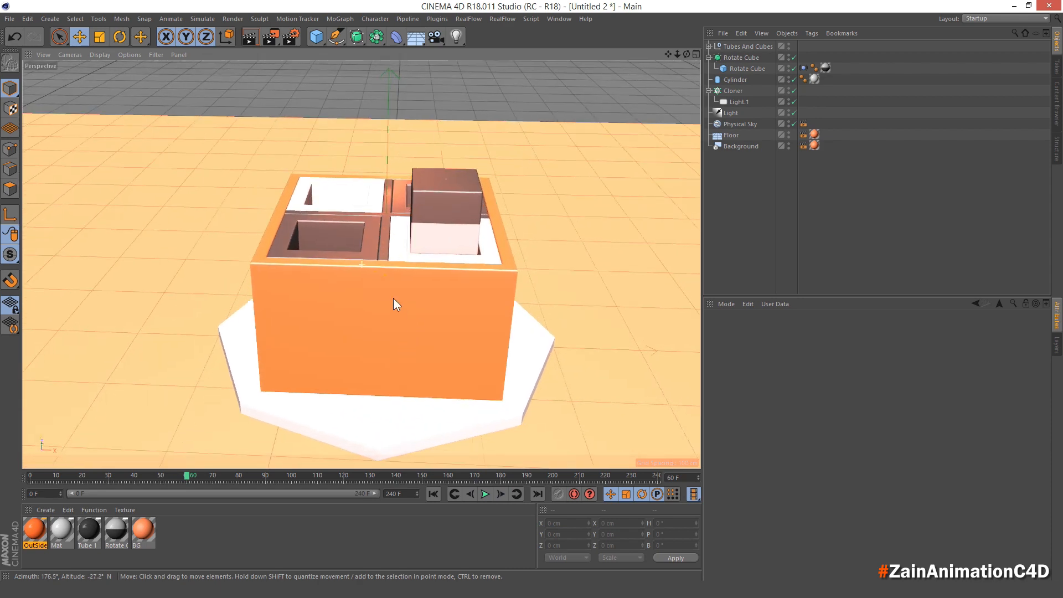
{"action": "mouse_move", "coordinate": [198, 477]}
{"action": "left_mouse_down"}
{"action": "mouse_move", "coordinate": [348, 481]}
{"action": "mouse_move", "coordinate": [336, 489]}
{"action": "left_mouse_up"}
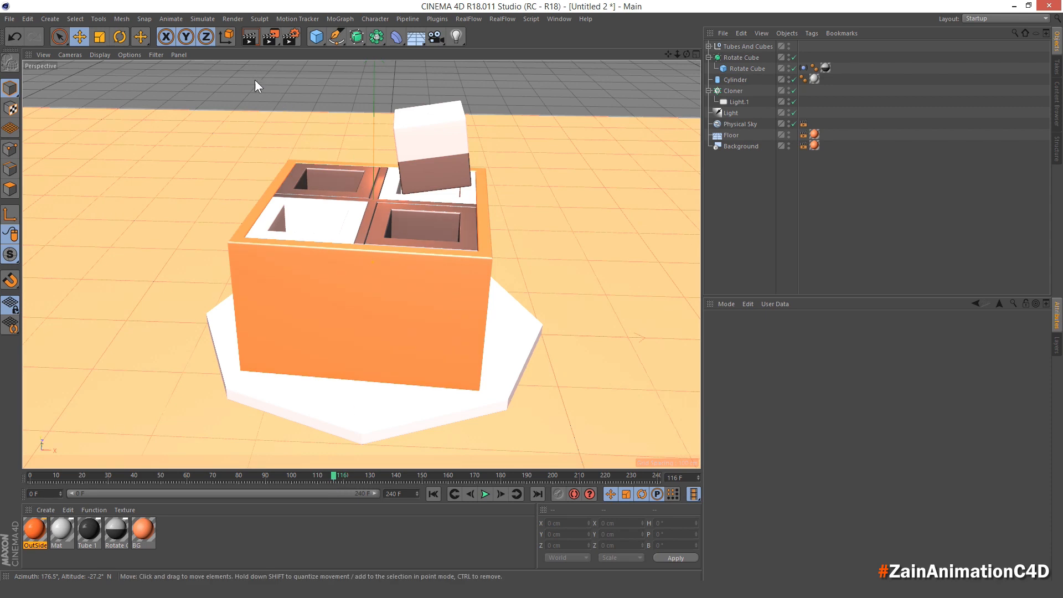
Add the Ambient Occlusion and Global Illumination effects to the render settings and render the perspective view.
{"action": "left_click", "coordinate": [291, 37]}
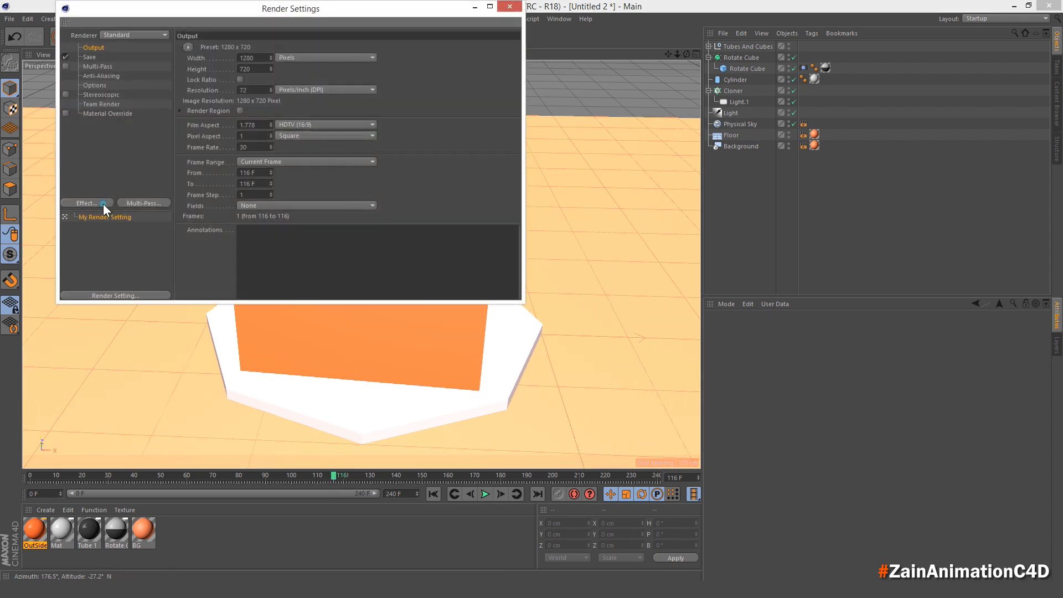
{"action": "left_click", "coordinate": [103, 204]}
{"action": "left_click", "coordinate": [161, 273]}
{"action": "left_click", "coordinate": [99, 203]}
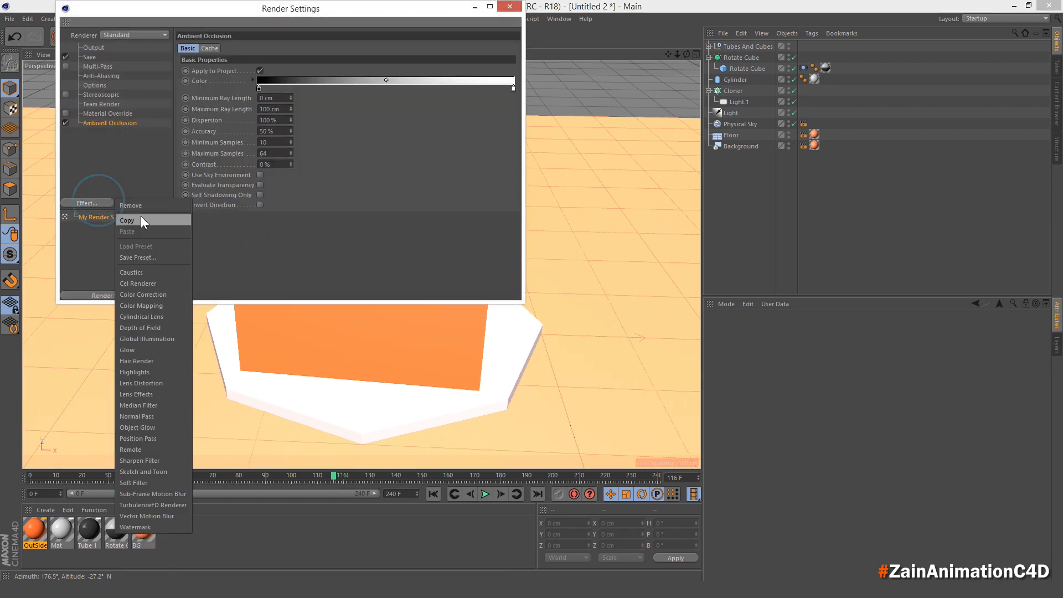
{"action": "left_click", "coordinate": [160, 339]}
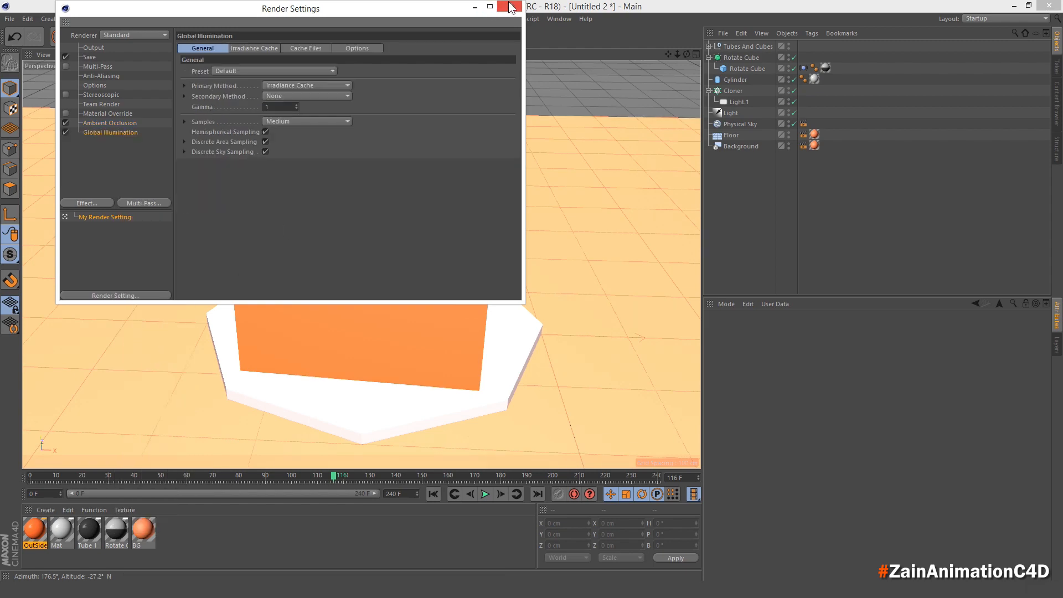
{"action": "left_click", "coordinate": [511, 8]}
{"action": "left_click", "coordinate": [251, 38]}
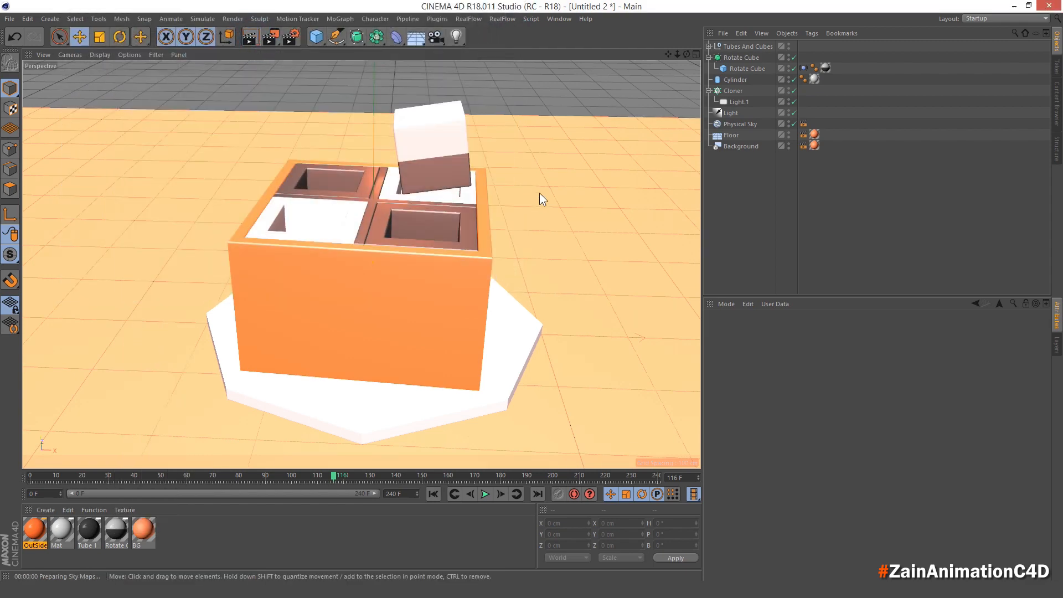